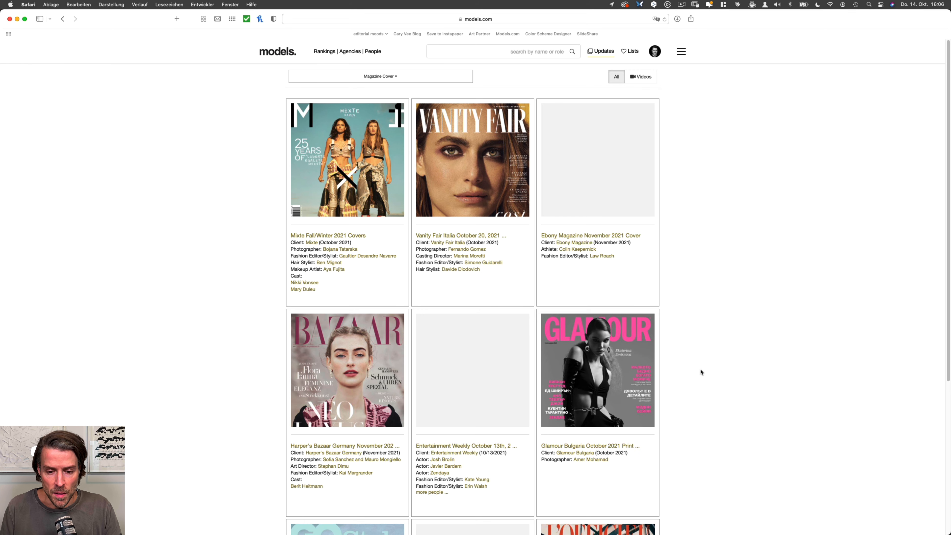
Step: Browse the latest magazine covers on models.com and open the InStyle U.S. November 2021 cover
{"action": "scroll", "coordinate": [698, 359], "scroll_direction": "down", "scroll_amount": 8}
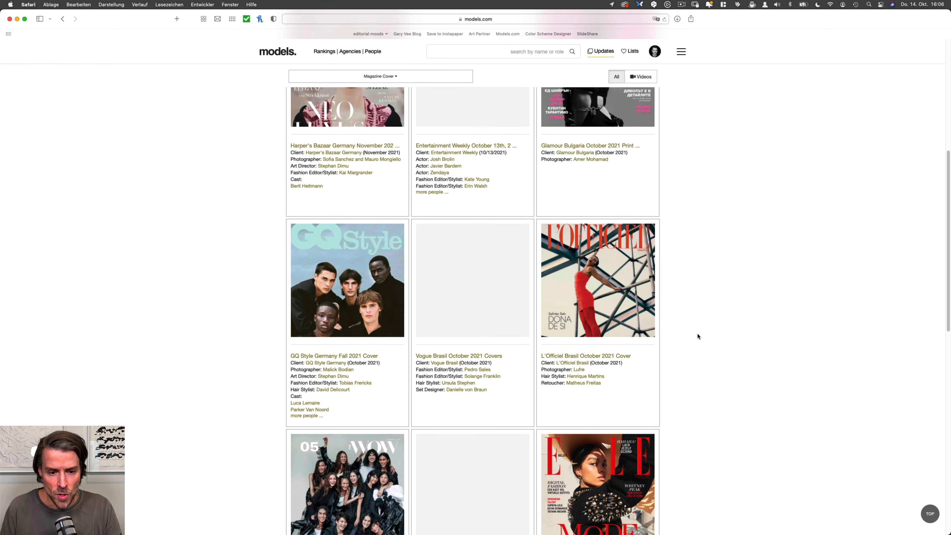
{"action": "scroll", "coordinate": [705, 342], "scroll_direction": "down", "scroll_amount": 8}
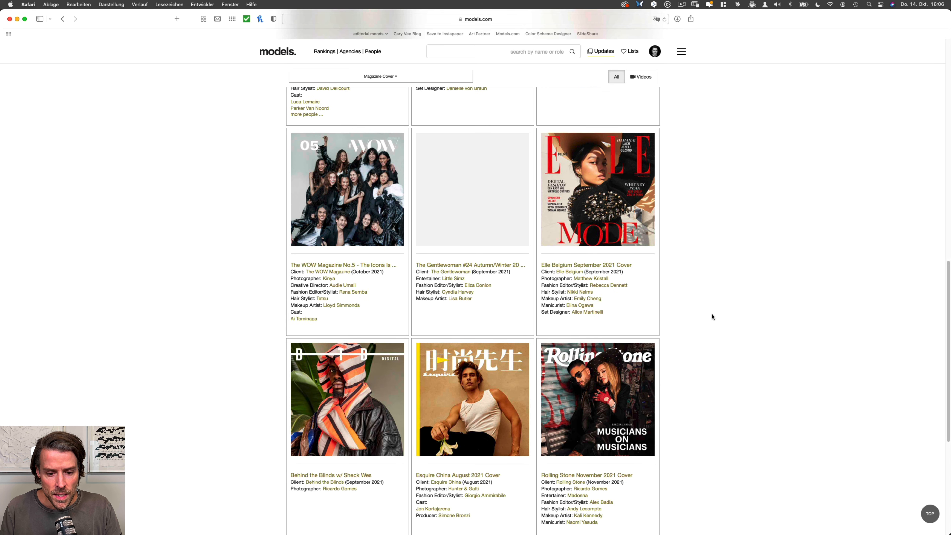
{"action": "scroll", "coordinate": [711, 348], "scroll_direction": "down", "scroll_amount": 3}
{"action": "scroll", "coordinate": [705, 349], "scroll_direction": "down", "scroll_amount": 4}
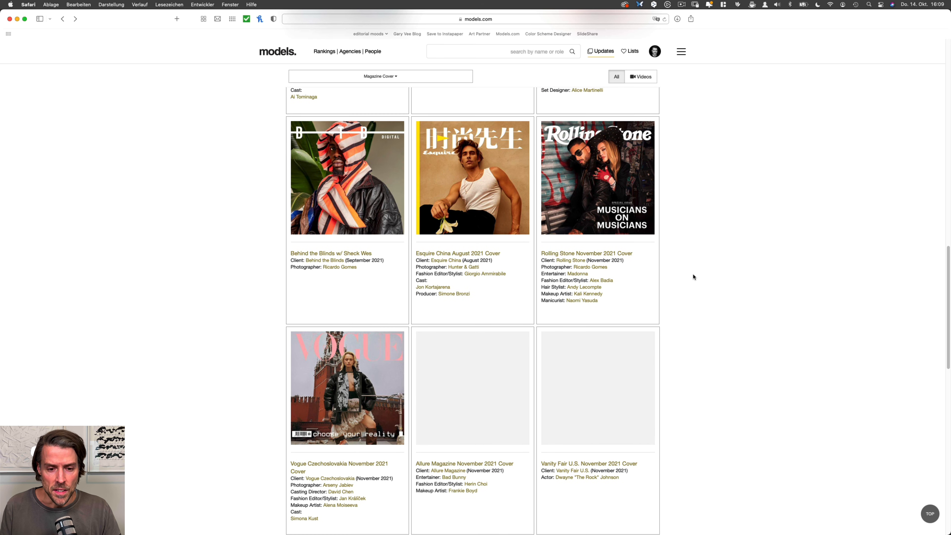
{"action": "scroll", "coordinate": [711, 361], "scroll_direction": "down", "scroll_amount": 8}
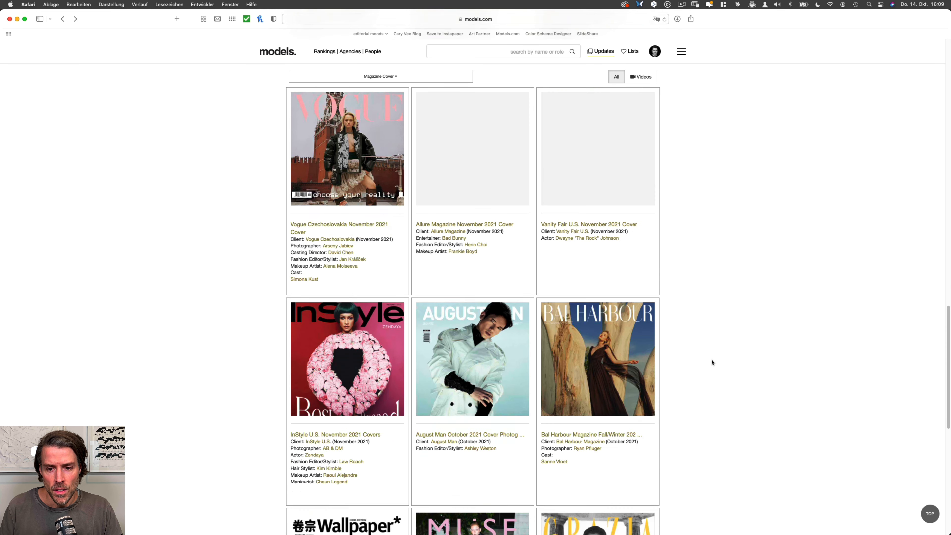
{"action": "left_click", "coordinate": [382, 337]}
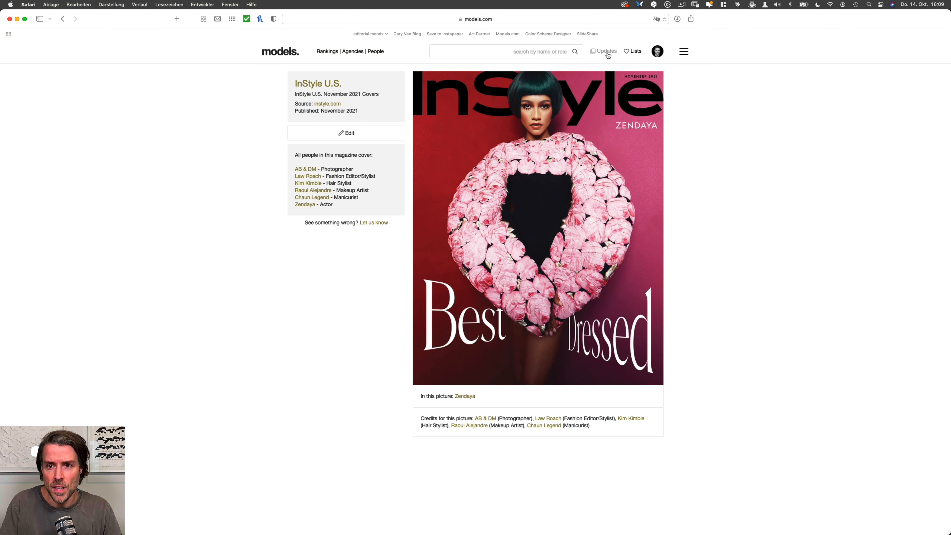
Step: Open the Editorials updates and look through the recent fashion stories for image looks and colour moods
{"action": "mouse_move", "coordinate": [608, 55]}
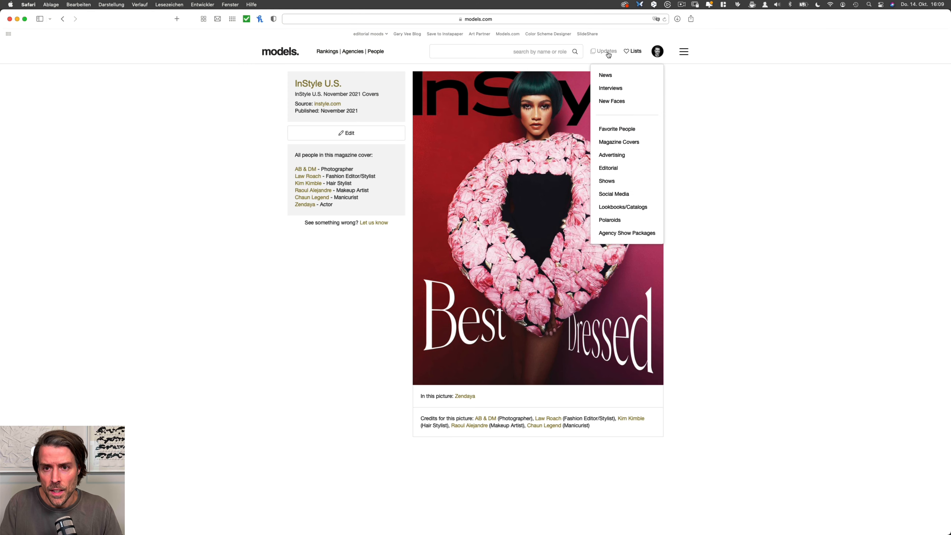
{"action": "left_click", "coordinate": [619, 168]}
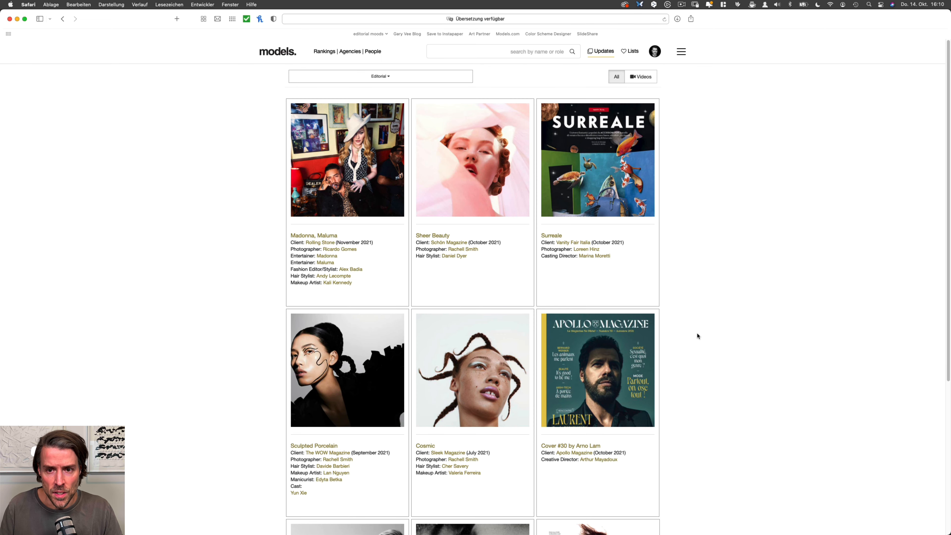
{"action": "scroll", "coordinate": [720, 384], "scroll_direction": "down", "scroll_amount": 15}
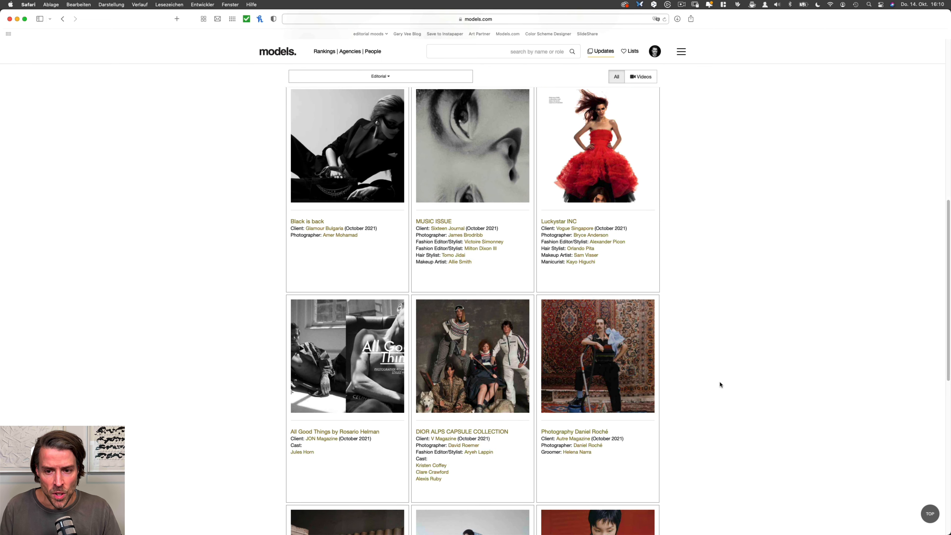
{"action": "scroll", "coordinate": [720, 384], "scroll_direction": "down", "scroll_amount": 6}
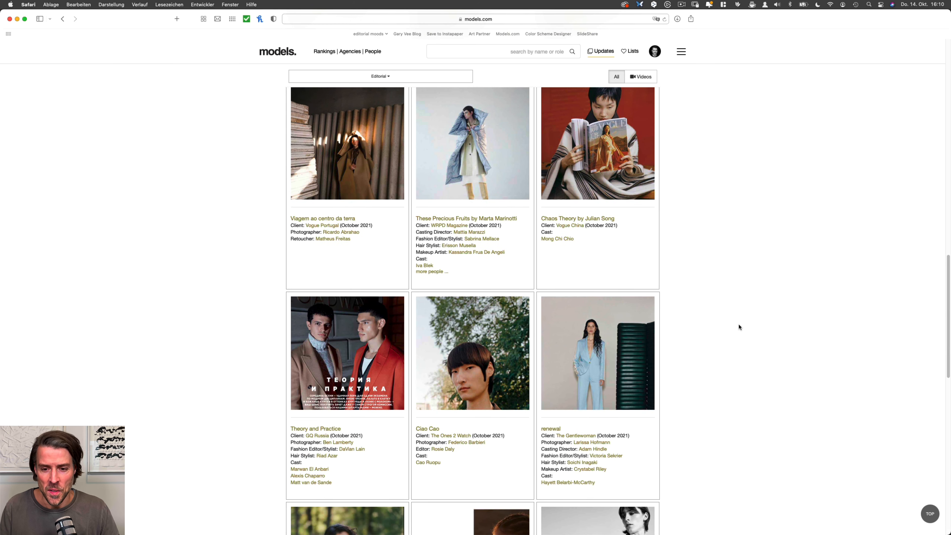
{"action": "scroll", "coordinate": [723, 344], "scroll_direction": "down", "scroll_amount": 10}
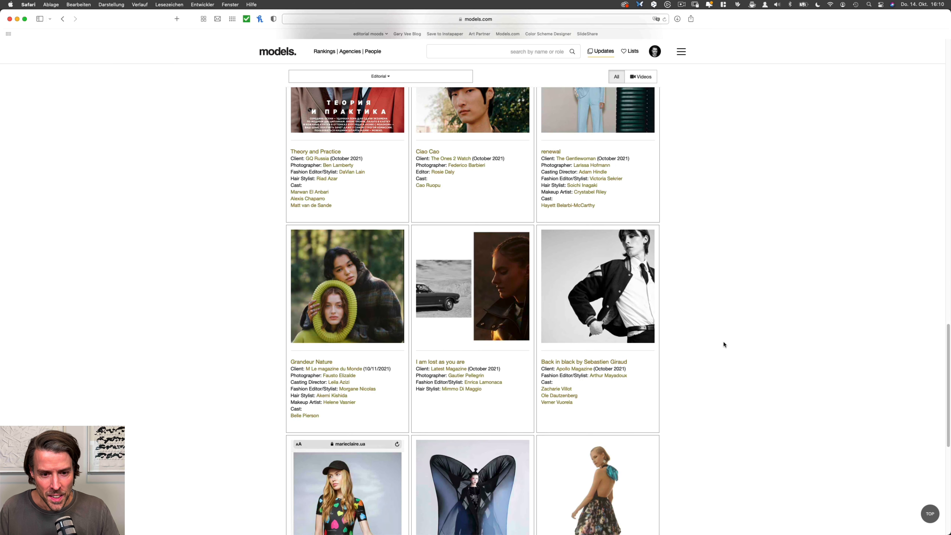
{"action": "scroll", "coordinate": [723, 344], "scroll_direction": "down", "scroll_amount": 6}
{"action": "scroll", "coordinate": [734, 342], "scroll_direction": "down", "scroll_amount": 12}
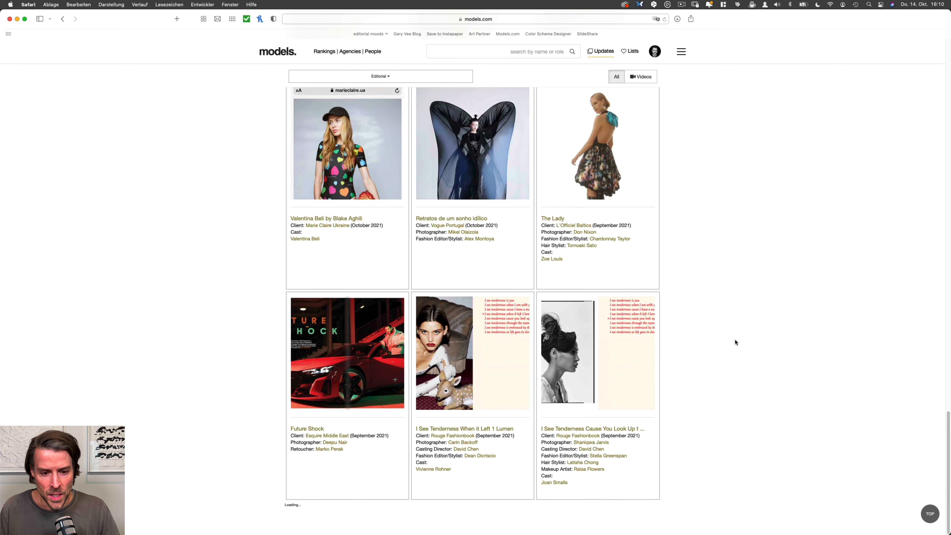
{"action": "scroll", "coordinate": [734, 340], "scroll_direction": "down", "scroll_amount": 8}
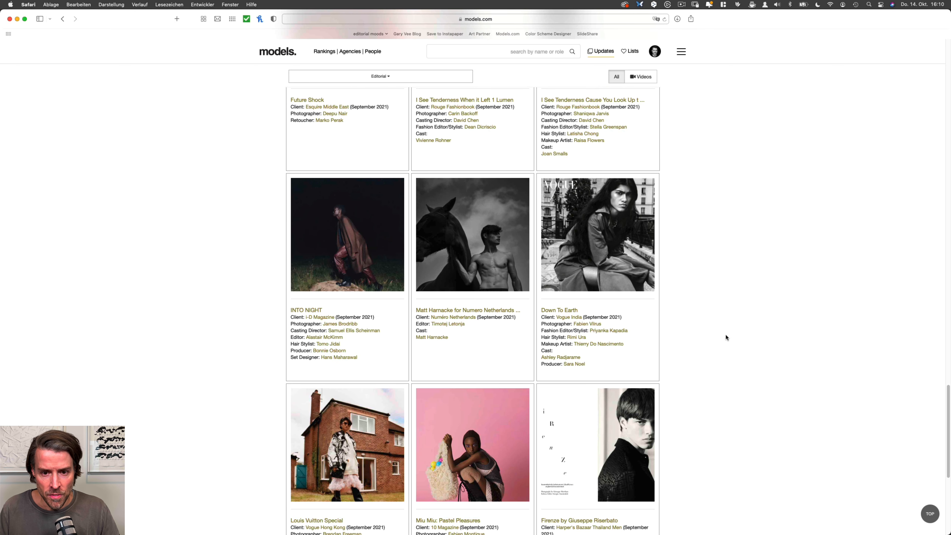
{"action": "scroll", "coordinate": [726, 337], "scroll_direction": "down", "scroll_amount": 20}
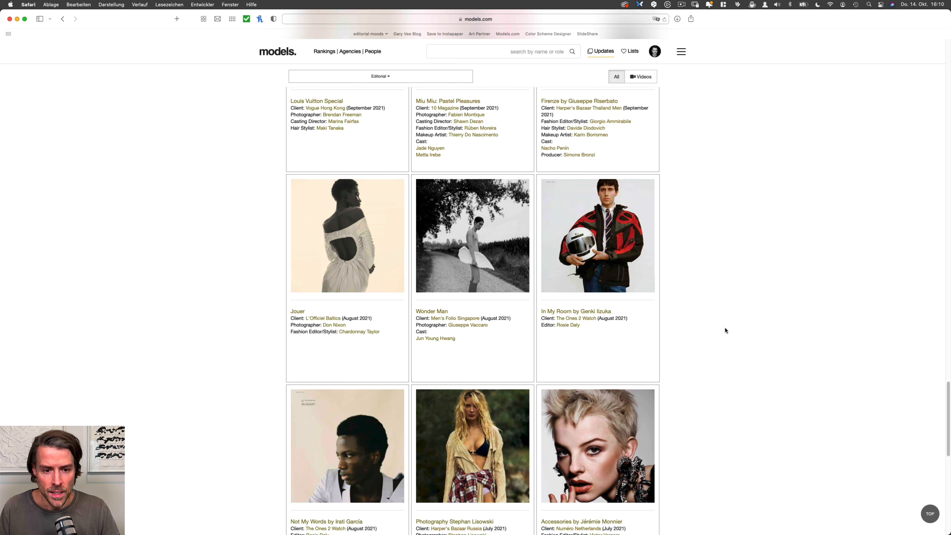
{"action": "scroll", "coordinate": [724, 368], "scroll_direction": "down", "scroll_amount": 7}
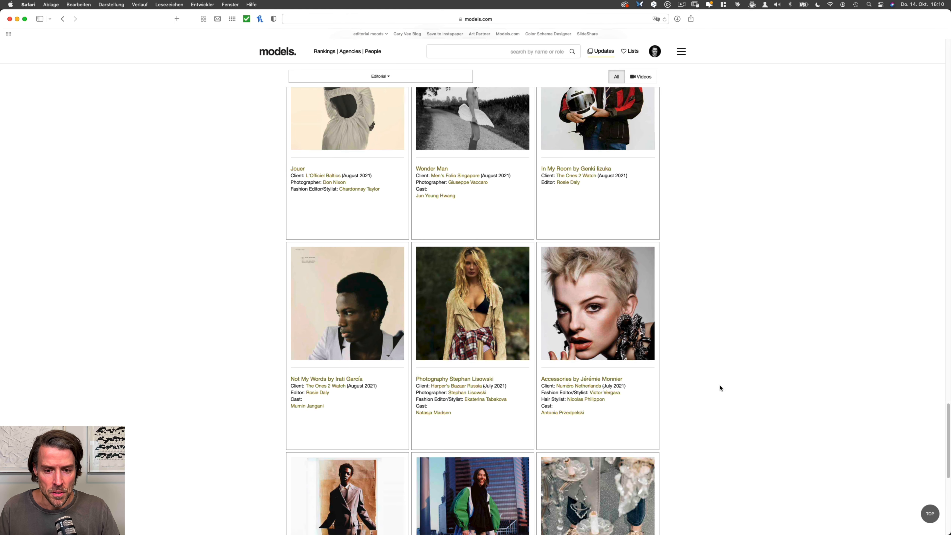
{"action": "scroll", "coordinate": [719, 386], "scroll_direction": "down", "scroll_amount": 8}
{"action": "scroll", "coordinate": [714, 376], "scroll_direction": "down", "scroll_amount": 20}
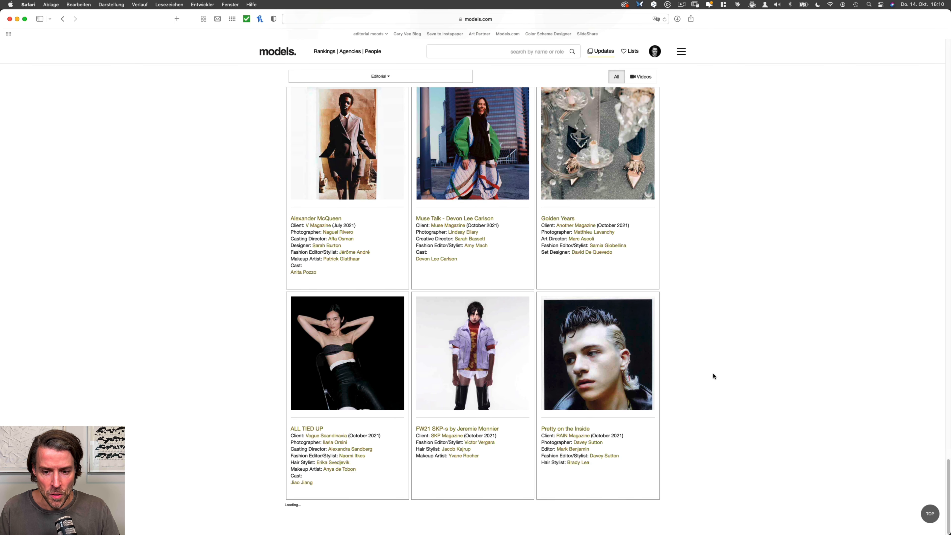
{"action": "scroll", "coordinate": [713, 377], "scroll_direction": "down", "scroll_amount": 7}
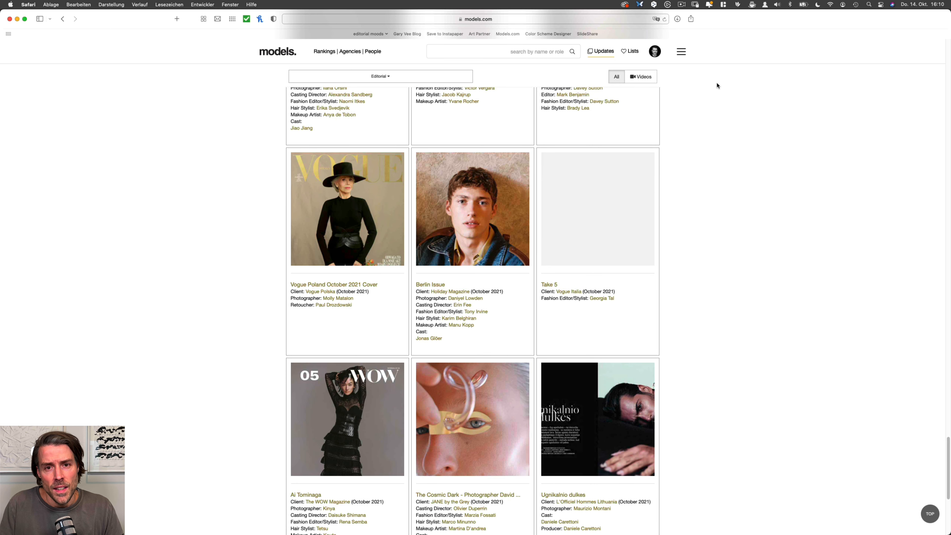
Step: Open the photographer's portfolio website from the copied address and look through the editorial thumbnails
{"action": "left_click", "coordinate": [605, 20]}
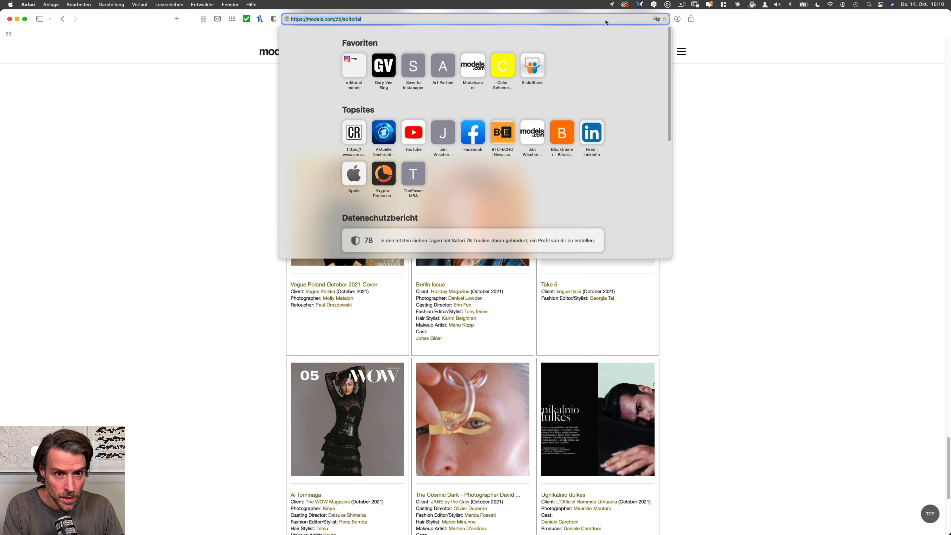
{"action": "type", "text": "perflorianappelgren.de"}
{"action": "key", "text": "Return"}
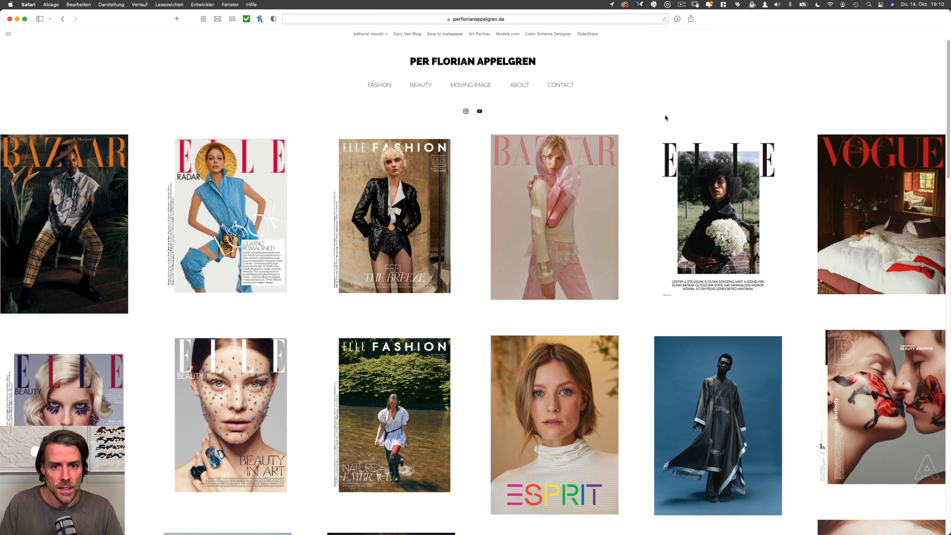
{"action": "scroll", "coordinate": [625, 353], "scroll_direction": "down", "scroll_amount": 5}
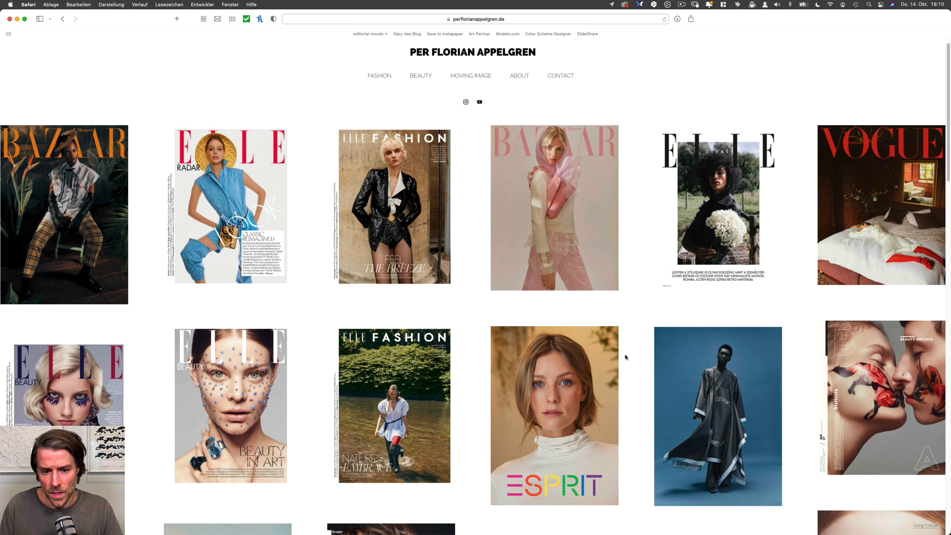
{"action": "scroll", "coordinate": [624, 329], "scroll_direction": "down", "scroll_amount": 7}
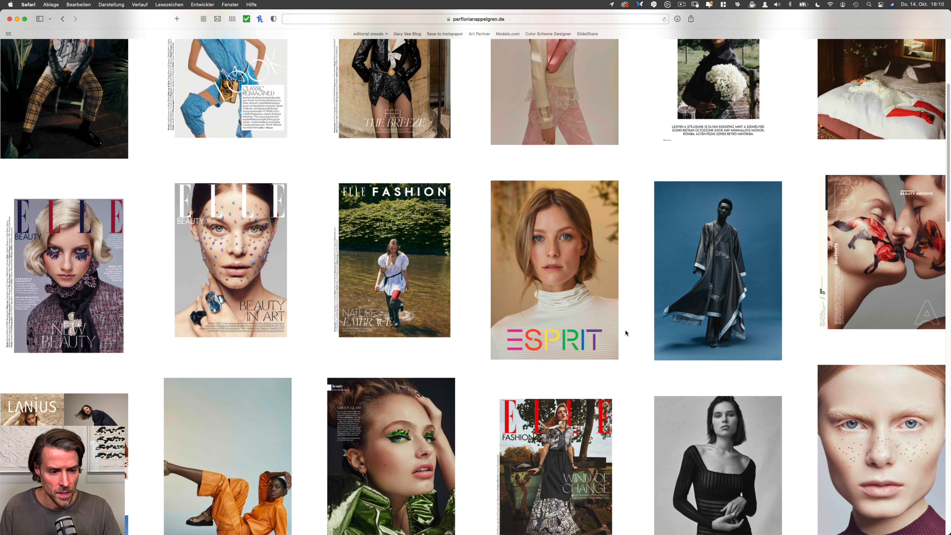
{"action": "scroll", "coordinate": [625, 332], "scroll_direction": "down", "scroll_amount": 10}
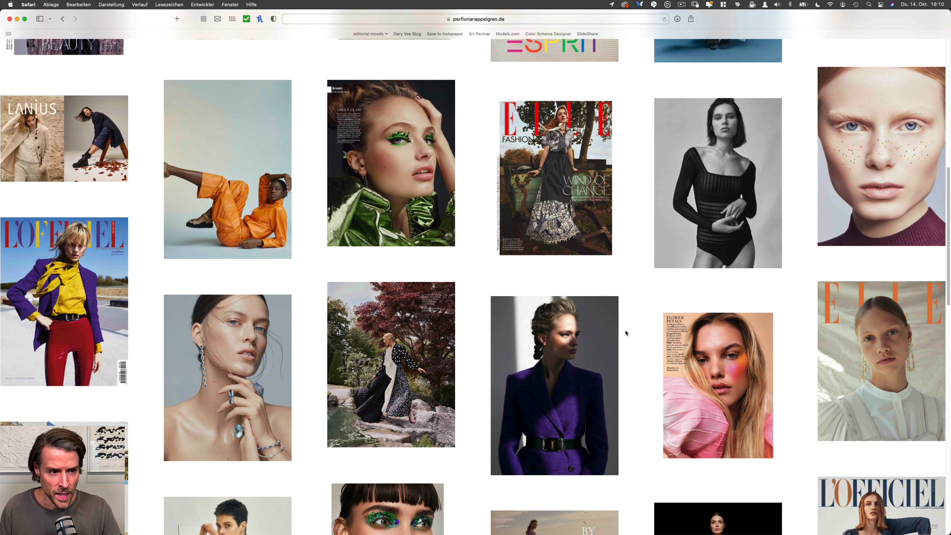
{"action": "scroll", "coordinate": [624, 333], "scroll_direction": "down", "scroll_amount": 12}
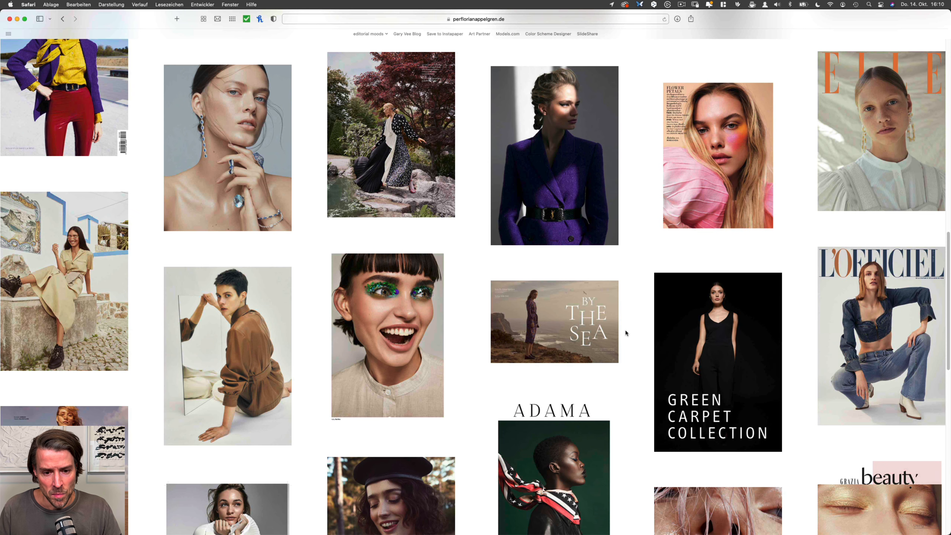
{"action": "scroll", "coordinate": [625, 333], "scroll_direction": "down", "scroll_amount": 2}
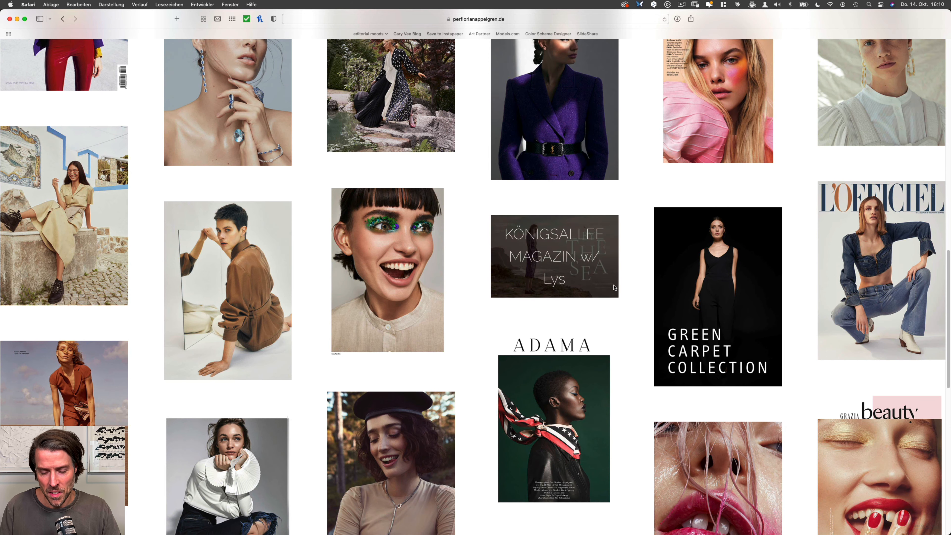
Step: Open the Königsallee Magazin editorial and enlarge its "By the Sea" opening spread
{"action": "left_click", "coordinate": [593, 277]}
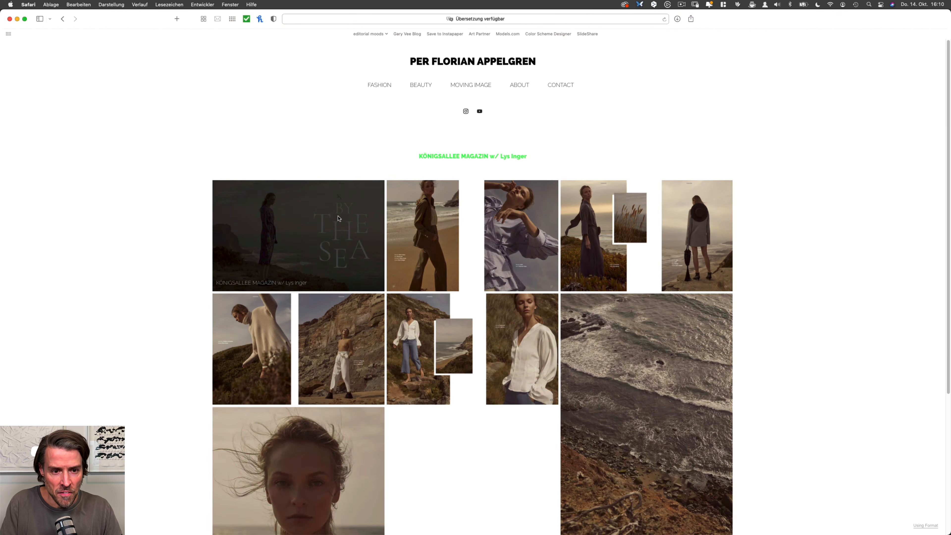
{"action": "left_click", "coordinate": [343, 235]}
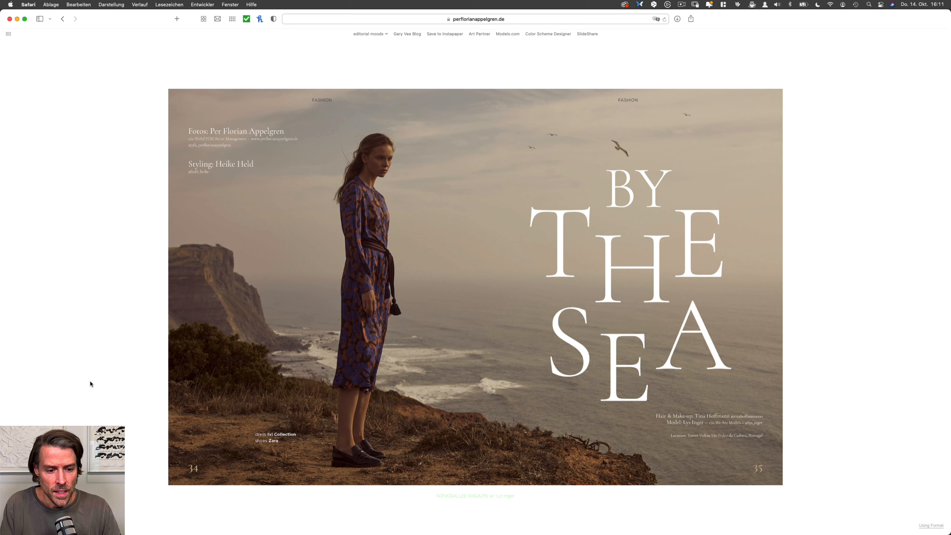
{"action": "mouse_move", "coordinate": [122, 373]}
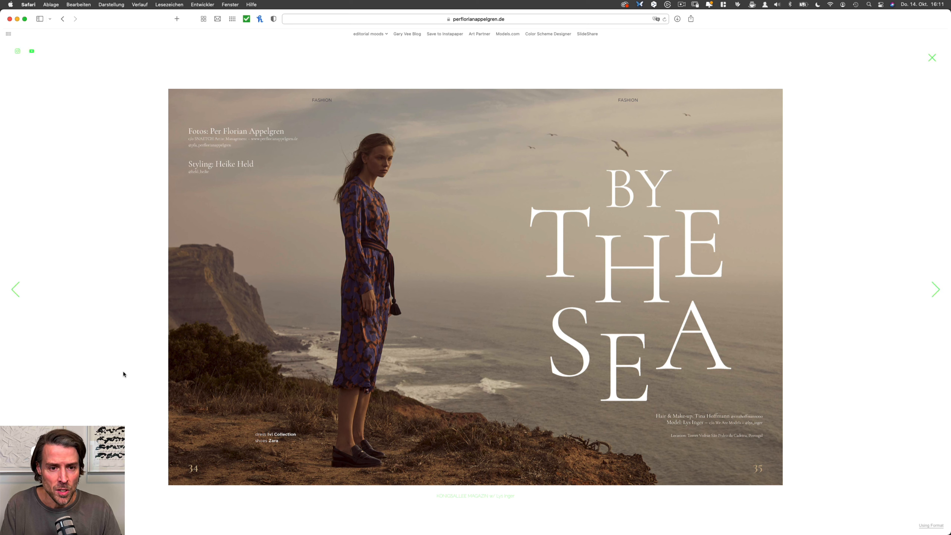
Step: Return to the portfolio overview, open the editorial with the rust-coloured outfit and enlarge its beach photo
{"action": "left_click", "coordinate": [62, 19]}
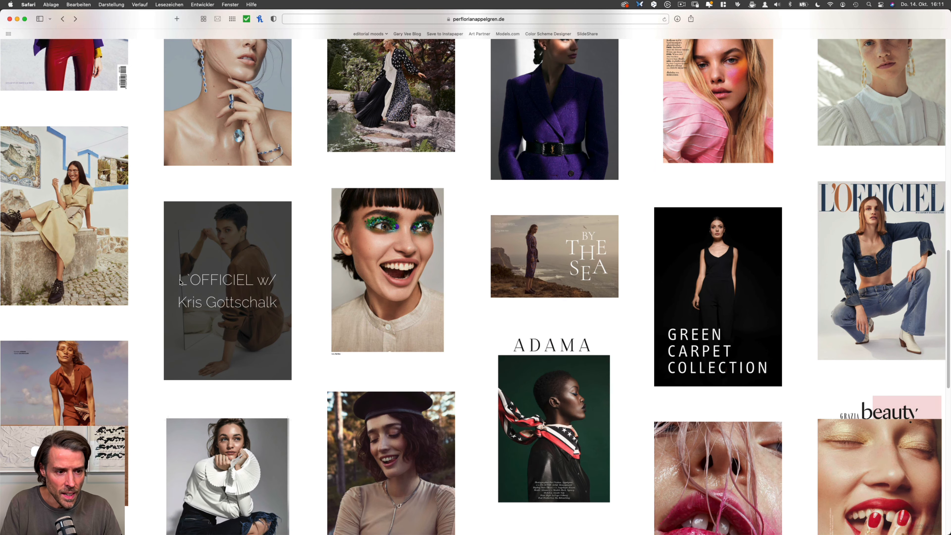
{"action": "left_click", "coordinate": [94, 404]}
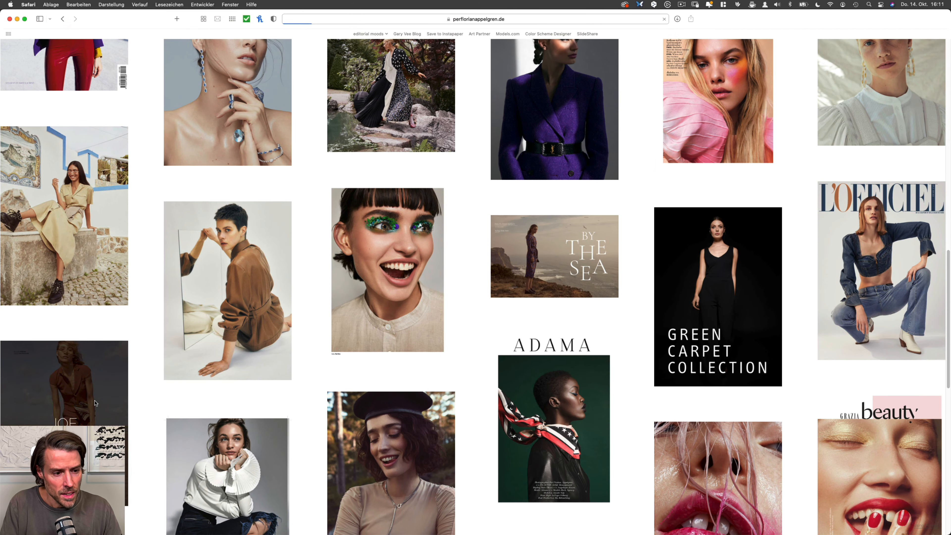
{"action": "left_click", "coordinate": [312, 265]}
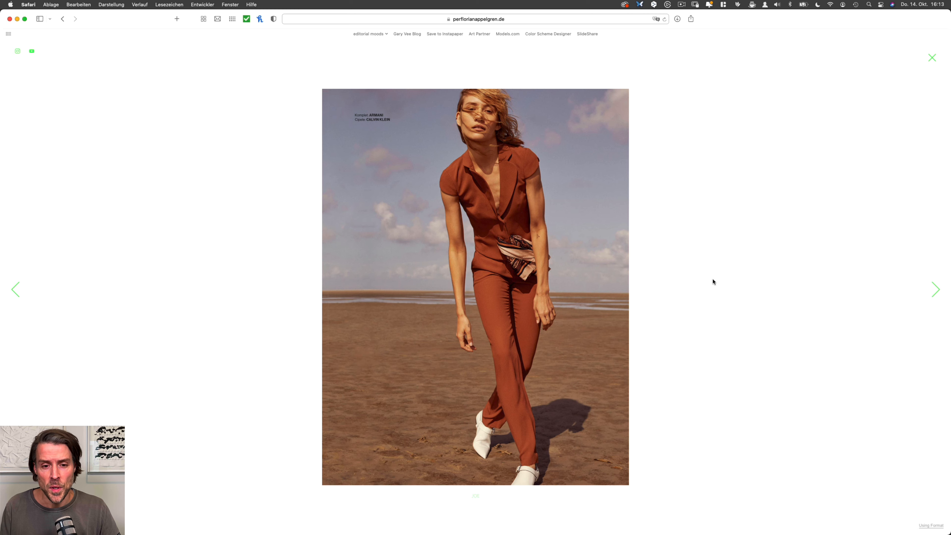
Step: Switch to Photoshop and make the "By the Sea" reference image the active document
{"action": "key", "text": "super+Tab"}
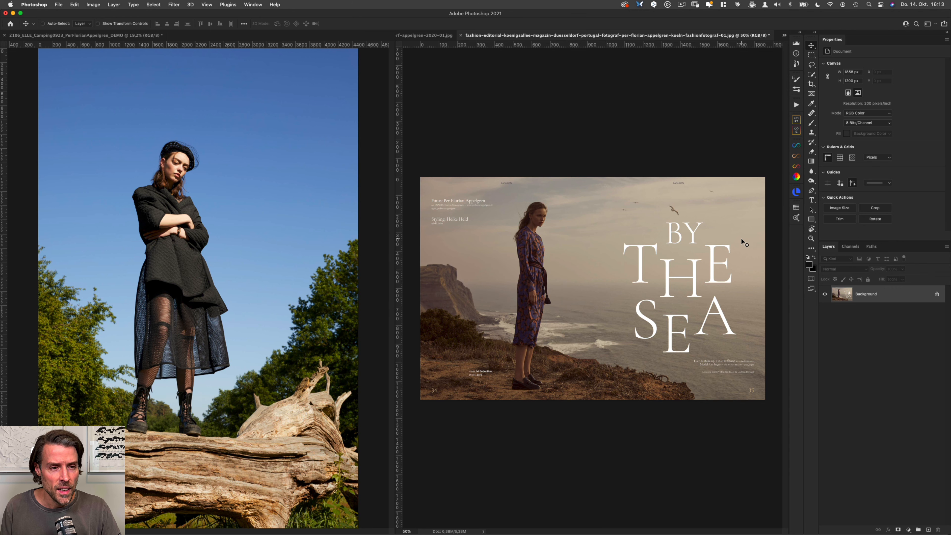
{"action": "left_click", "coordinate": [379, 330]}
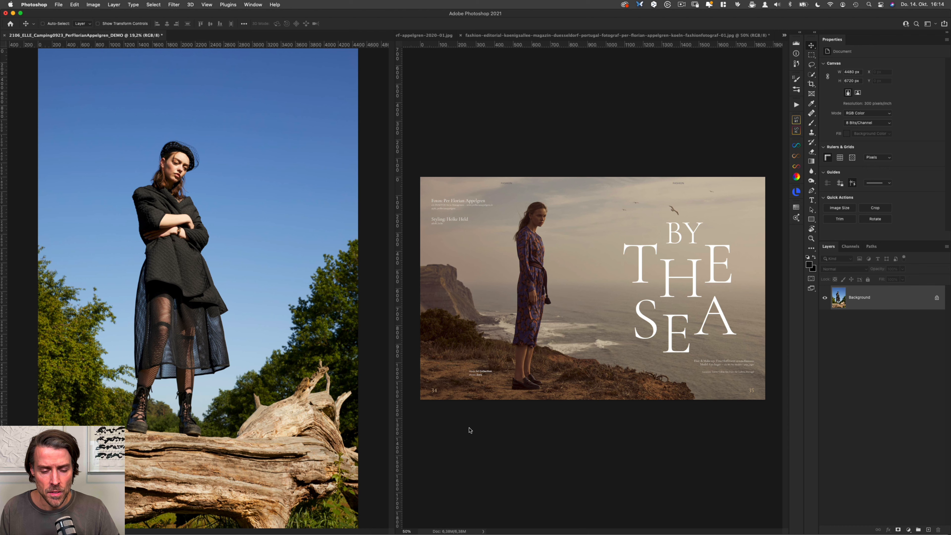
{"action": "left_click", "coordinate": [568, 427]}
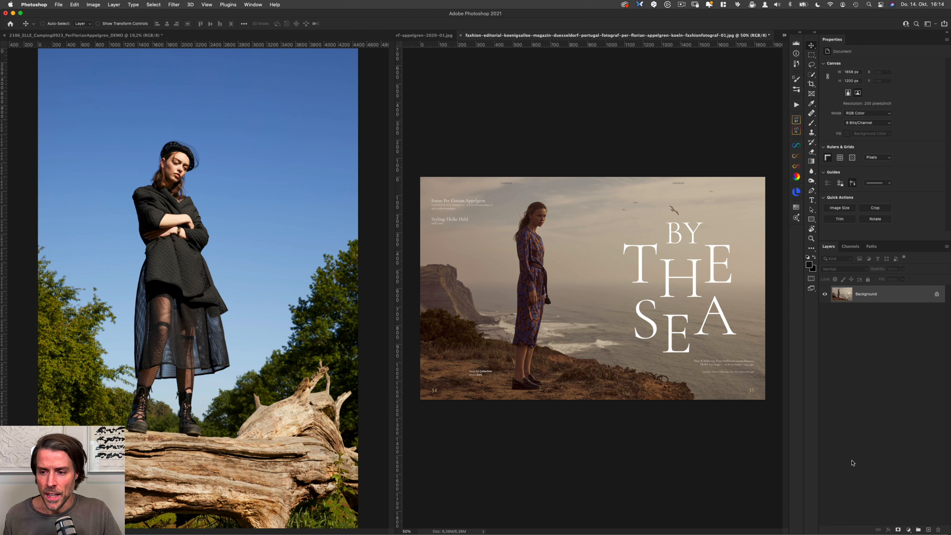
{"action": "key", "text": "super"}
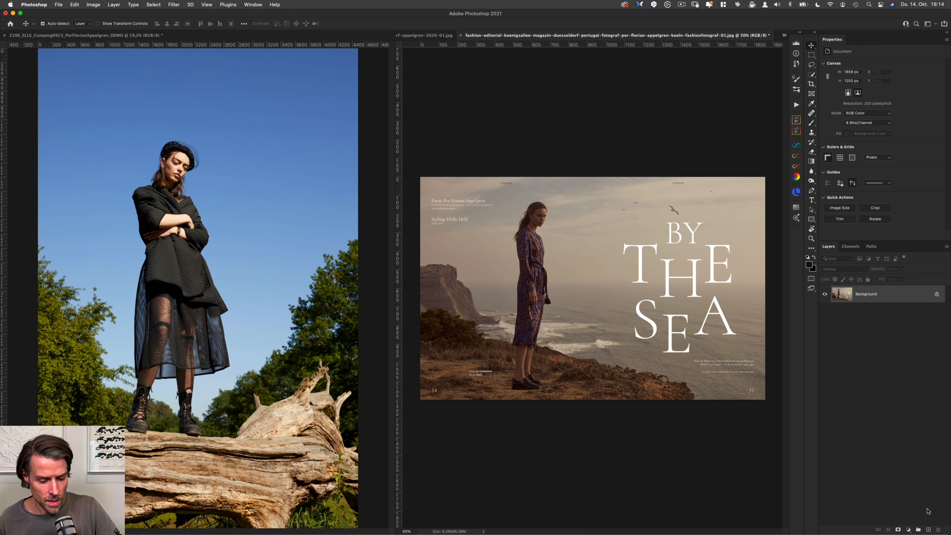
Step: Duplicate the "By the Sea" background layer and name the copy "Auto Color"
{"action": "key", "text": "super+j"}
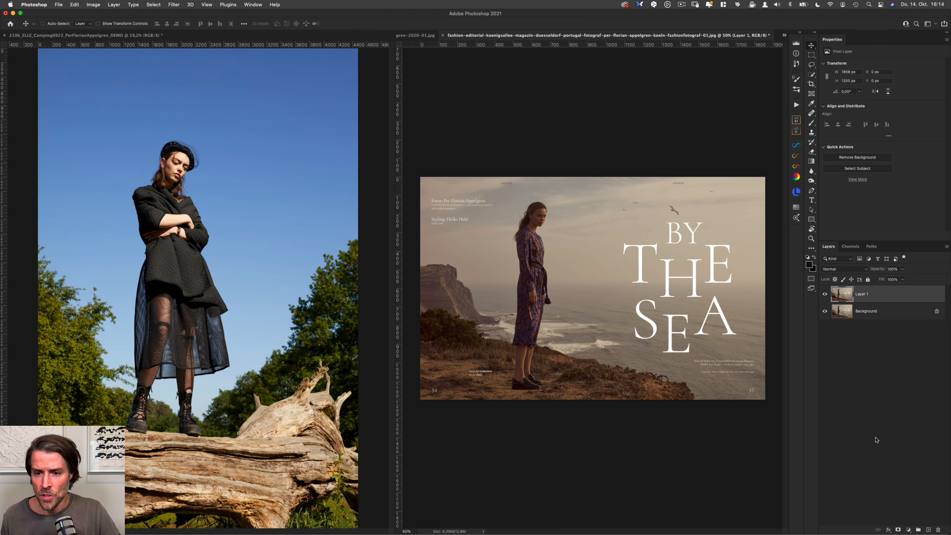
{"action": "double_click", "coordinate": [859, 294]}
{"action": "type", "text": "Auto C"}
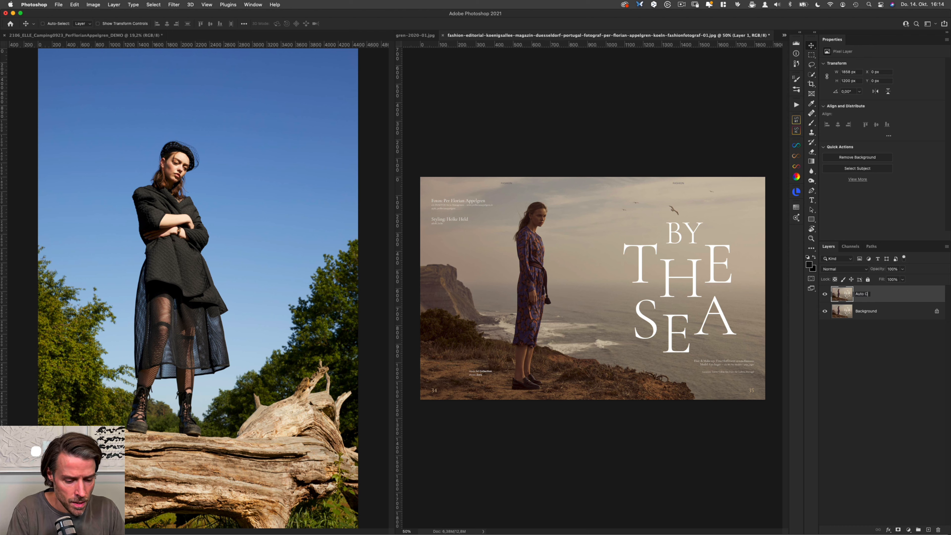
{"action": "type", "text": "olor"}
{"action": "key", "text": "Return"}
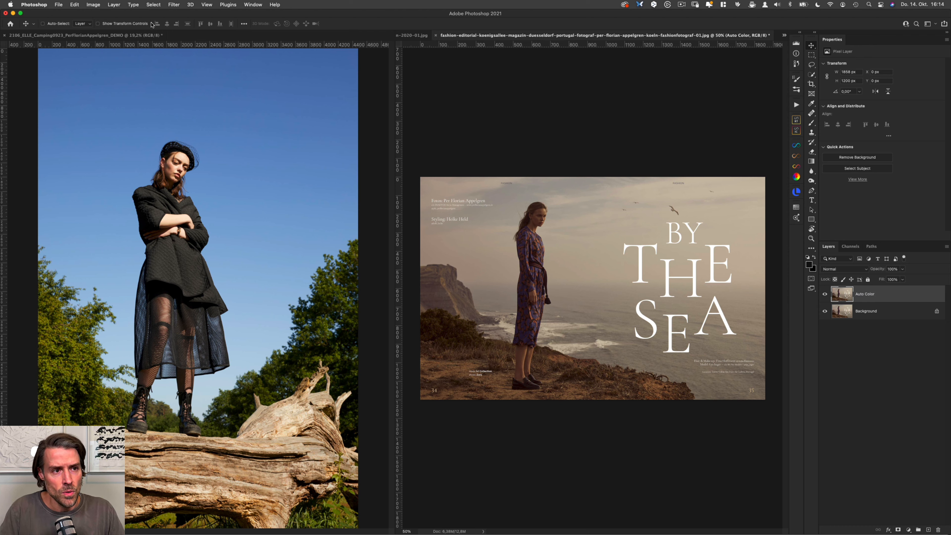
Step: Apply the Auto Color correction to the duplicated layer and inspect the image alone in full-screen view
{"action": "left_click", "coordinate": [76, 5]}
{"action": "mouse_move", "coordinate": [90, 3]}
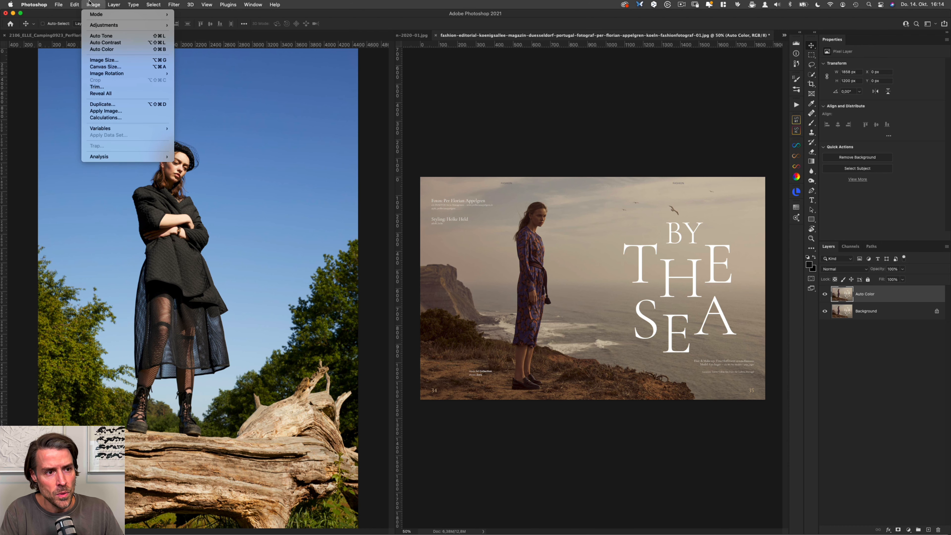
{"action": "left_click", "coordinate": [114, 50]}
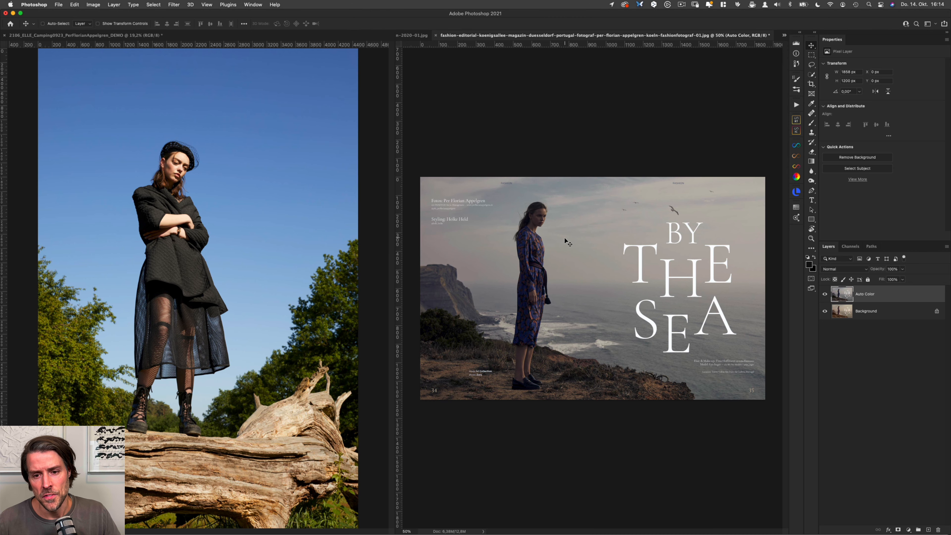
{"action": "key", "text": "f"}
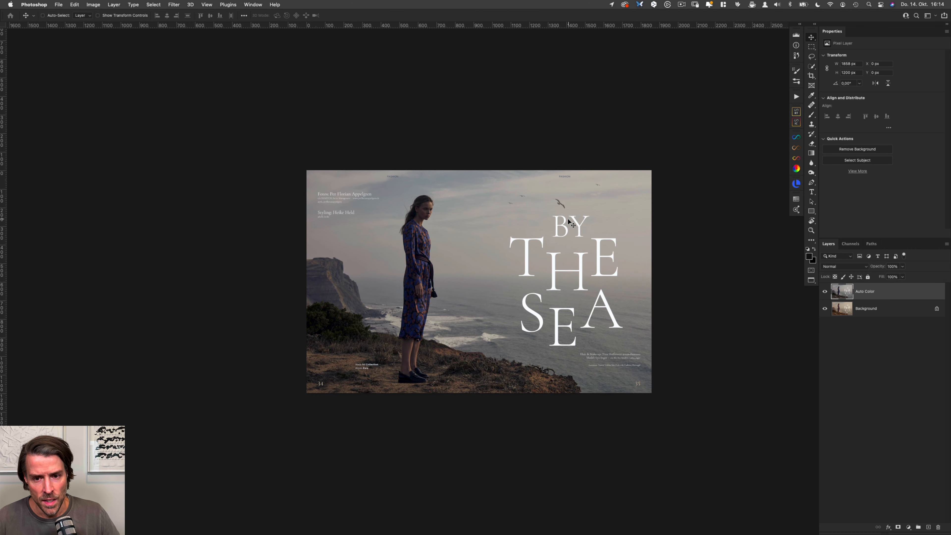
{"action": "left_click_drag", "start_coordinate": [490, 227], "coordinate": [555, 255]}
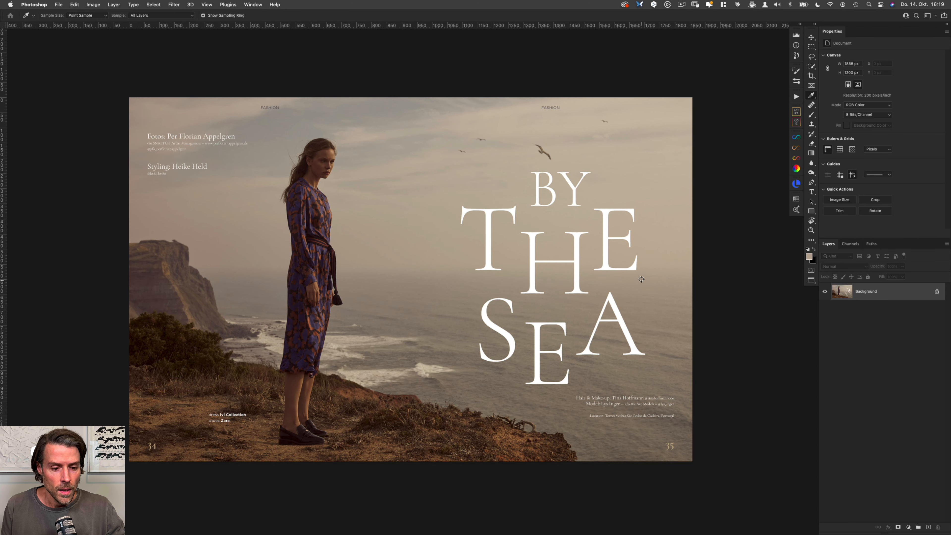
Step: Add a Threshold adjustment layer and set its level to 17 to isolate the darkest pixels
{"action": "left_click", "coordinate": [909, 527]}
{"action": "left_click", "coordinate": [920, 496]}
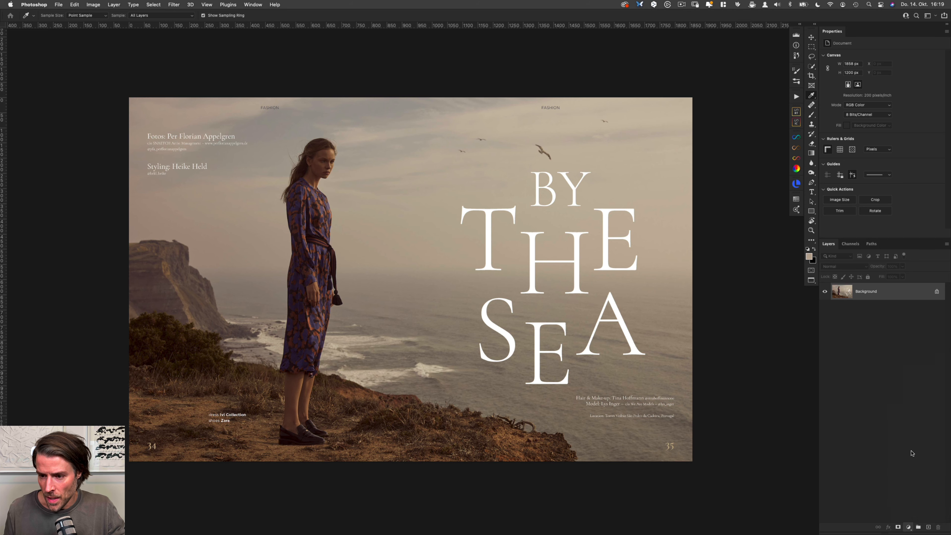
{"action": "left_click_drag", "start_coordinate": [882, 96], "coordinate": [784, 134]}
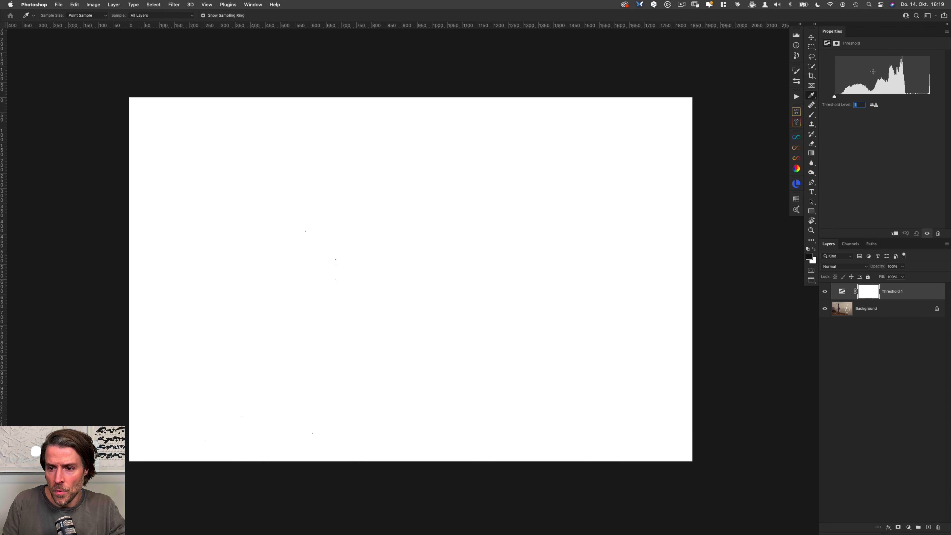
{"action": "key", "text": "Up"}
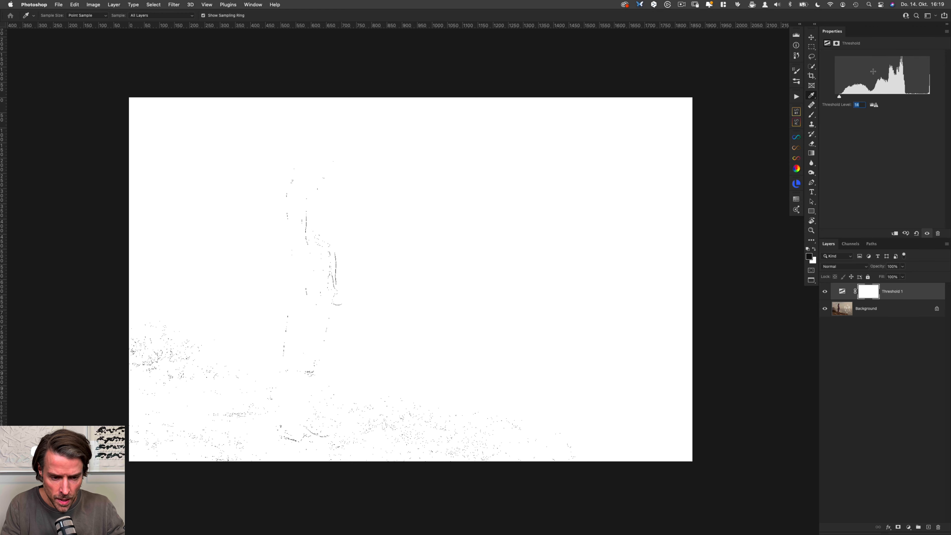
{"action": "key", "text": "Up"}
{"action": "key", "text": "Up"}
{"action": "key", "text": "Up"}
Step: Place a colour sampler on the darkest part of the model's shoe and check its reading in the Info panel
{"action": "key", "text": "super+plus"}
{"action": "key", "text": "super+plus"}
{"action": "key", "text": "super+plus"}
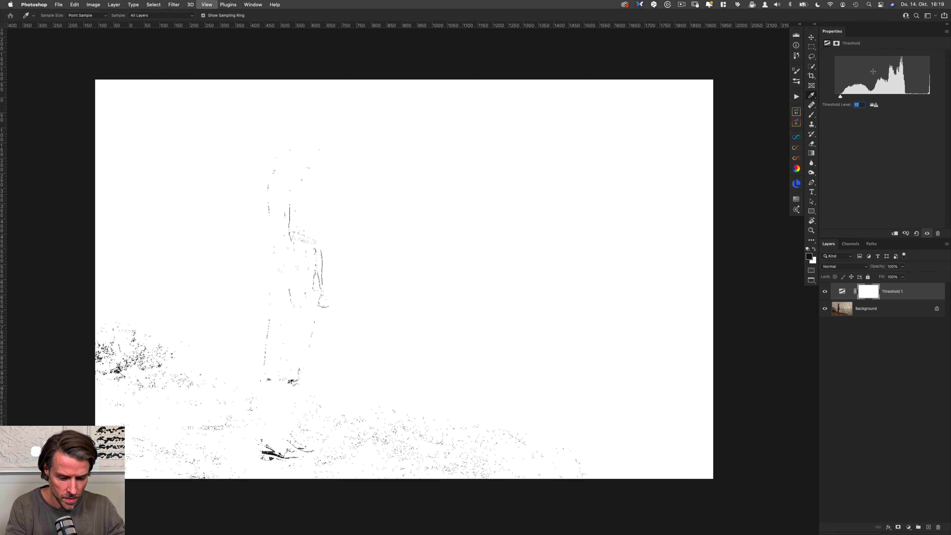
{"action": "left_click_drag", "start_coordinate": [170, 405], "coordinate": [445, 168]}
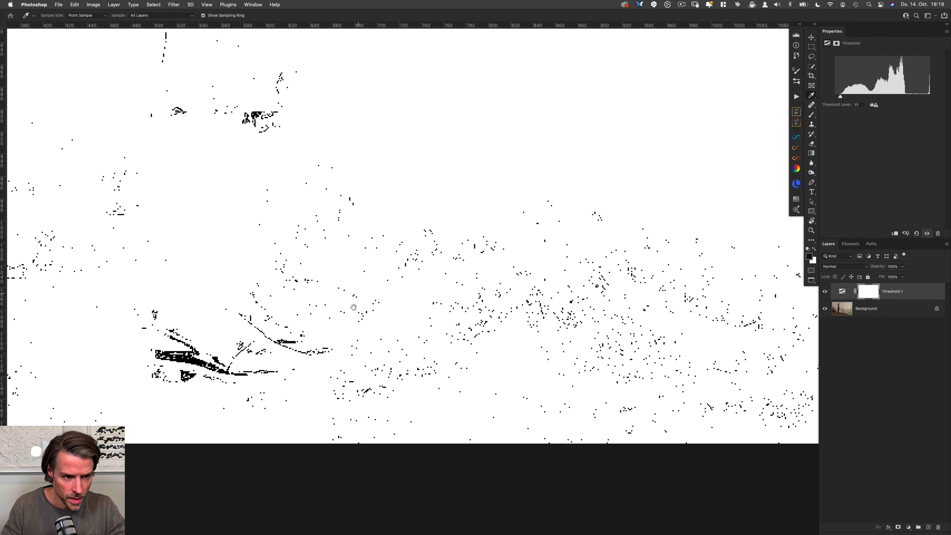
{"action": "left_click_drag", "start_coordinate": [342, 319], "coordinate": [454, 242]}
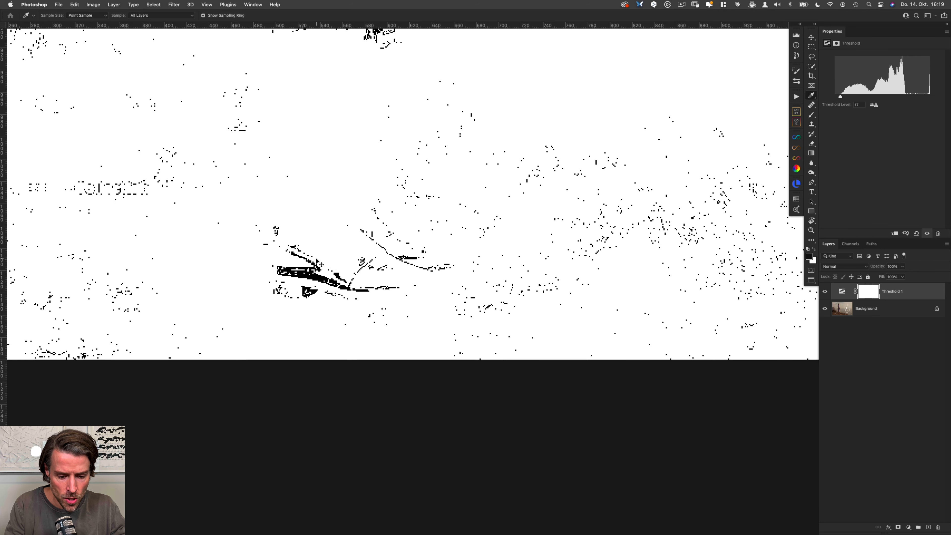
{"action": "key", "text": "super+plus"}
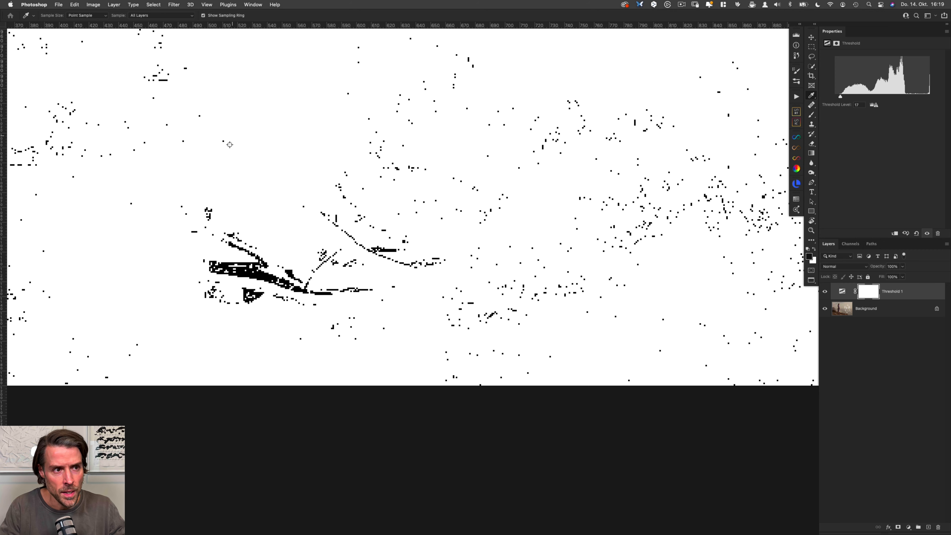
{"action": "left_click", "coordinate": [258, 274], "text": "shift"}
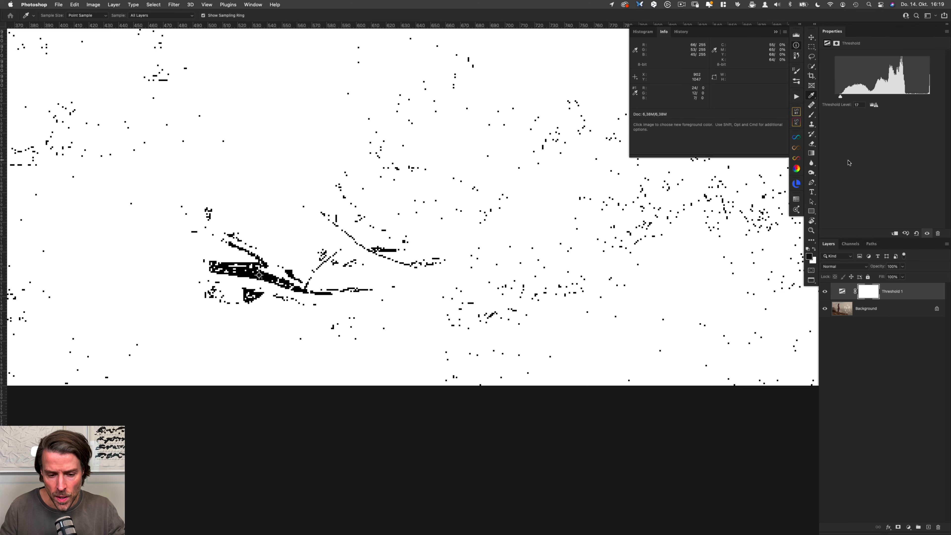
{"action": "key", "text": "super+minus"}
{"action": "key", "text": "super+minus"}
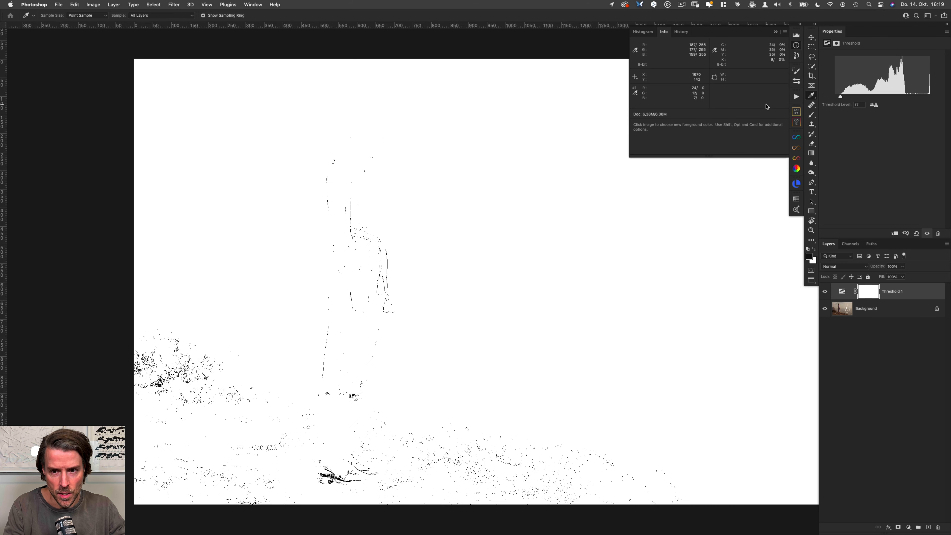
{"action": "left_click_drag", "start_coordinate": [501, 301], "coordinate": [435, 293]}
{"action": "double_click", "coordinate": [664, 32]}
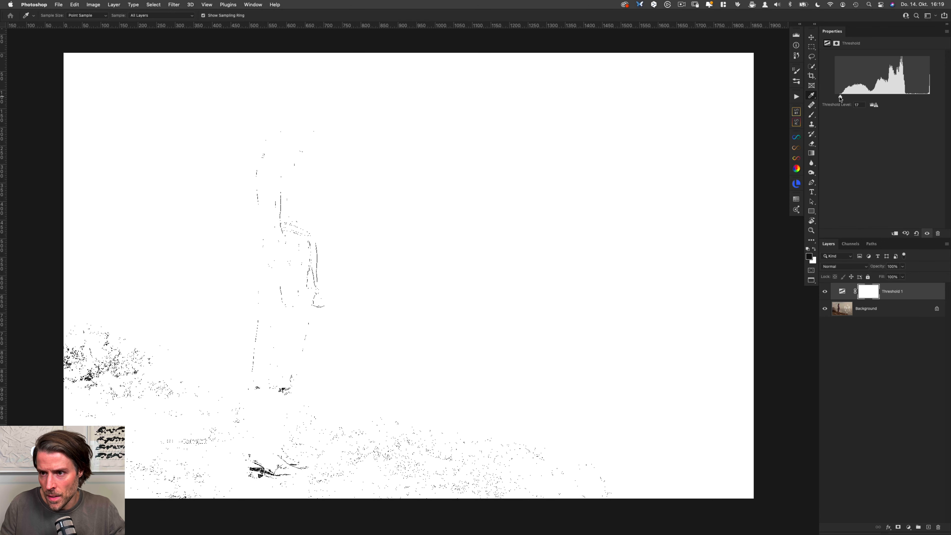
Step: Set the Threshold level to 189 to isolate the brightest areas of the photo outside the lettering
{"action": "left_click_drag", "start_coordinate": [840, 96], "coordinate": [853, 96]}
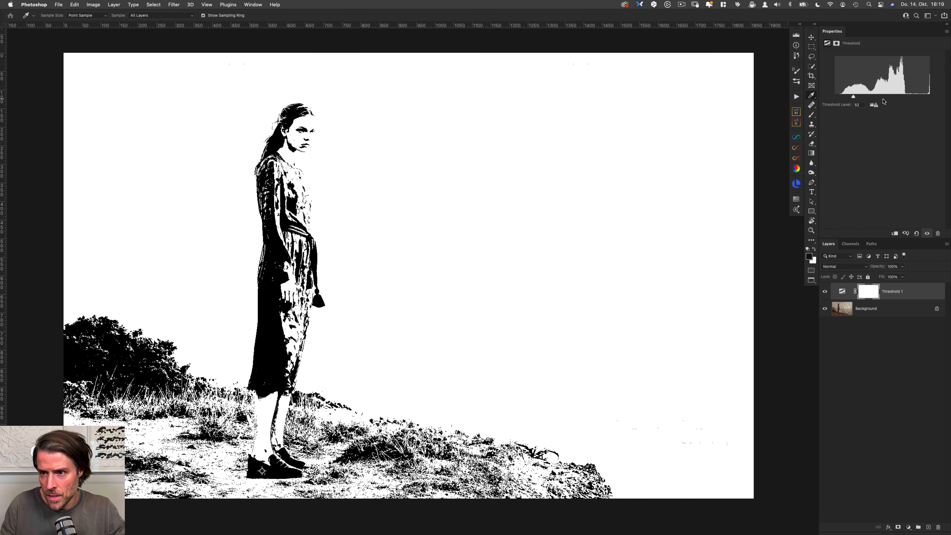
{"action": "left_click", "coordinate": [928, 96]}
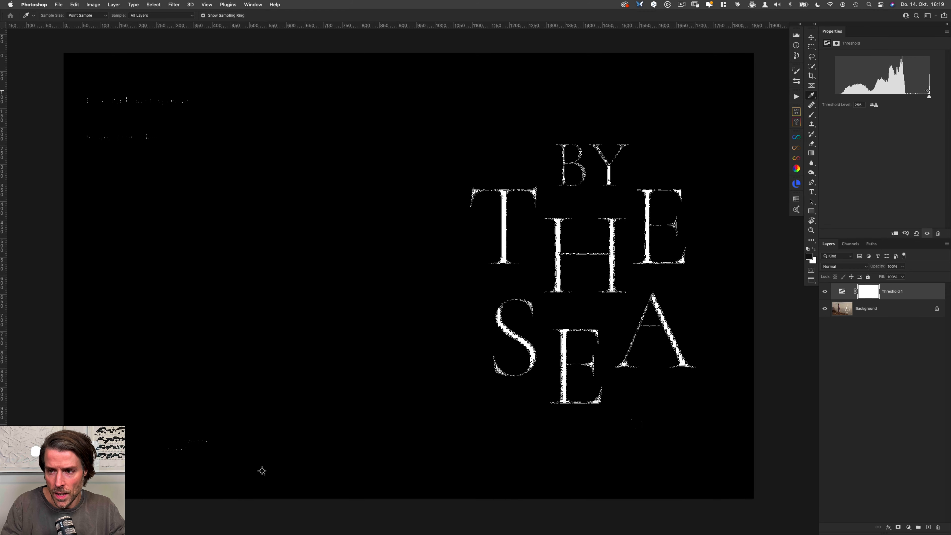
{"action": "left_click_drag", "start_coordinate": [929, 97], "coordinate": [909, 101]}
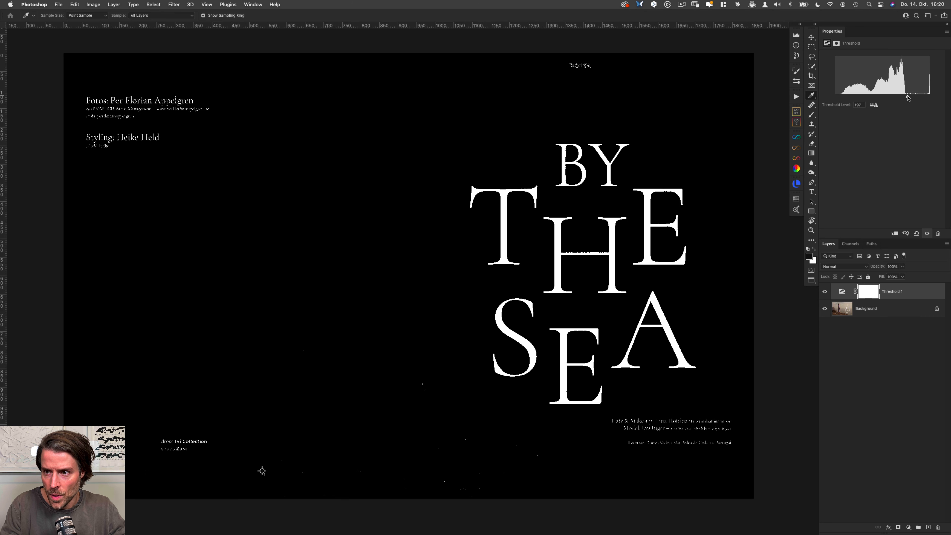
{"action": "left_click_drag", "start_coordinate": [908, 98], "coordinate": [904, 98]}
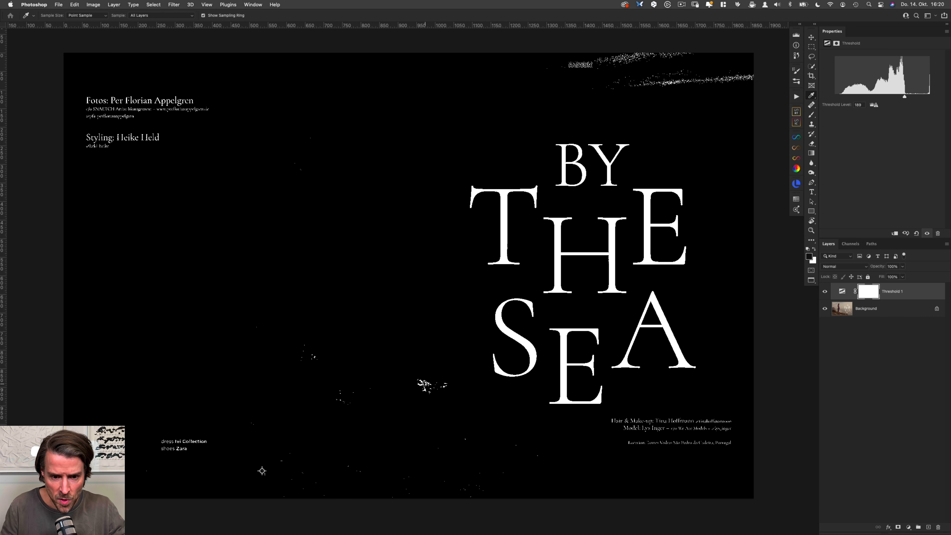
Step: Place a second colour sampler on the brightest patch of sea foam and check its reading
{"action": "key", "text": "super+plus"}
{"action": "key", "text": "super+plus"}
{"action": "key", "text": "super+plus"}
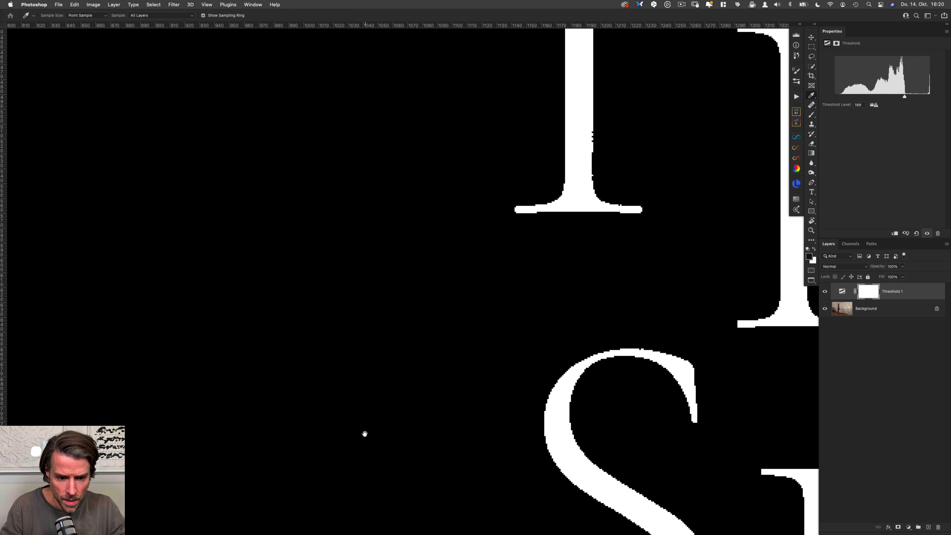
{"action": "left_click_drag", "start_coordinate": [365, 433], "coordinate": [404, 157]}
{"action": "left_click_drag", "start_coordinate": [409, 382], "coordinate": [503, 249]}
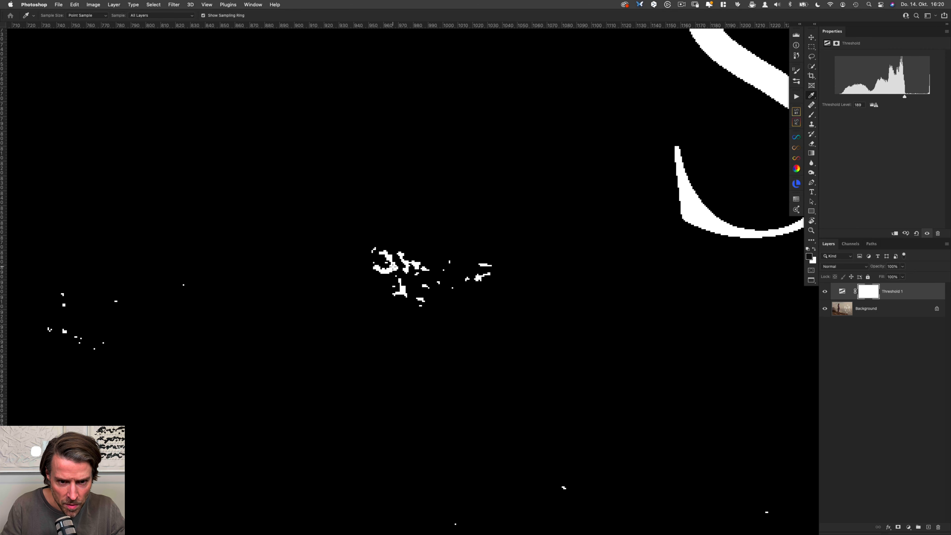
{"action": "key", "text": "F8"}
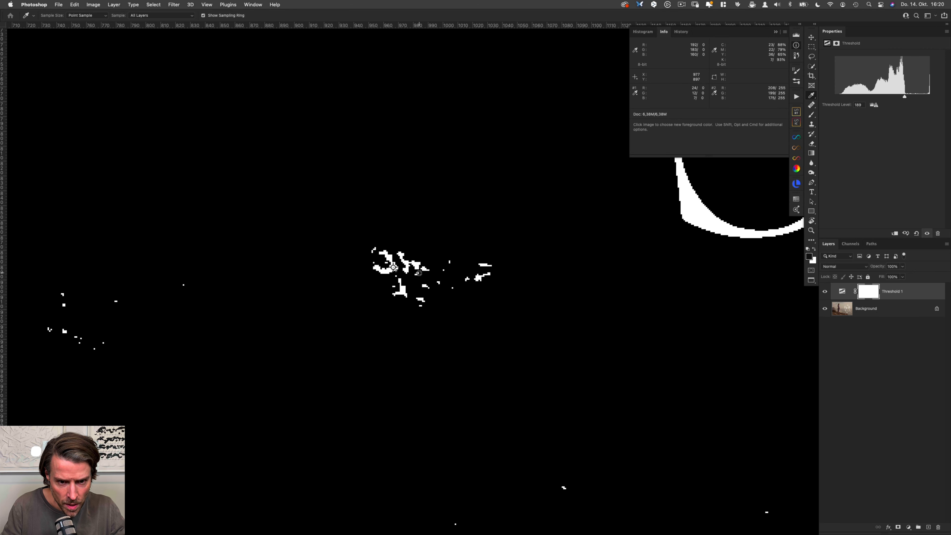
Step: Delete the Threshold adjustment layer and hide the Info panel with the whole image in view
{"action": "left_click_drag", "start_coordinate": [904, 295], "coordinate": [937, 527]}
{"action": "scroll", "coordinate": [512, 271], "scroll_direction": "down", "scroll_amount": 10}
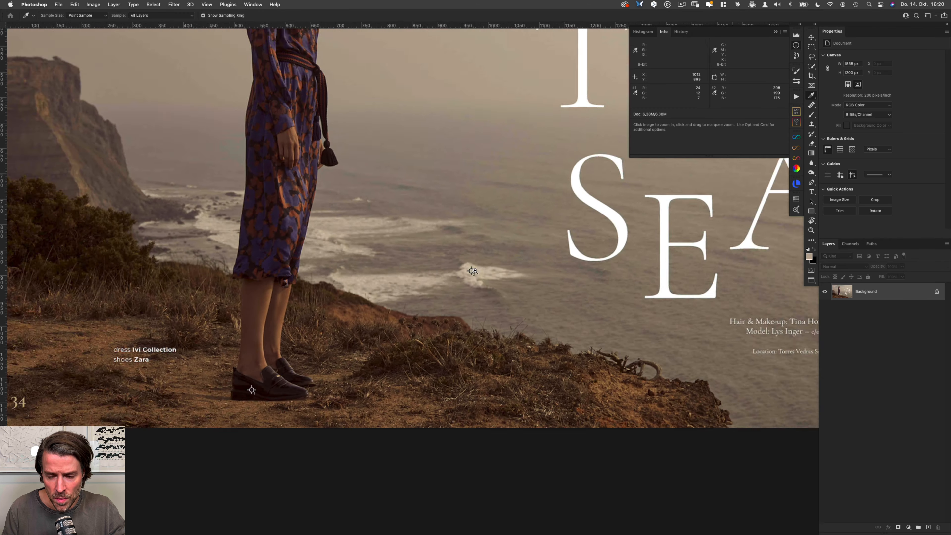
{"action": "left_click_drag", "start_coordinate": [510, 255], "coordinate": [425, 338]}
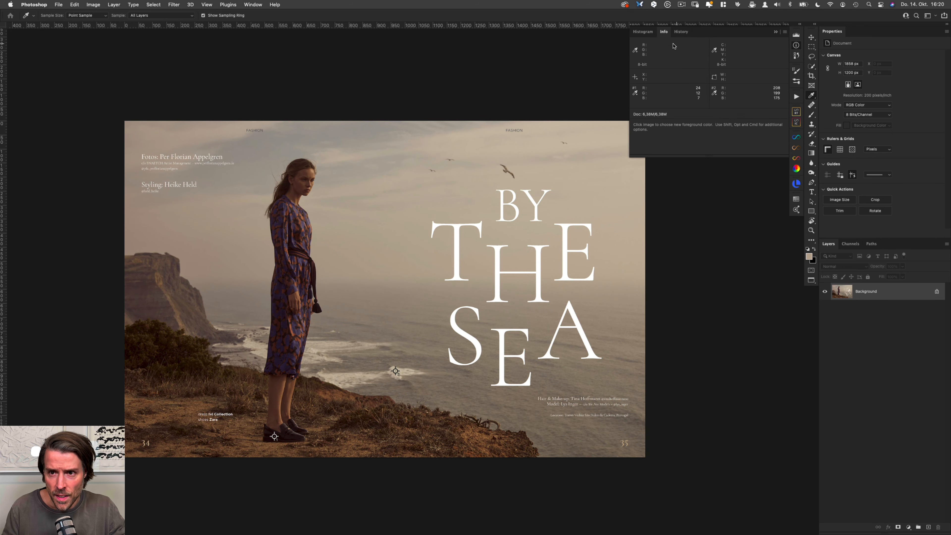
{"action": "left_click", "coordinate": [665, 30]}
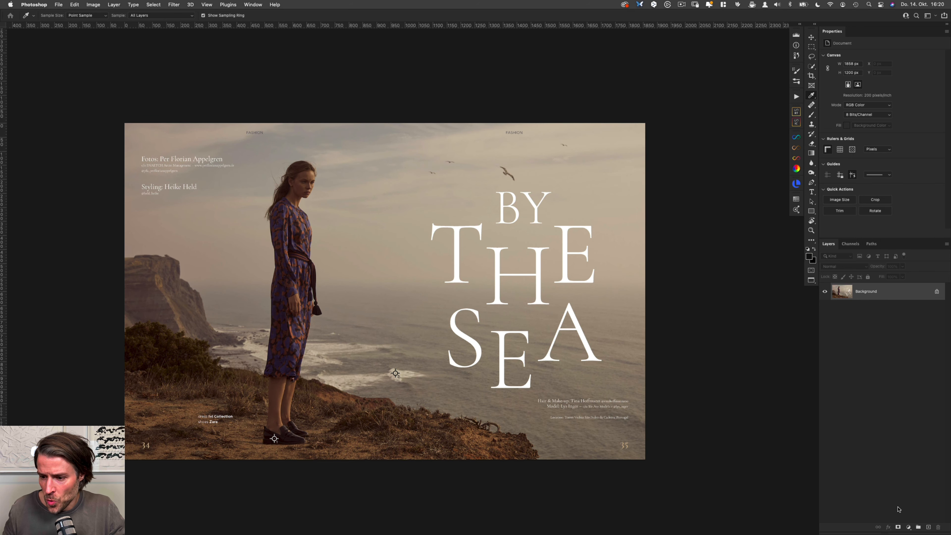
Step: Add a Curves adjustment layer and check the target shadow colour of its black-point eyedropper
{"action": "left_click", "coordinate": [911, 528]}
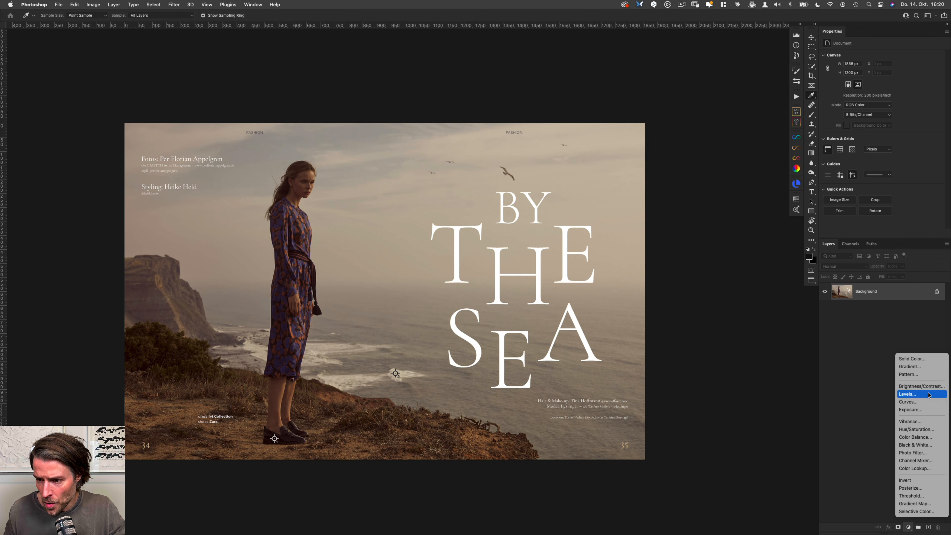
{"action": "left_click", "coordinate": [928, 403]}
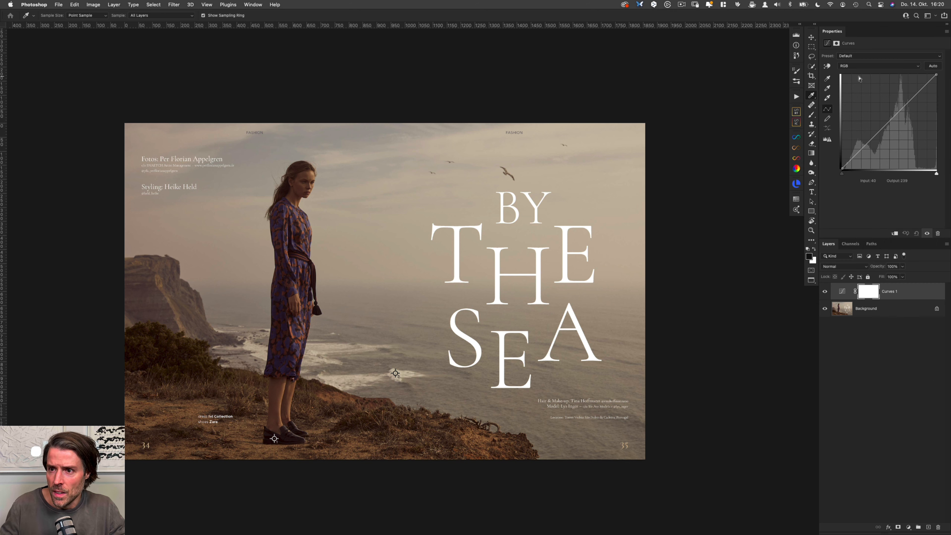
{"action": "left_click", "coordinate": [827, 79]}
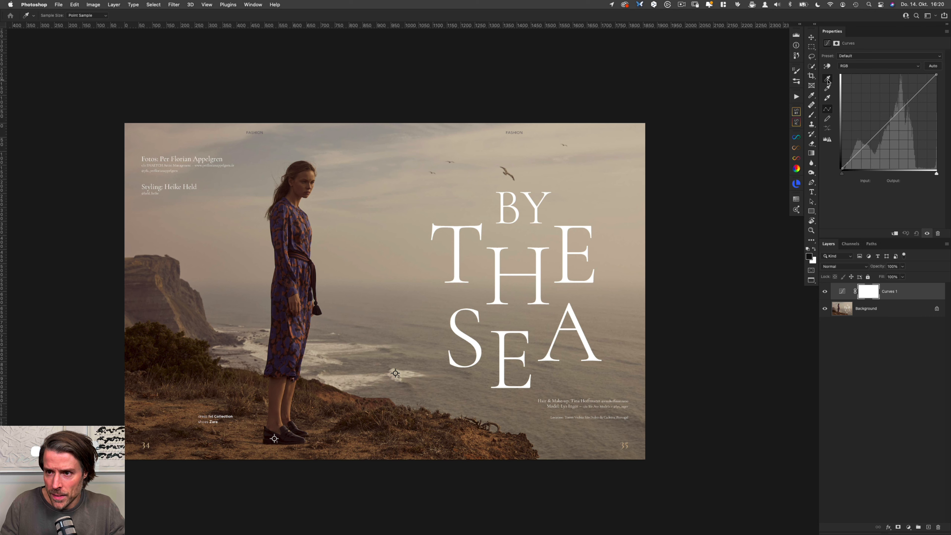
{"action": "double_click", "coordinate": [828, 79]}
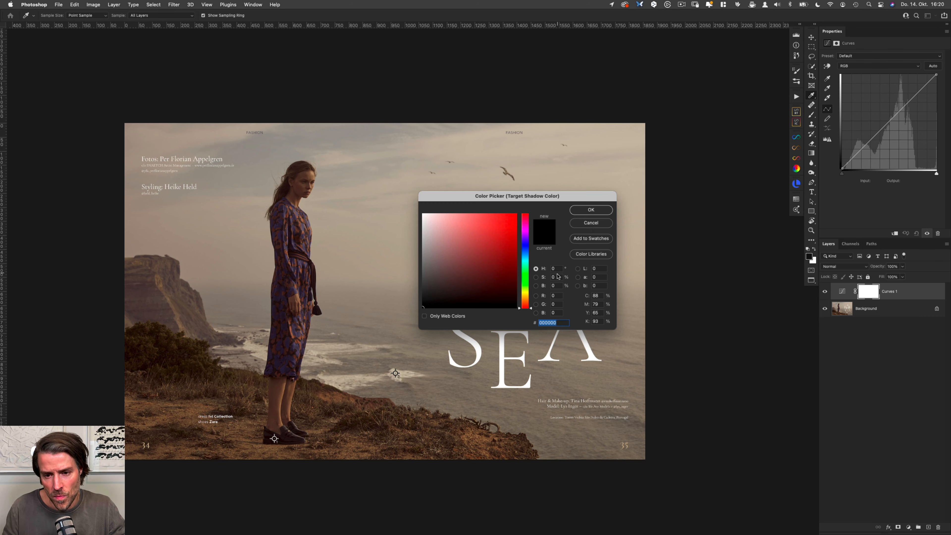
{"action": "left_click", "coordinate": [590, 223]}
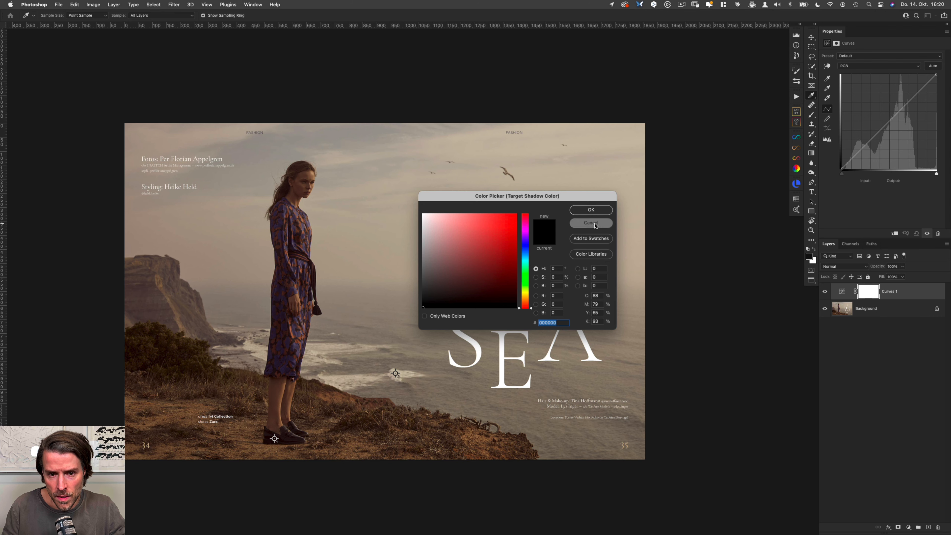
Step: Set the Curves black point by sampling the marked dark spot on the model's shoe
{"action": "left_click", "coordinate": [827, 79]}
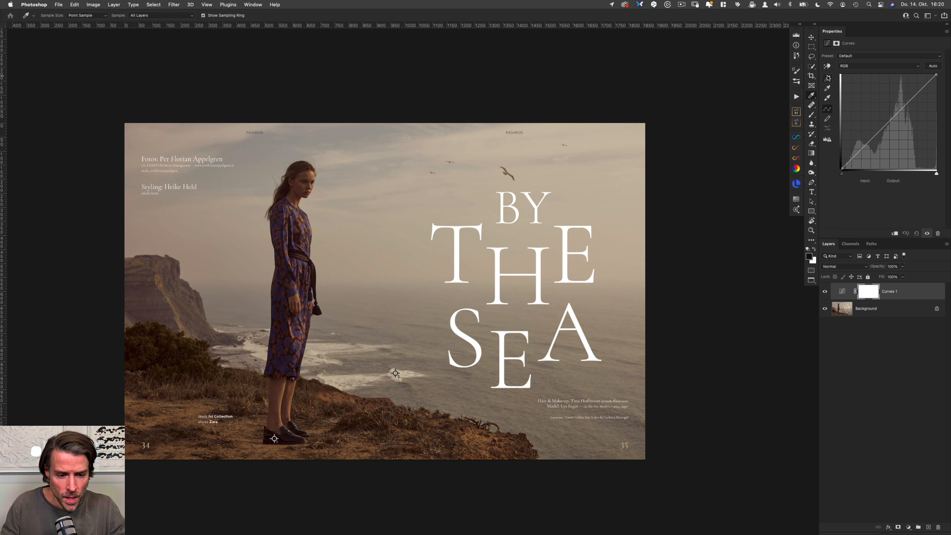
{"action": "left_click", "coordinate": [828, 79]}
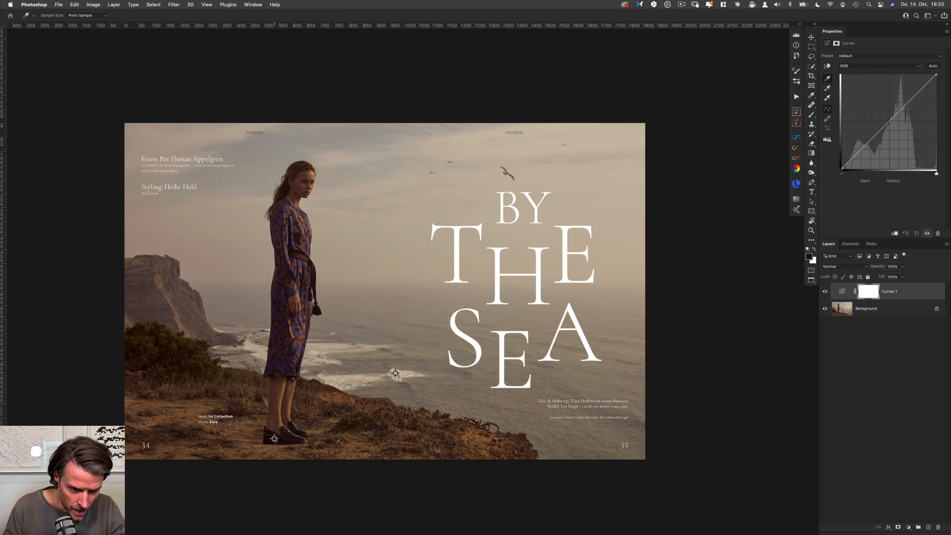
{"action": "left_click", "coordinate": [274, 438]}
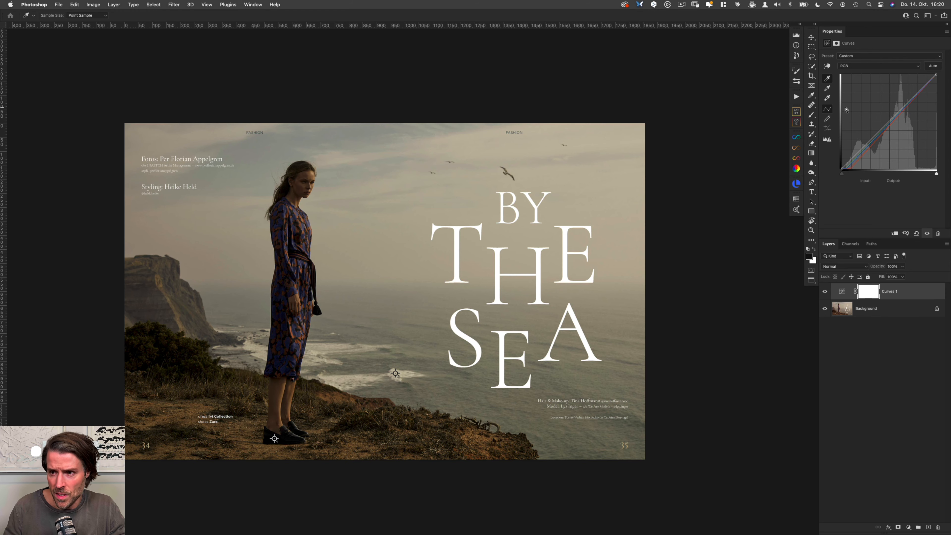
Step: Set the Curves white point by sampling the marked bright spot on the sea foam
{"action": "left_click", "coordinate": [827, 98]}
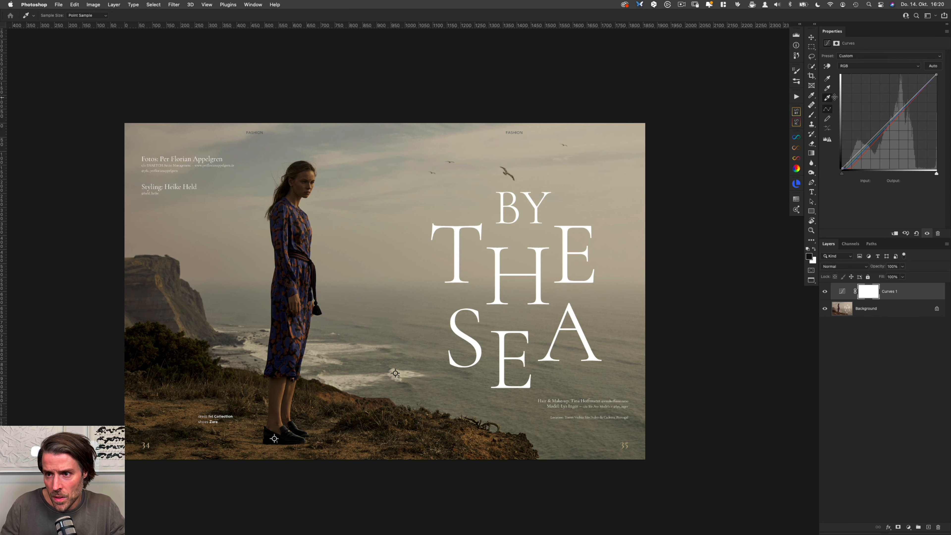
{"action": "left_click_drag", "start_coordinate": [397, 376], "coordinate": [419, 372]}
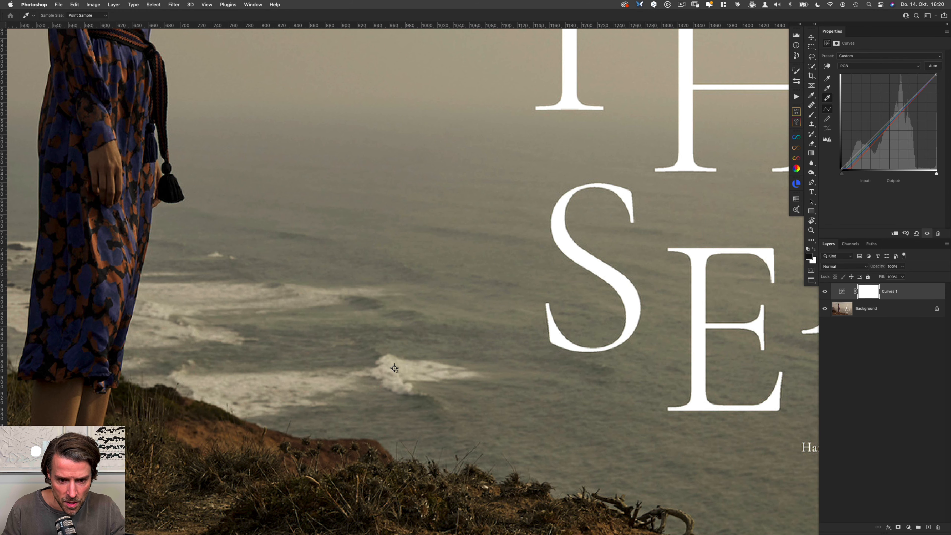
{"action": "left_click", "coordinate": [394, 369]}
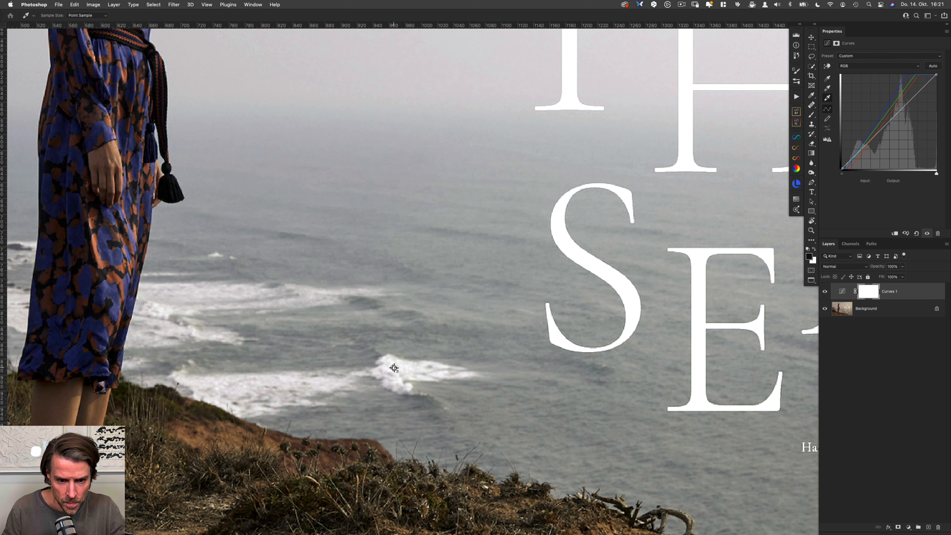
{"action": "key", "text": "super+0"}
{"action": "key", "text": "super+minus"}
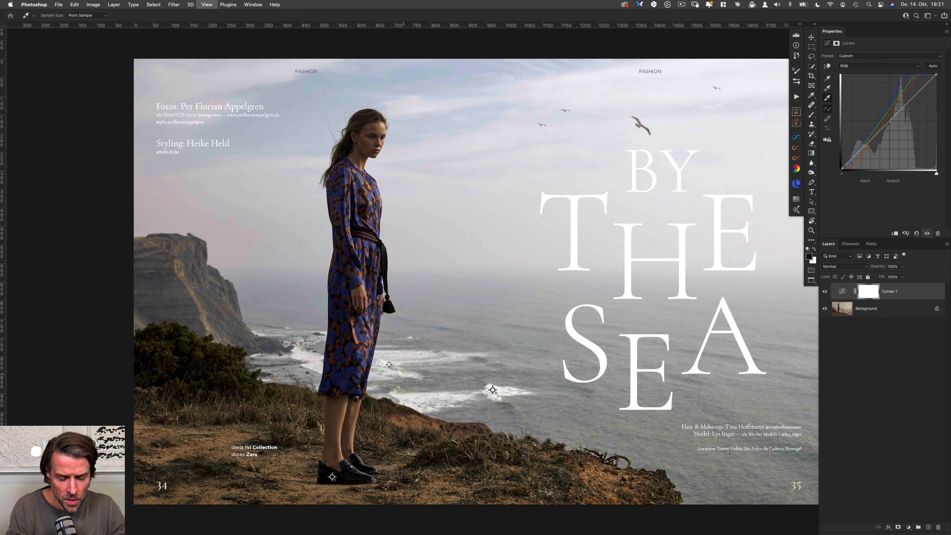
Step: Compare the image with and without the Curves correction several times
{"action": "left_click_drag", "start_coordinate": [501, 292], "coordinate": [403, 293]}
{"action": "key", "text": "backslash"}
{"action": "key", "text": "backslash"}
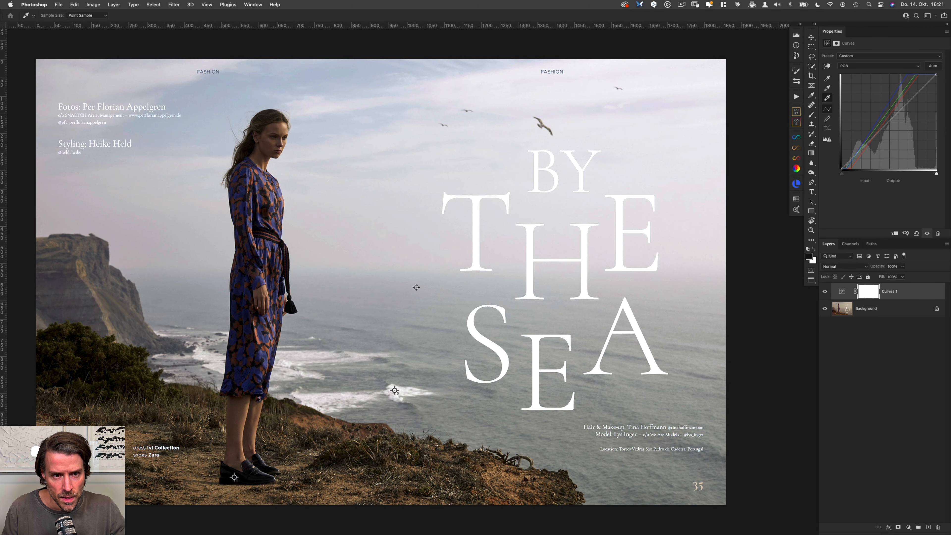
{"action": "key", "text": "backslash"}
{"action": "key", "text": "backslash"}
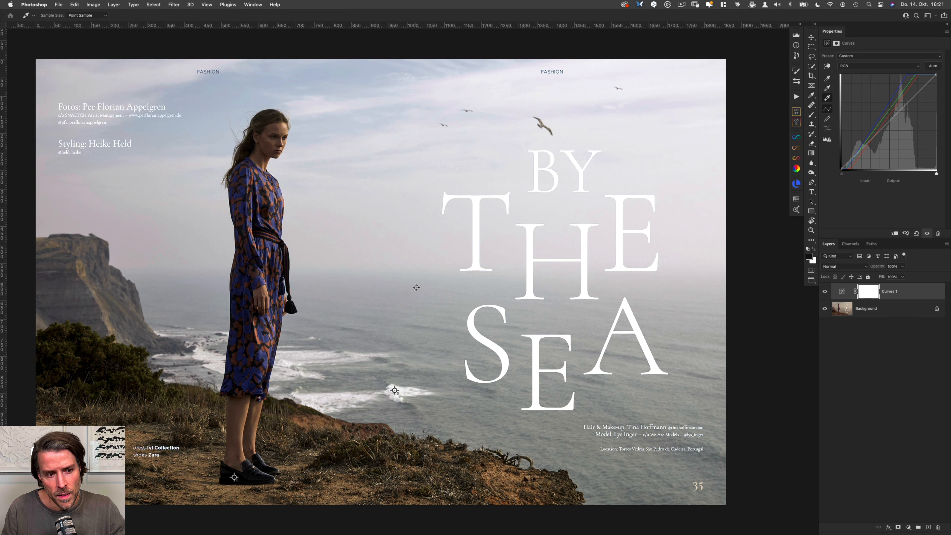
{"action": "key", "text": "backslash"}
{"action": "key", "text": "backslash"}
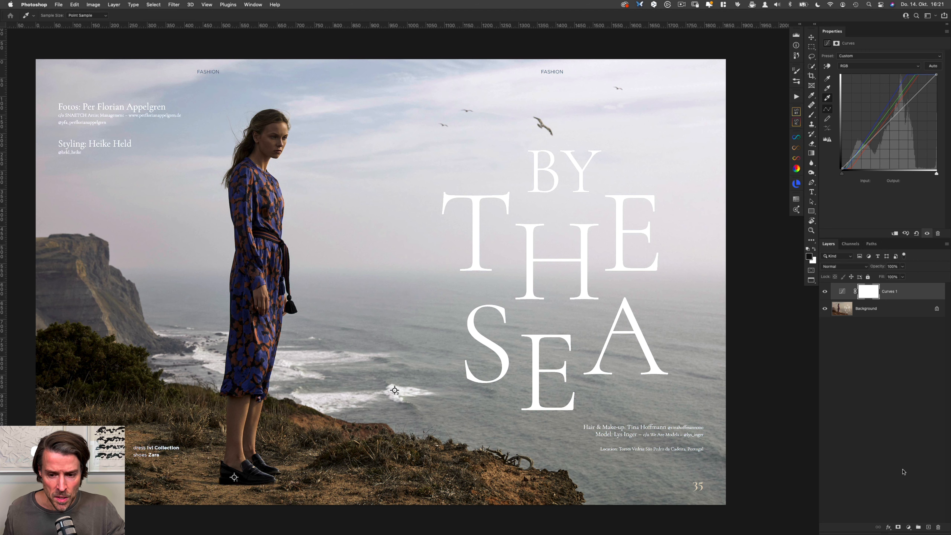
Step: Add a mid-grey (#808080) Solid Color fill layer above the Curves layer and set its blend mode to Difference
{"action": "left_click", "coordinate": [908, 527]}
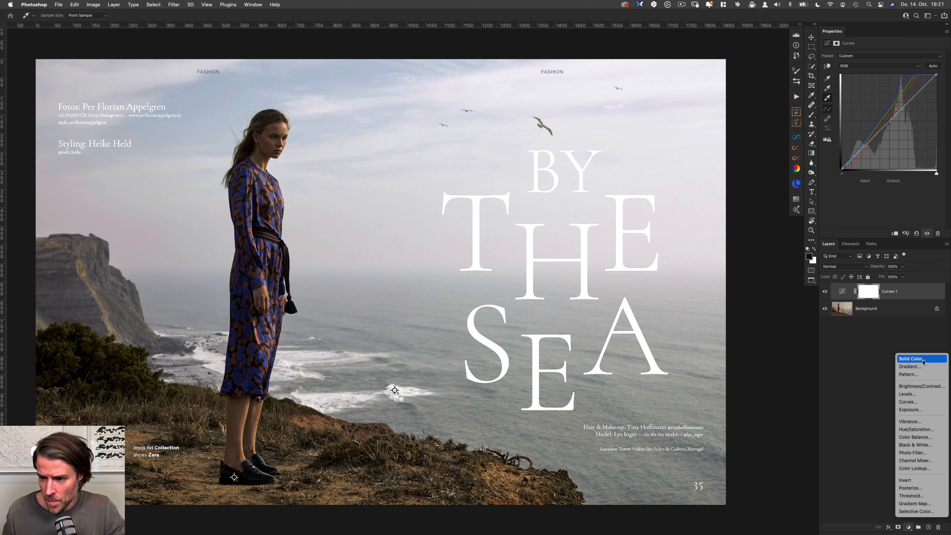
{"action": "left_click", "coordinate": [911, 324]}
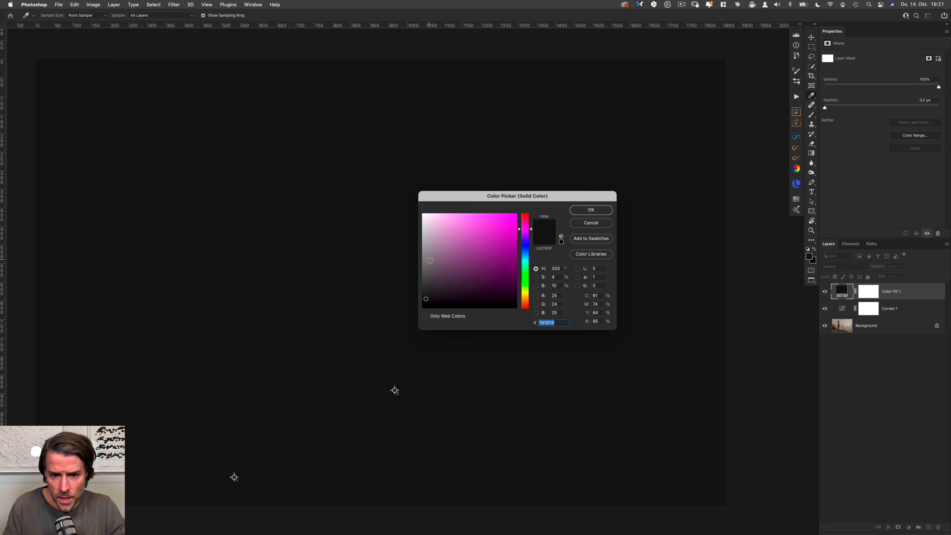
{"action": "left_click", "coordinate": [421, 261]}
{"action": "left_click_drag", "start_coordinate": [419, 261], "coordinate": [417, 259]}
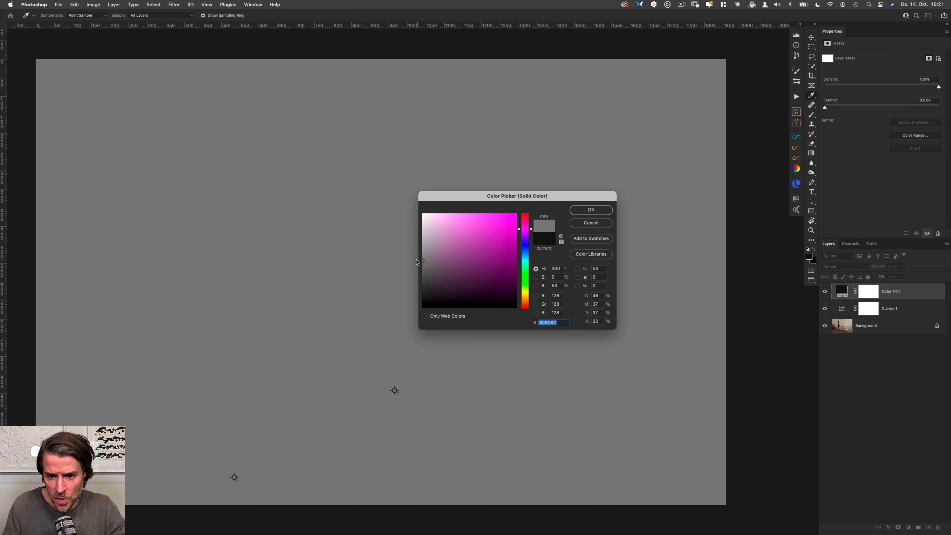
{"action": "left_click", "coordinate": [591, 210]}
{"action": "left_click", "coordinate": [853, 266]}
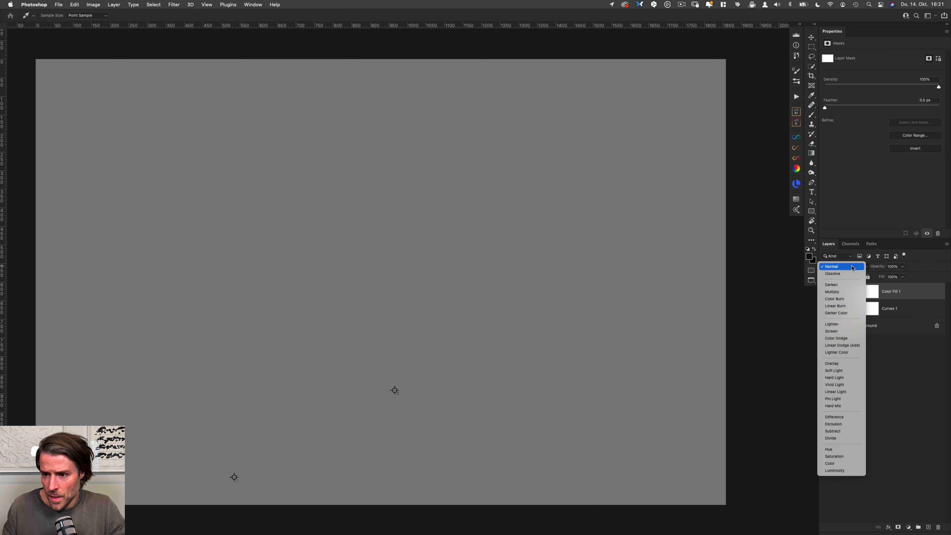
{"action": "left_click", "coordinate": [859, 420]}
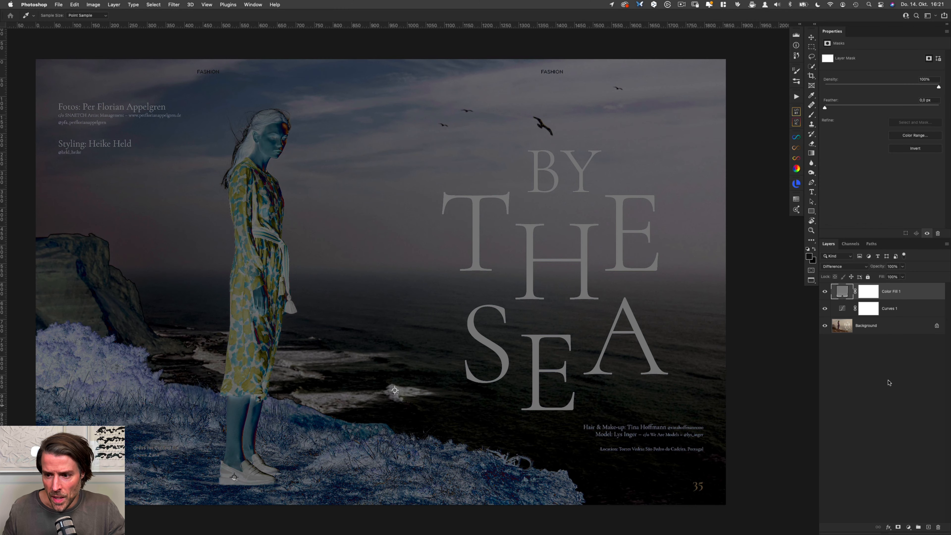
Step: Add a Threshold adjustment layer on top and set its threshold level to 4
{"action": "left_click", "coordinate": [908, 527]}
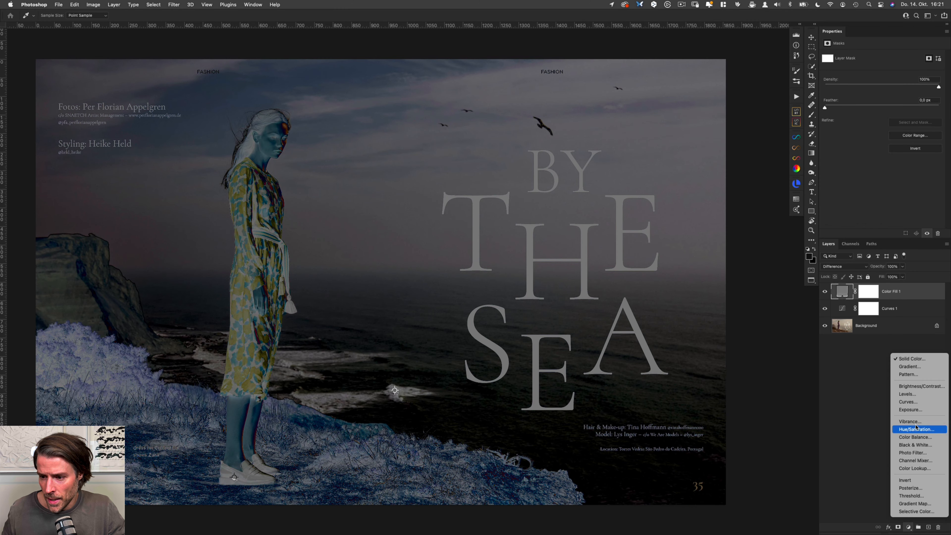
{"action": "left_click", "coordinate": [920, 495]}
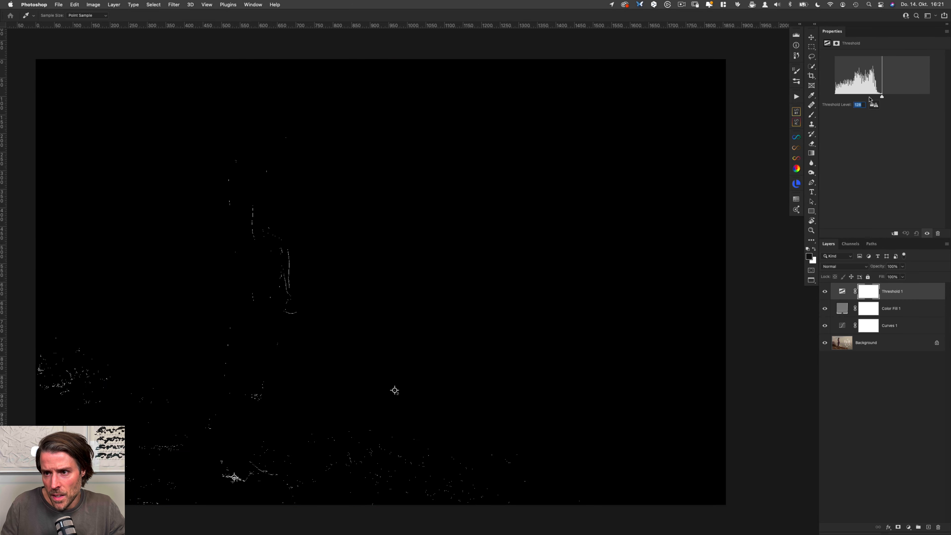
{"action": "left_click_drag", "start_coordinate": [881, 98], "coordinate": [835, 98]}
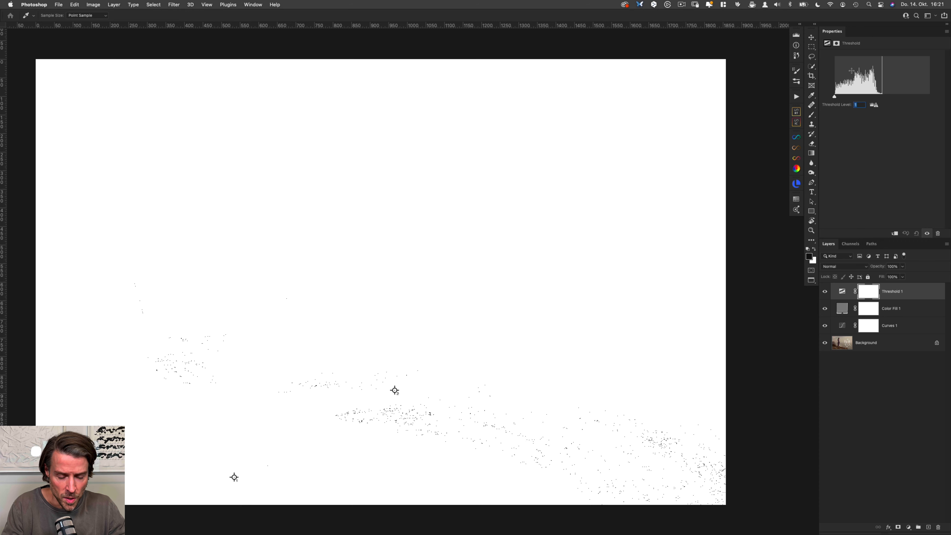
{"action": "key", "text": "Up"}
{"action": "key", "text": "Up"}
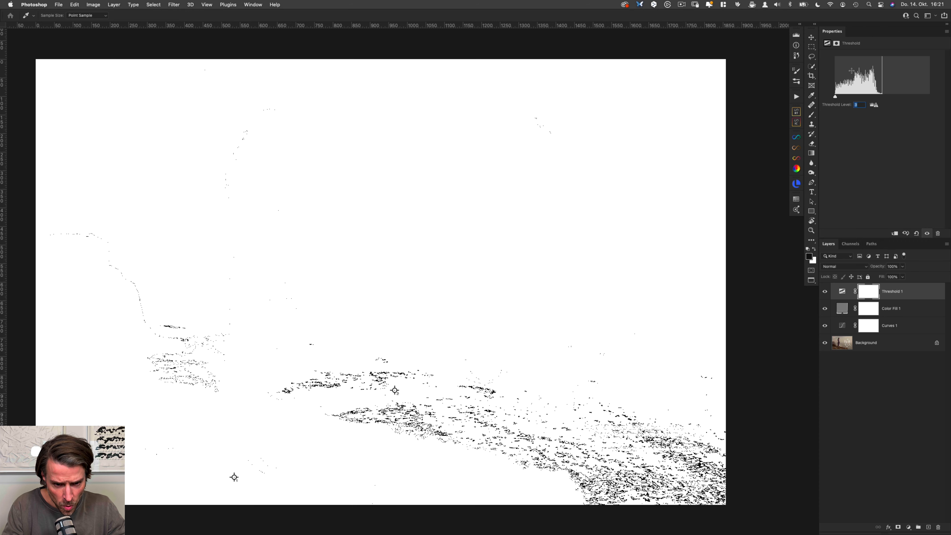
{"action": "key", "text": "Up"}
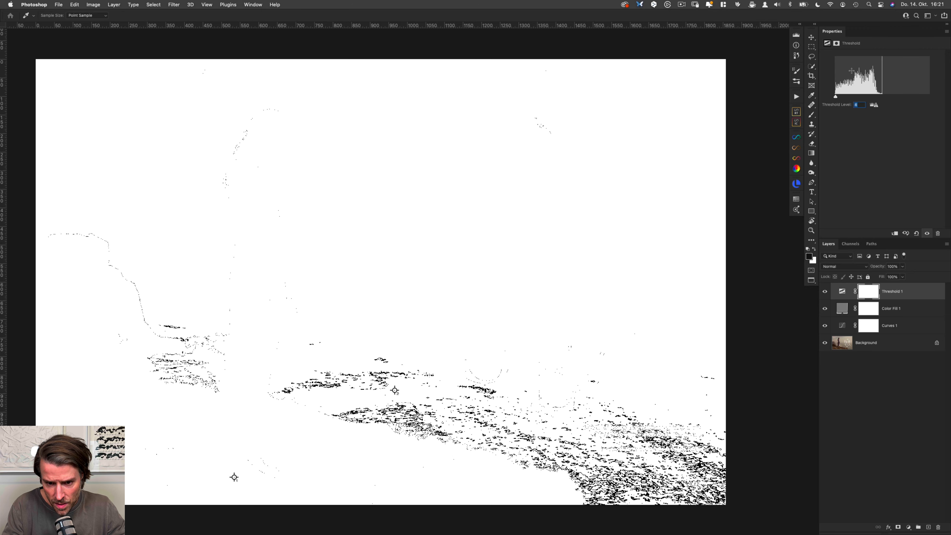
Step: Place a third colour sampler on the small black cluster in the water just beside the model's dress hem
{"action": "left_click_drag", "start_coordinate": [476, 390], "coordinate": [520, 390]}
{"action": "left_click_drag", "start_coordinate": [524, 388], "coordinate": [628, 348]}
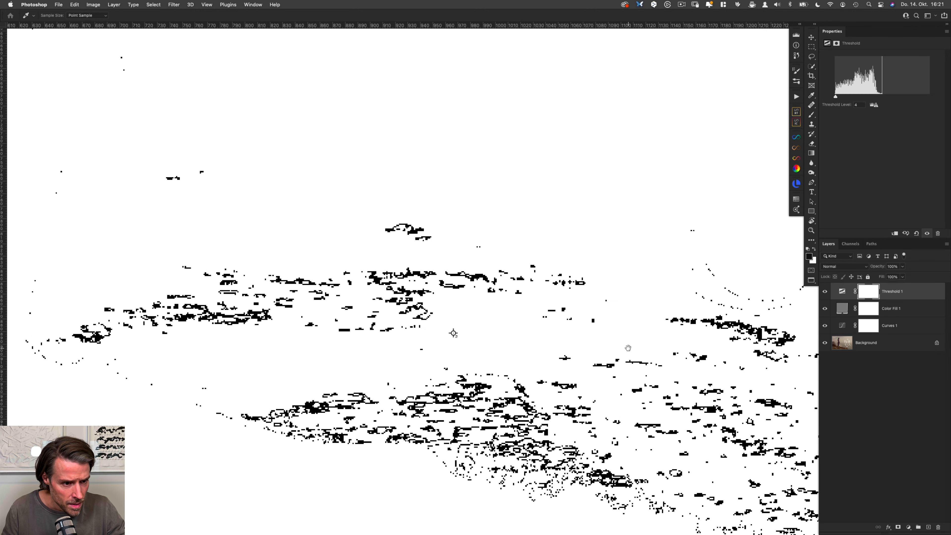
{"action": "left_click_drag", "start_coordinate": [88, 336], "coordinate": [125, 339]}
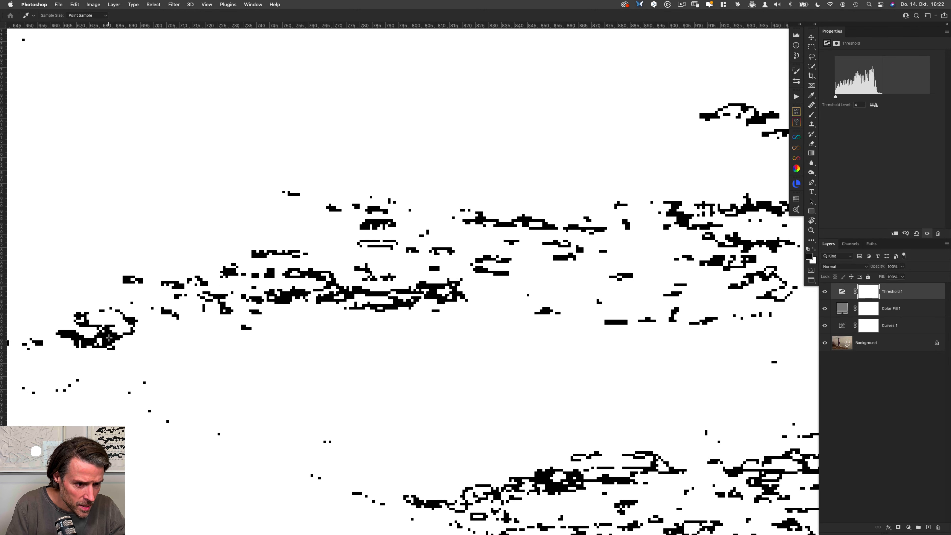
{"action": "left_click", "coordinate": [109, 337]}
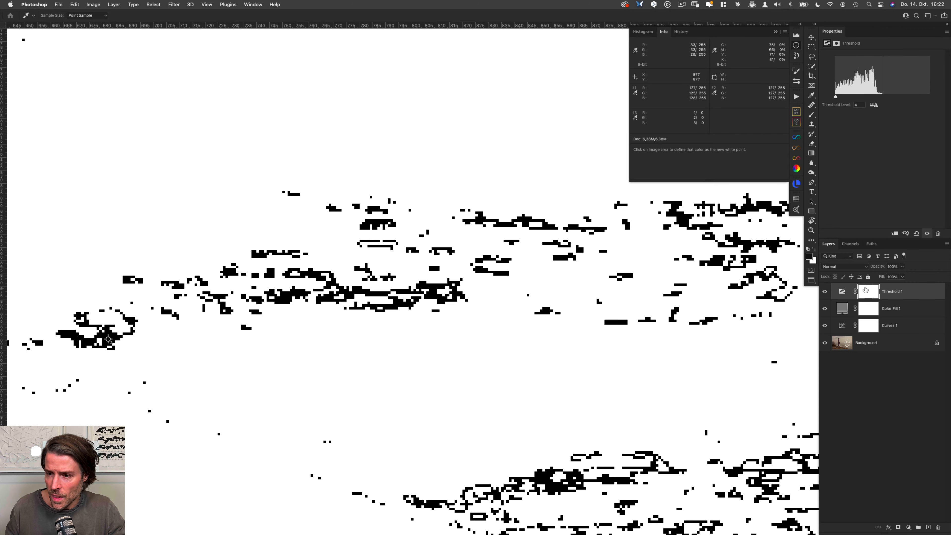
Step: Delete the Threshold and grey fill layers and hide the Info panel with the whole image in view
{"action": "left_click", "coordinate": [900, 305], "text": "shift"}
{"action": "key", "text": "Delete"}
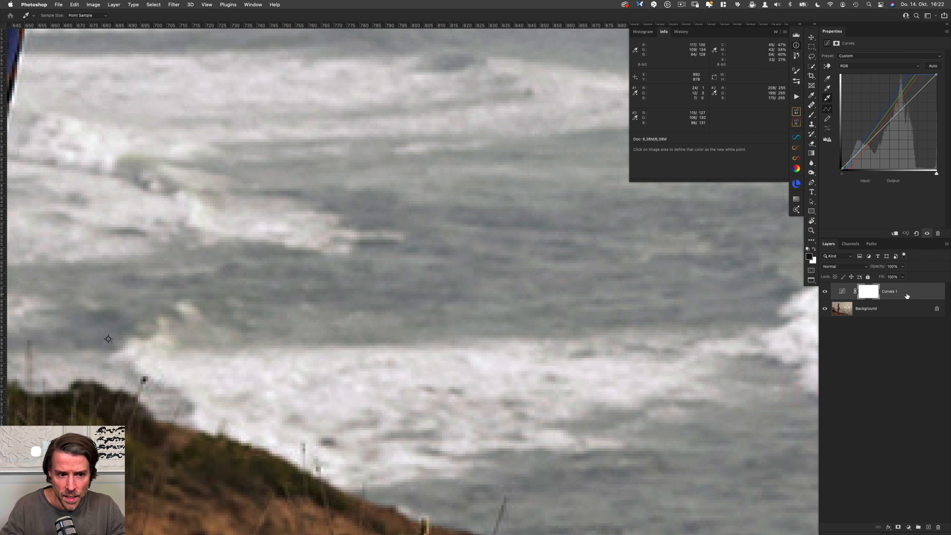
{"action": "scroll", "coordinate": [245, 319], "scroll_direction": "down", "scroll_amount": 6}
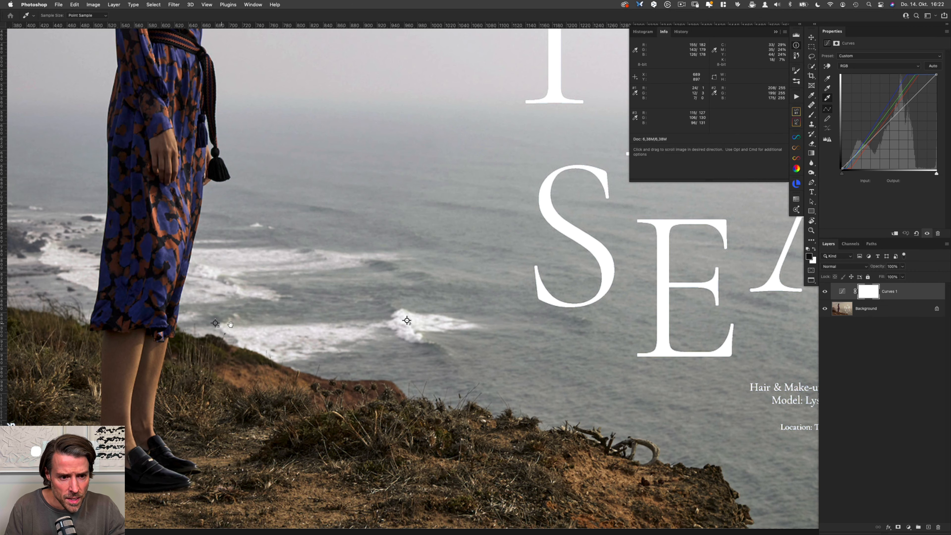
{"action": "scroll", "coordinate": [230, 324], "scroll_direction": "down", "scroll_amount": 2}
{"action": "scroll", "coordinate": [320, 346], "scroll_direction": "down", "scroll_amount": 3}
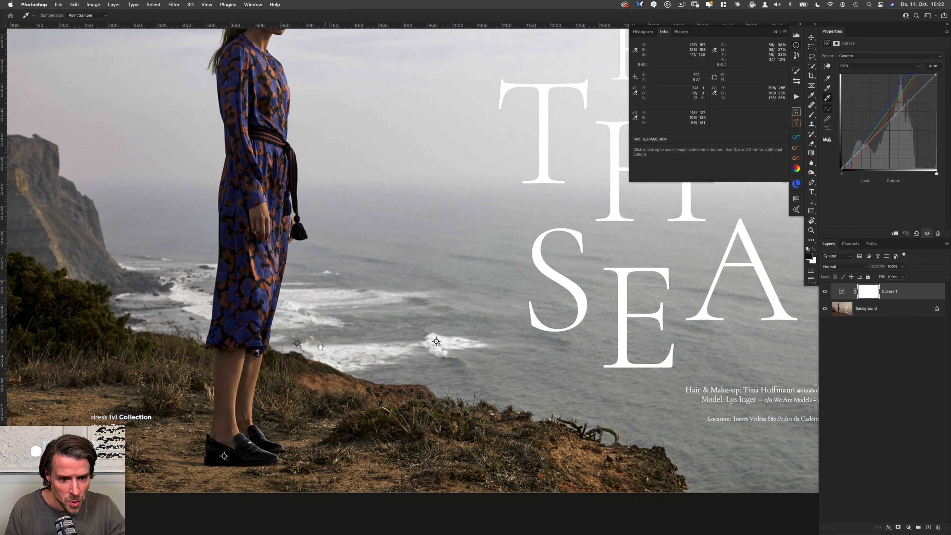
{"action": "scroll", "coordinate": [320, 347], "scroll_direction": "down", "scroll_amount": 3}
{"action": "scroll", "coordinate": [321, 359], "scroll_direction": "up", "scroll_amount": 1}
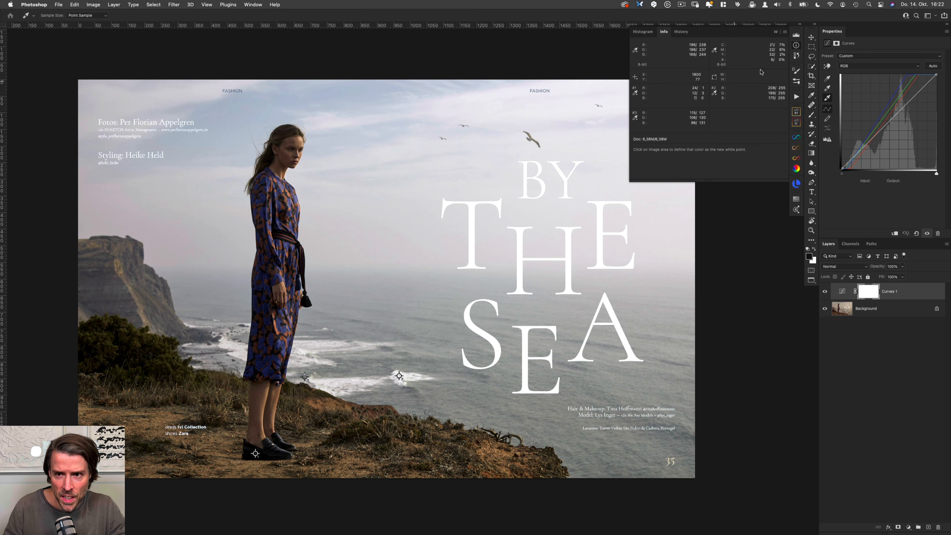
{"action": "left_click", "coordinate": [796, 46]}
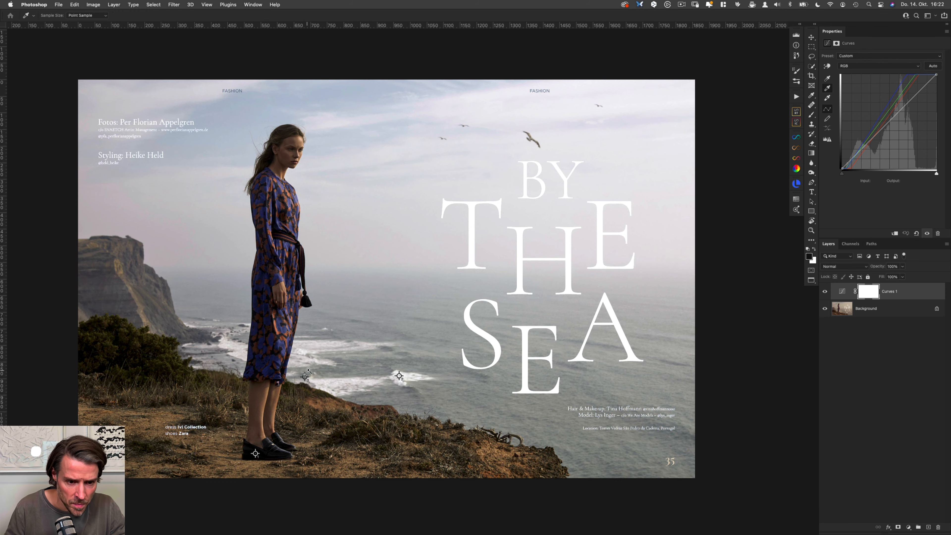
Step: Set the Curves grey point by sampling the third marked spot in the water beside the dress hem
{"action": "scroll", "coordinate": [307, 382], "scroll_direction": "up", "scroll_amount": 3}
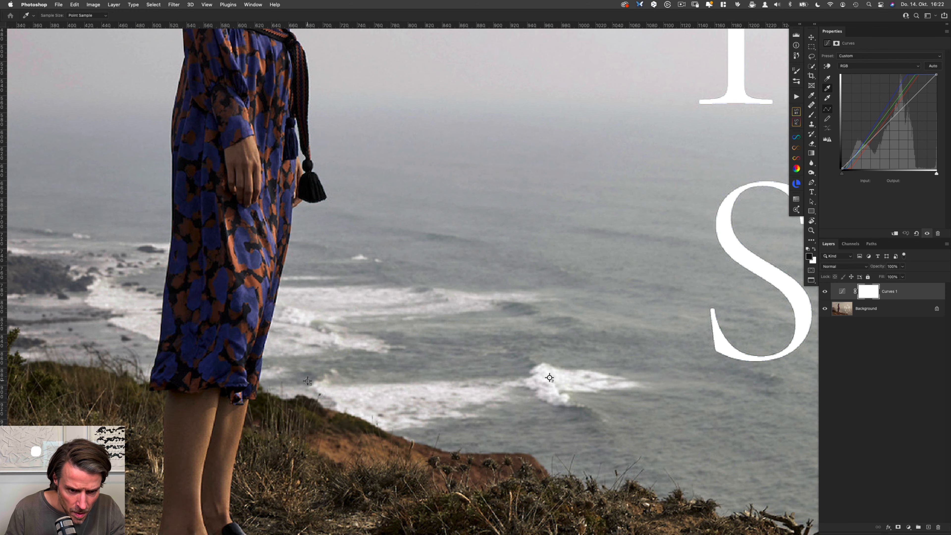
{"action": "key", "text": "super+0"}
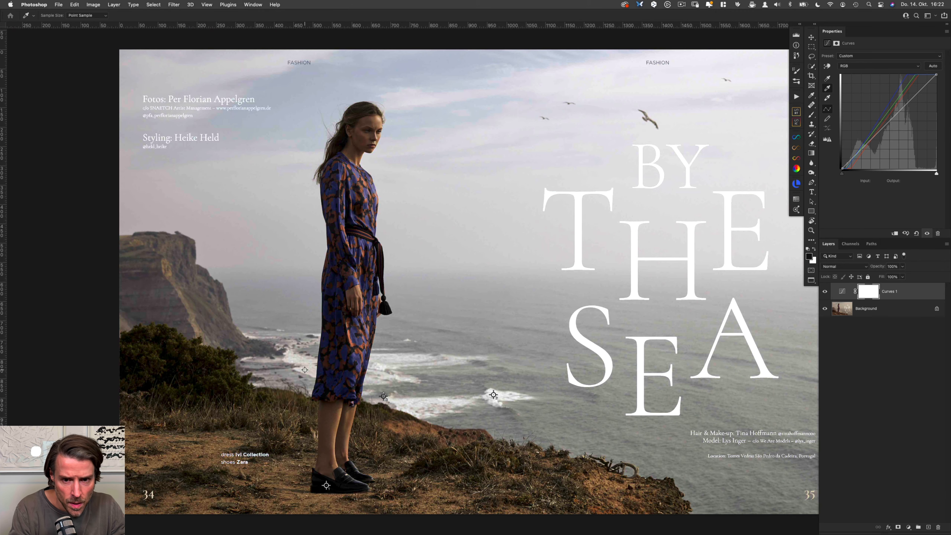
{"action": "left_click_drag", "start_coordinate": [555, 313], "coordinate": [460, 319]}
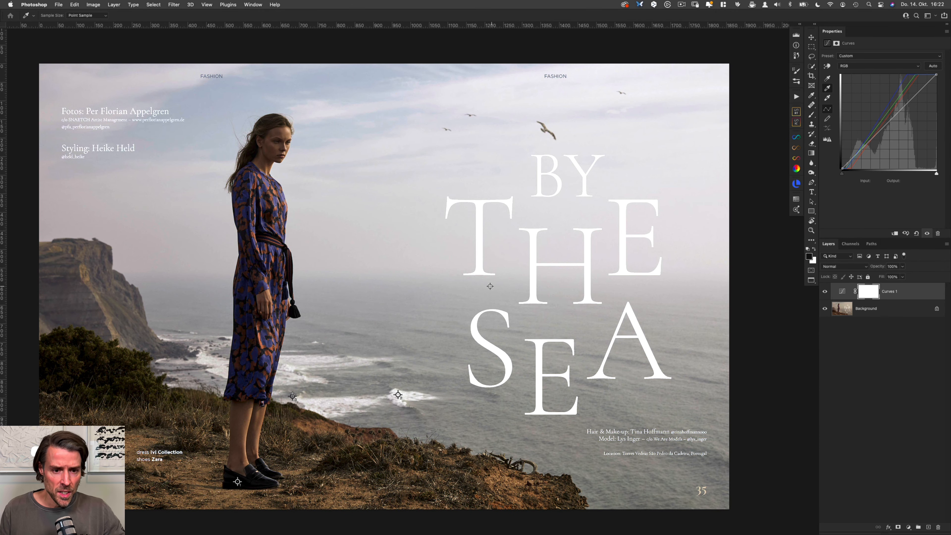
Step: Toggle the Curves layer's visibility to compare the original colours with the neutralised ones
{"action": "key", "text": "super+comma"}
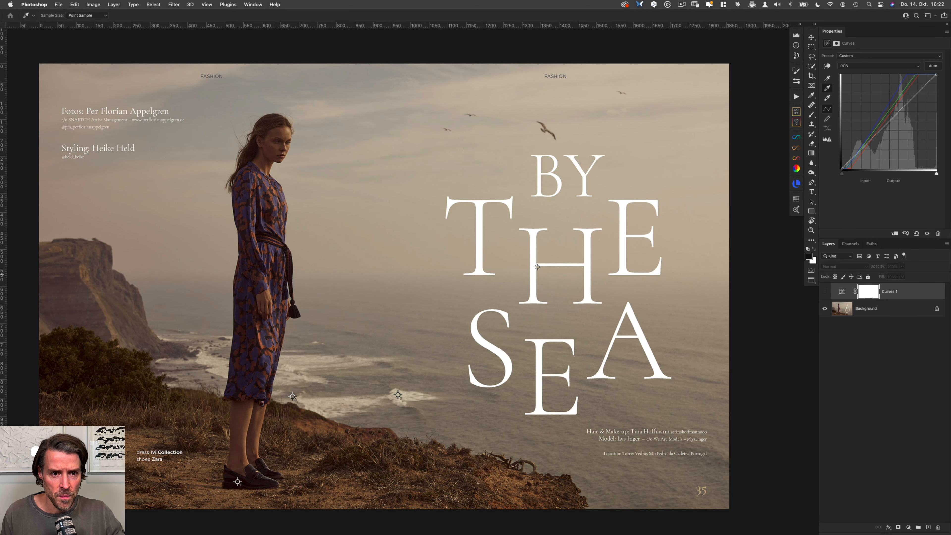
{"action": "key", "text": "super+comma"}
{"action": "key", "text": "super+comma"}
{"action": "key", "text": "super+comma"}
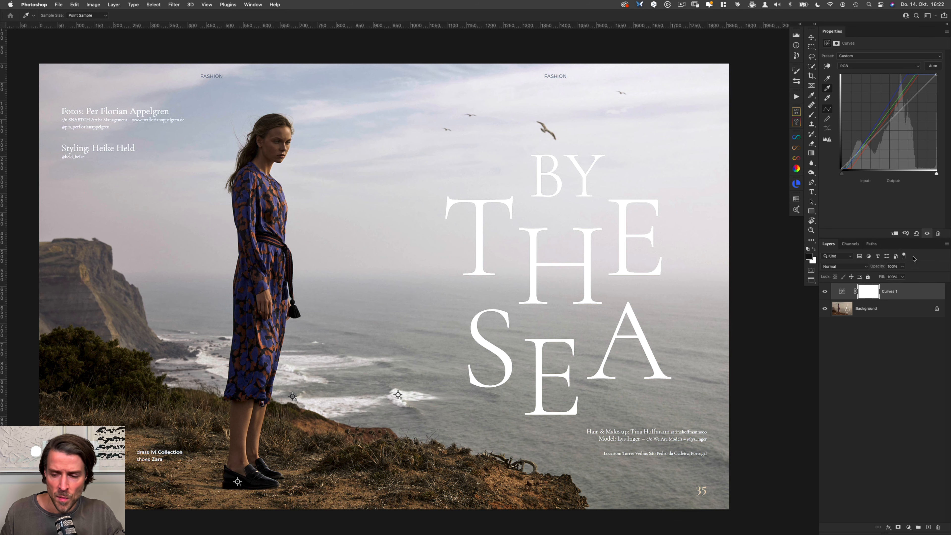
Step: Rename the Curves adjustment layer as "degrade"
{"action": "double_click", "coordinate": [887, 292]}
{"action": "type", "text": "de"}
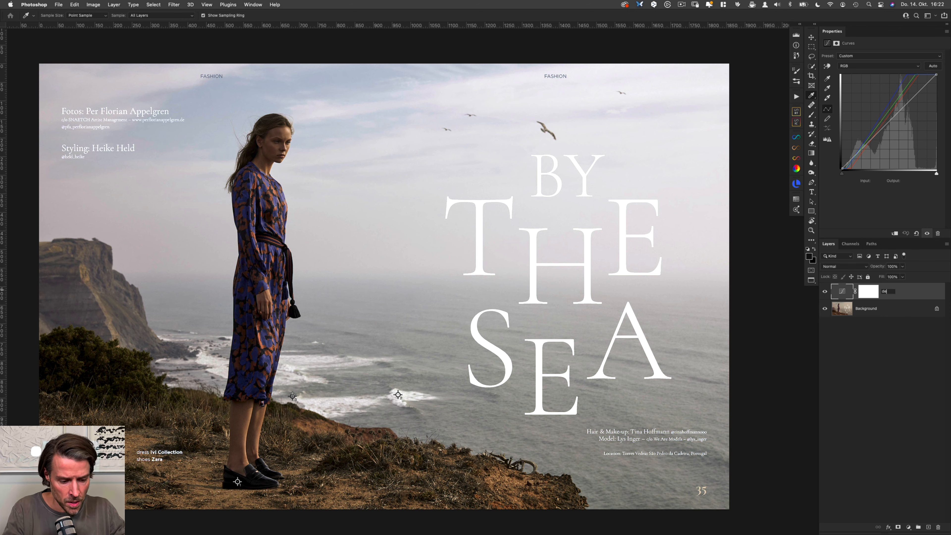
{"action": "type", "text": "grade"}
{"action": "key", "text": "Return"}
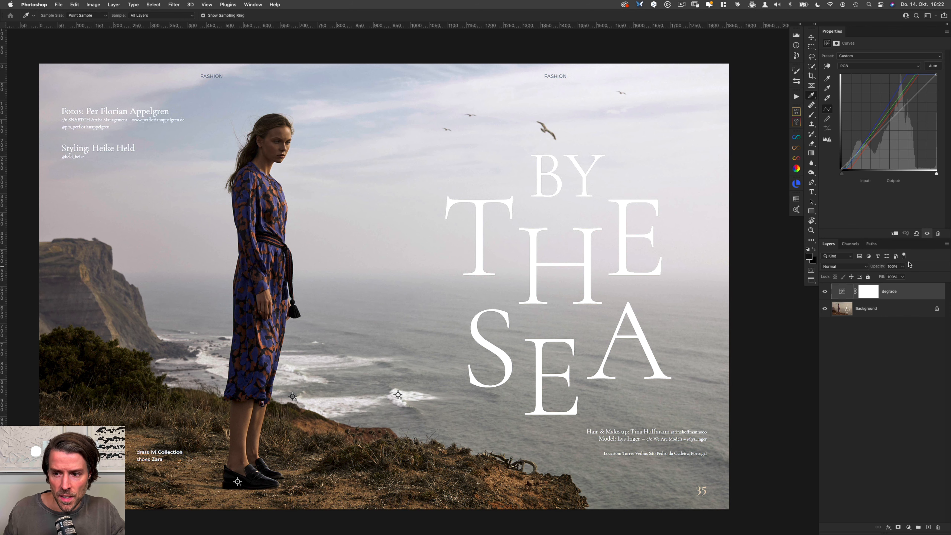
Step: Duplicate the "degrade" Curves layer and rename the upper copy as "grade 01"
{"action": "left_click_drag", "start_coordinate": [903, 292], "coordinate": [910, 284]}
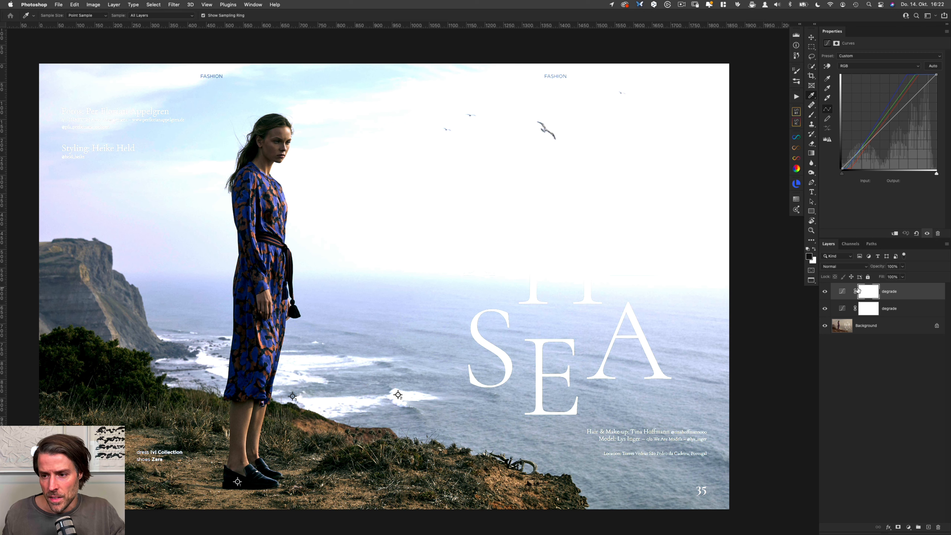
{"action": "double_click", "coordinate": [887, 292]}
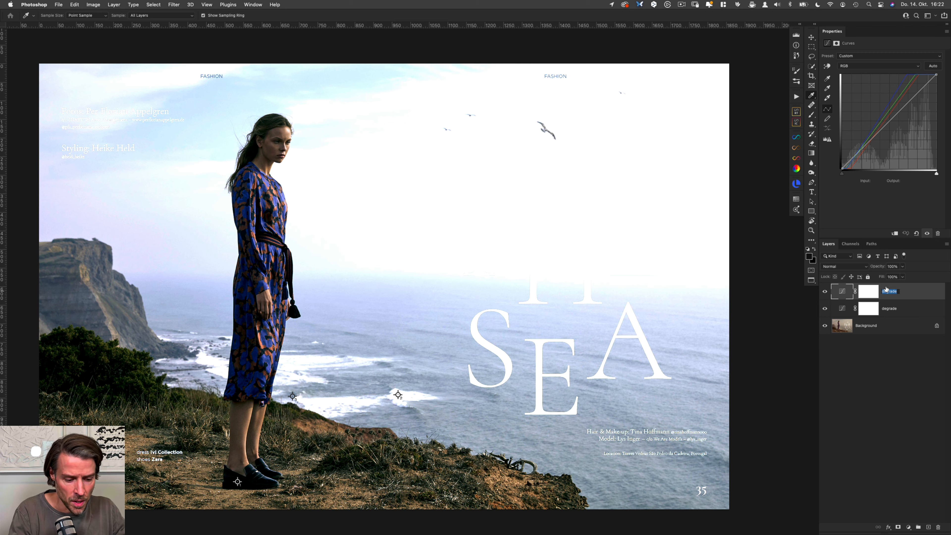
{"action": "type", "text": "gra"}
{"action": "key", "text": "Return"}
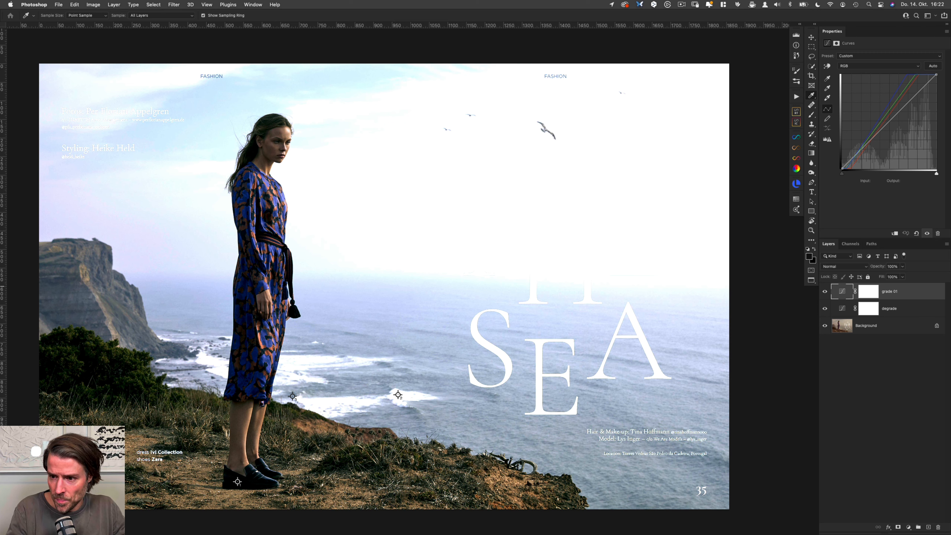
Step: Switch the "grade 01" Curves to the Red channel and set its black point to input 0, output 23
{"action": "left_click", "coordinate": [862, 66]}
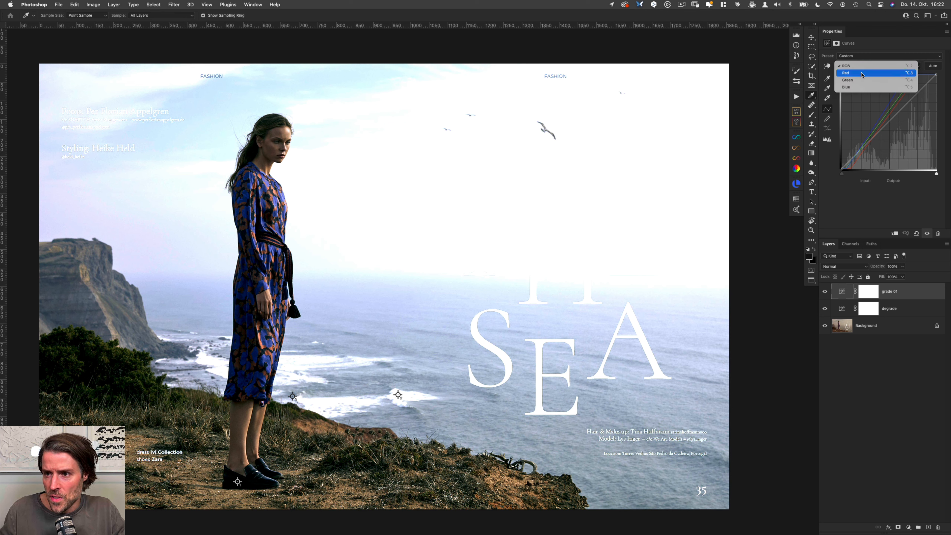
{"action": "left_click", "coordinate": [860, 74]}
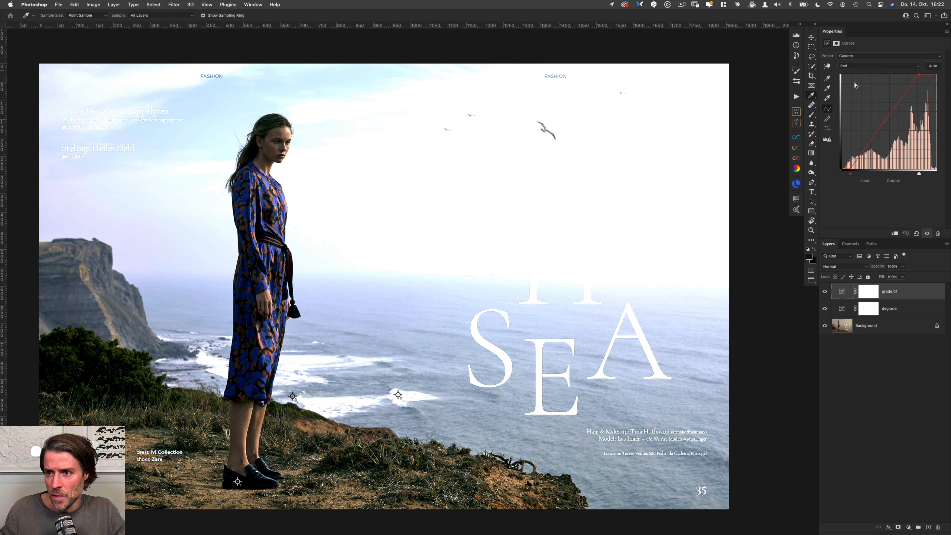
{"action": "left_click", "coordinate": [846, 150]}
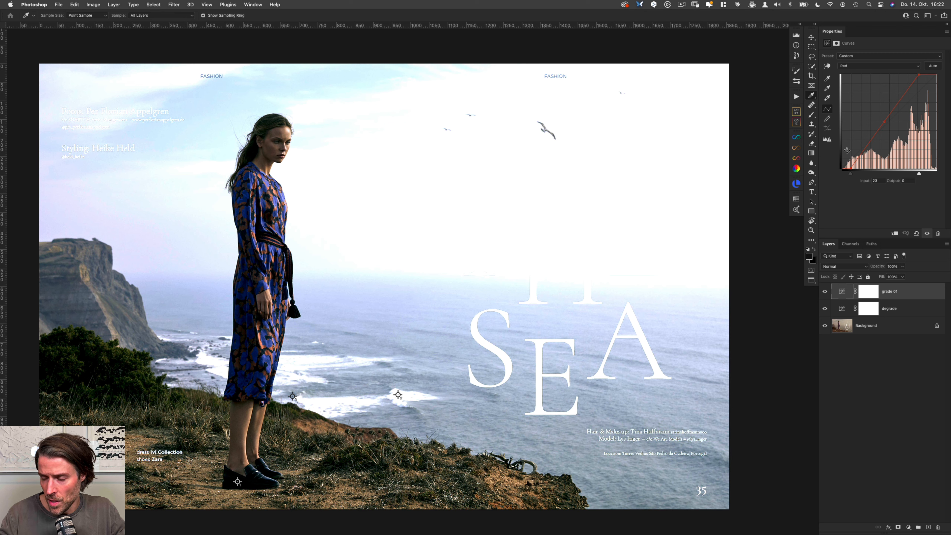
{"action": "left_click", "coordinate": [880, 180]}
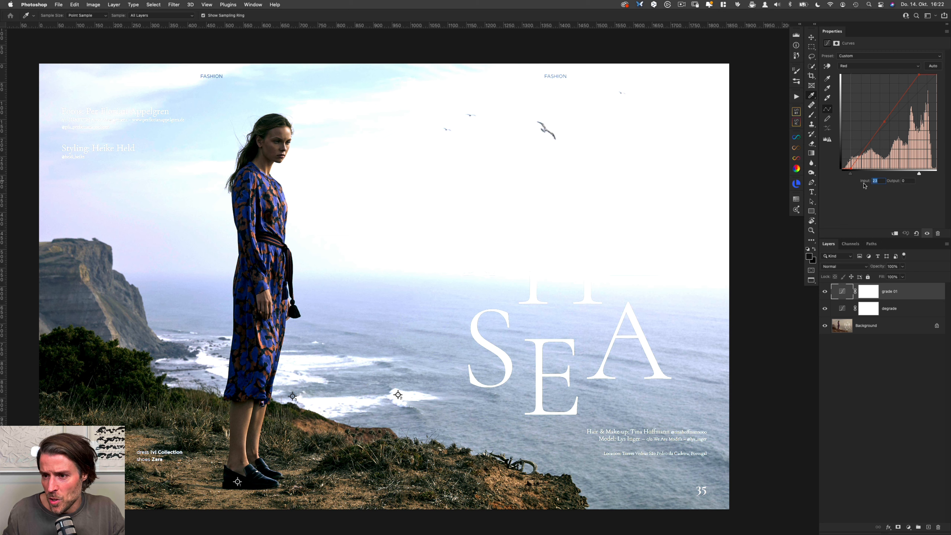
{"action": "type", "text": "0"}
{"action": "key", "text": "Tab"}
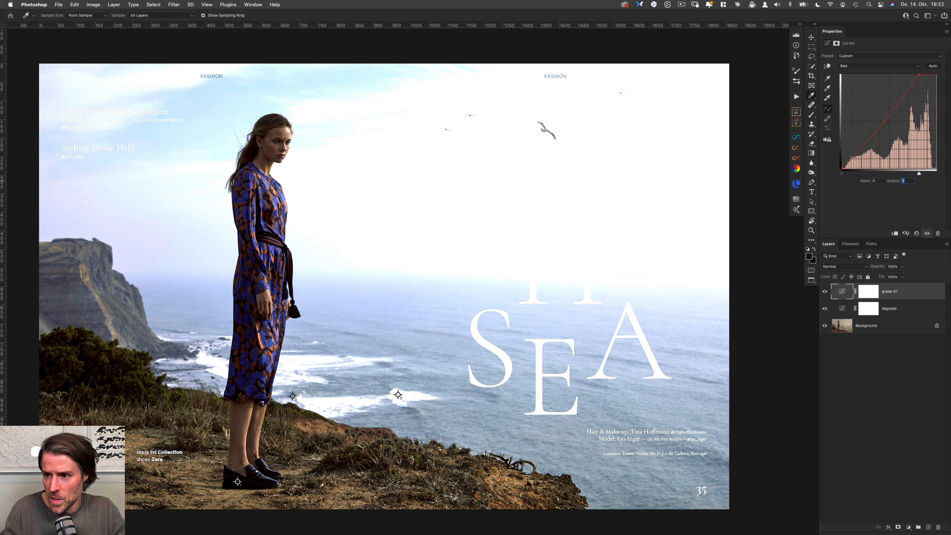
{"action": "type", "text": "23"}
Step: Swap the Red curve's midpoint values, setting input 127 and output 114
{"action": "key", "text": "plus"}
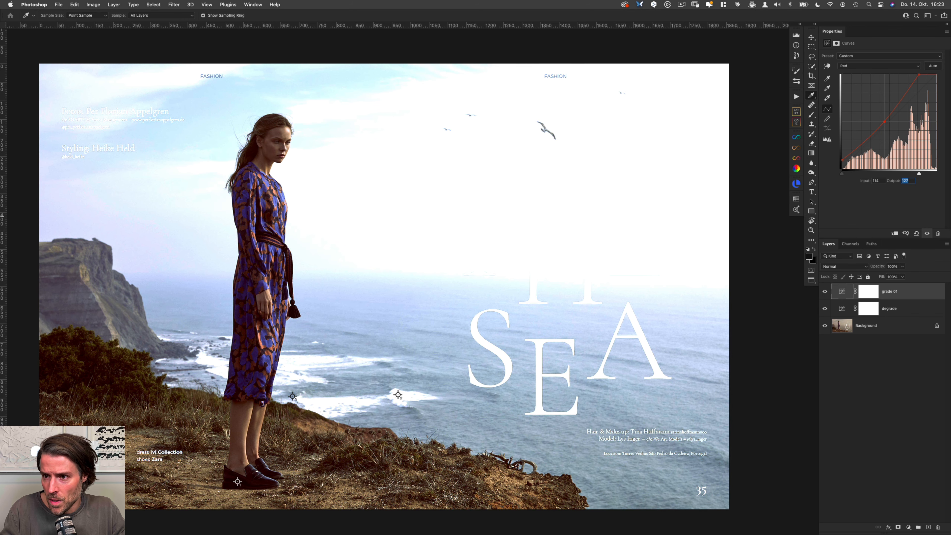
{"action": "key", "text": "shift+Tab"}
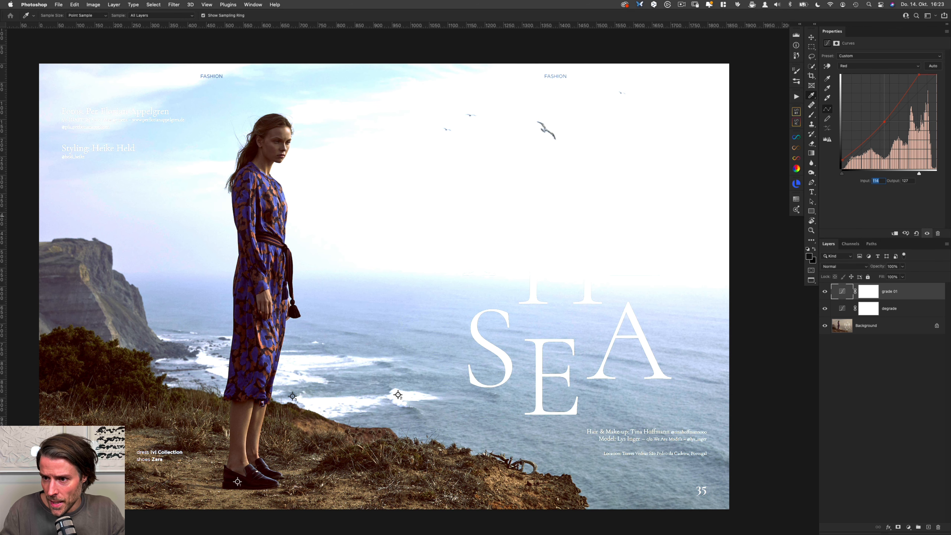
{"action": "type", "text": "127"}
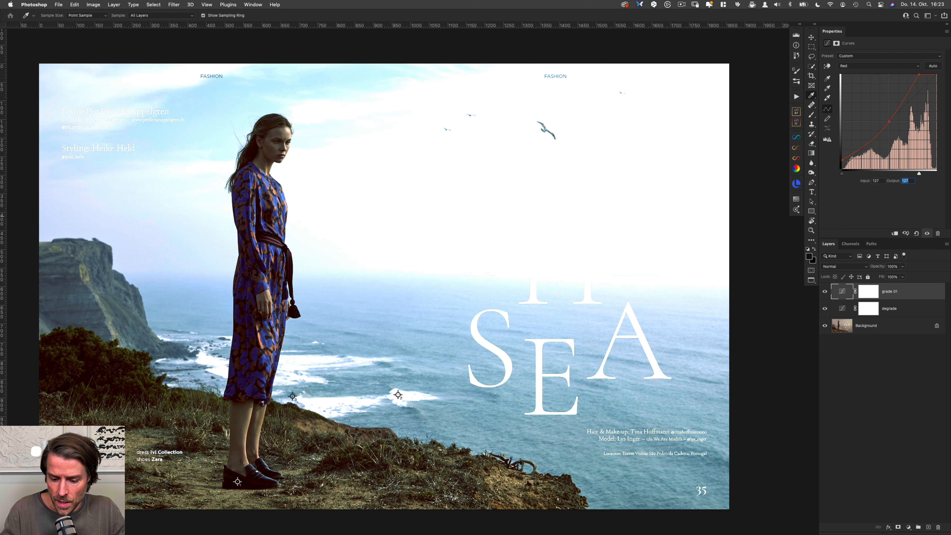
{"action": "type", "text": "114"}
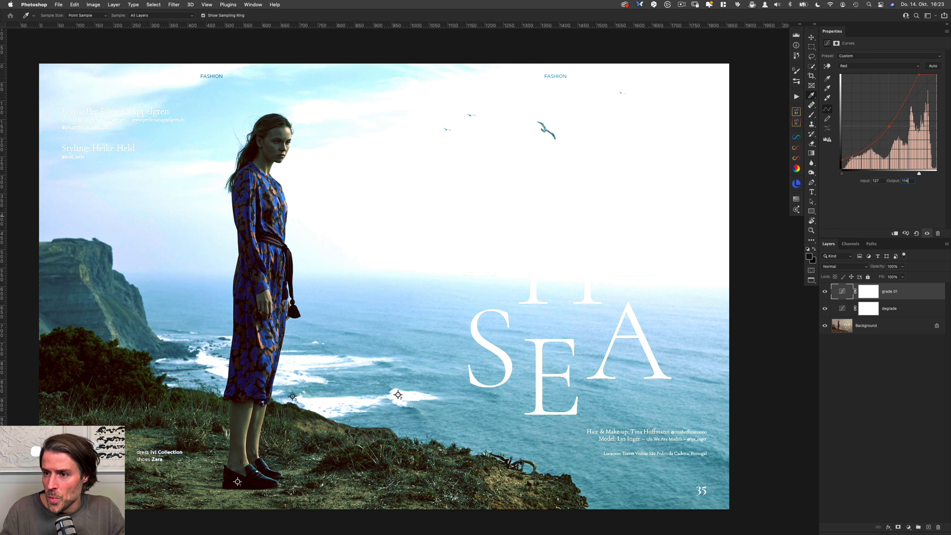
Step: Invert the Red curve's white point by setting input 255 and output 208
{"action": "key", "text": "shift+Tab"}
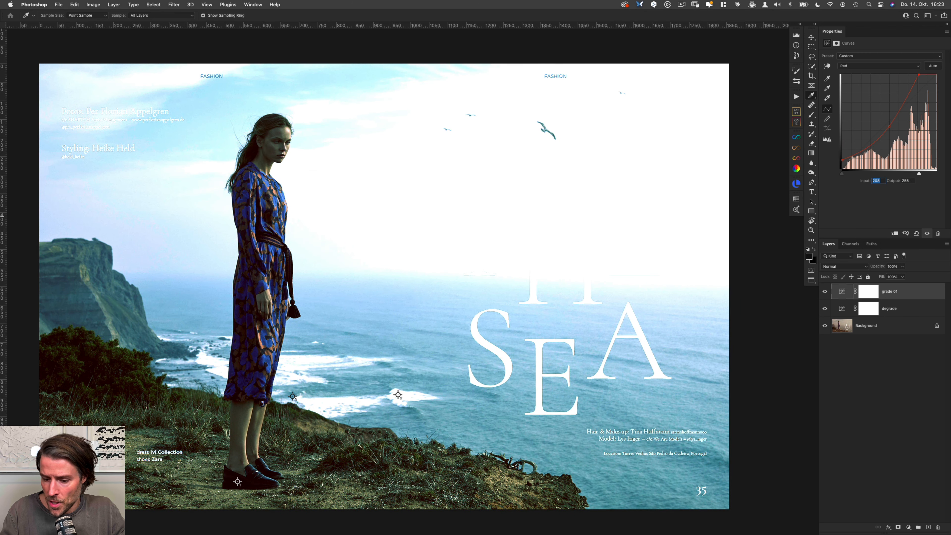
{"action": "type", "text": "255"}
{"action": "key", "text": "Tab"}
{"action": "type", "text": "208"}
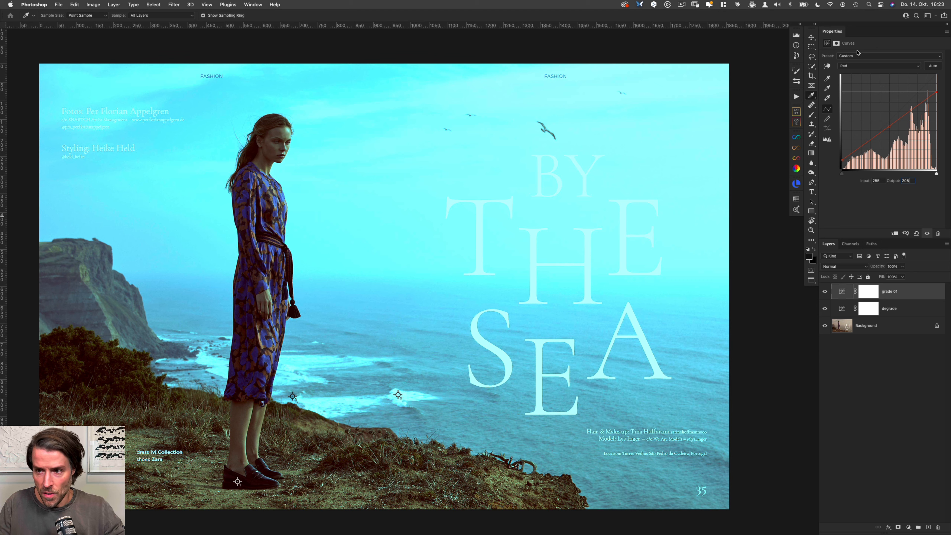
Step: Switch to the Green channel and set the curve's black point to input 0, output 10
{"action": "key", "text": "alt+4"}
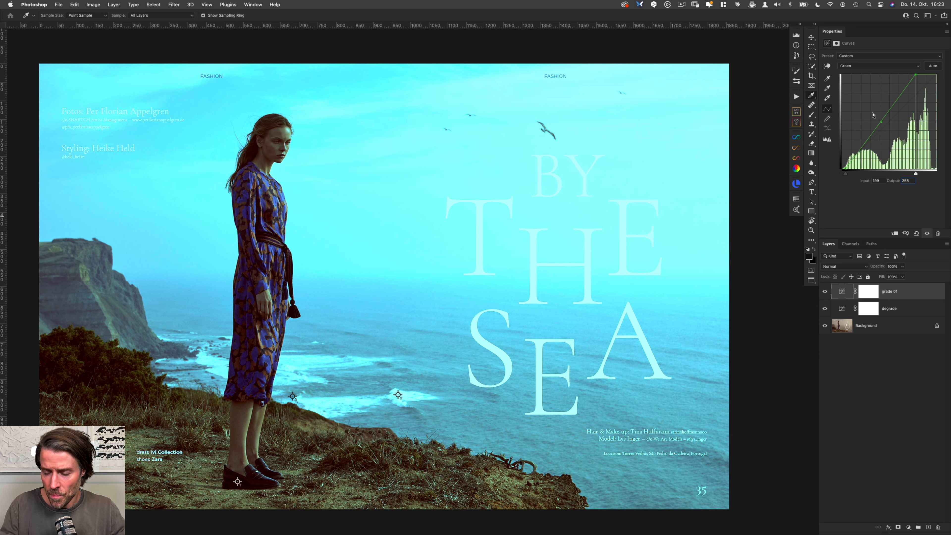
{"action": "key", "text": "plus"}
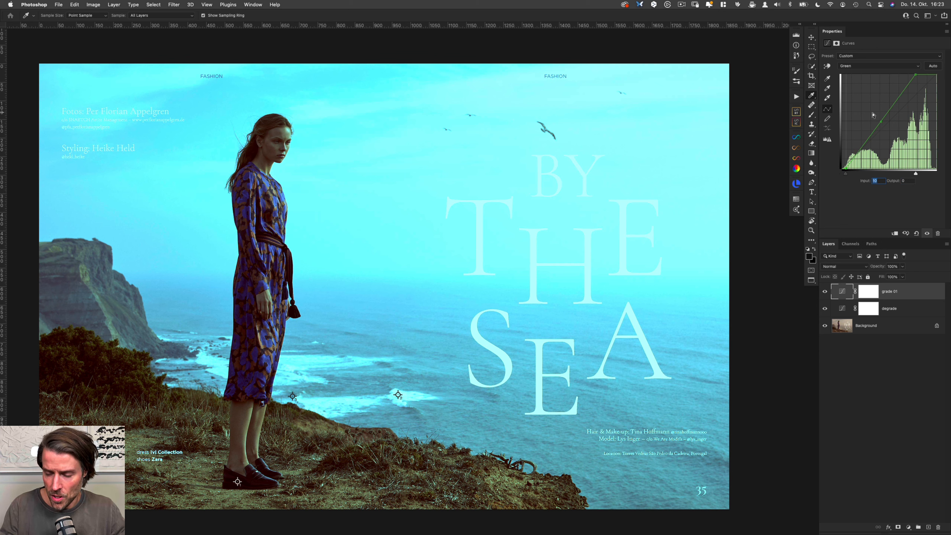
{"action": "type", "text": "0"}
{"action": "key", "text": "Tab"}
{"action": "type", "text": "10"}
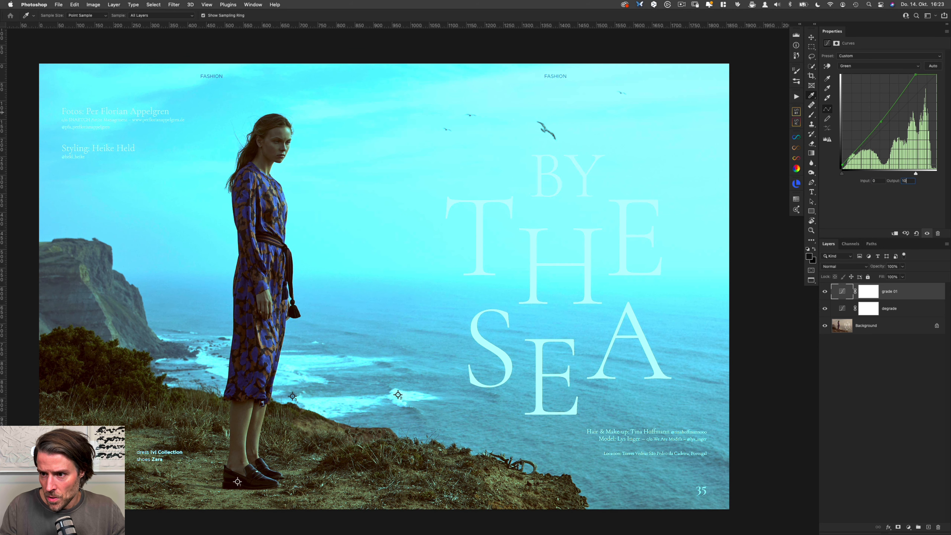
Step: Swap the Green curve's midpoint values, setting input 127 and output 105
{"action": "key", "text": "plus"}
{"action": "key", "text": "shift+Tab"}
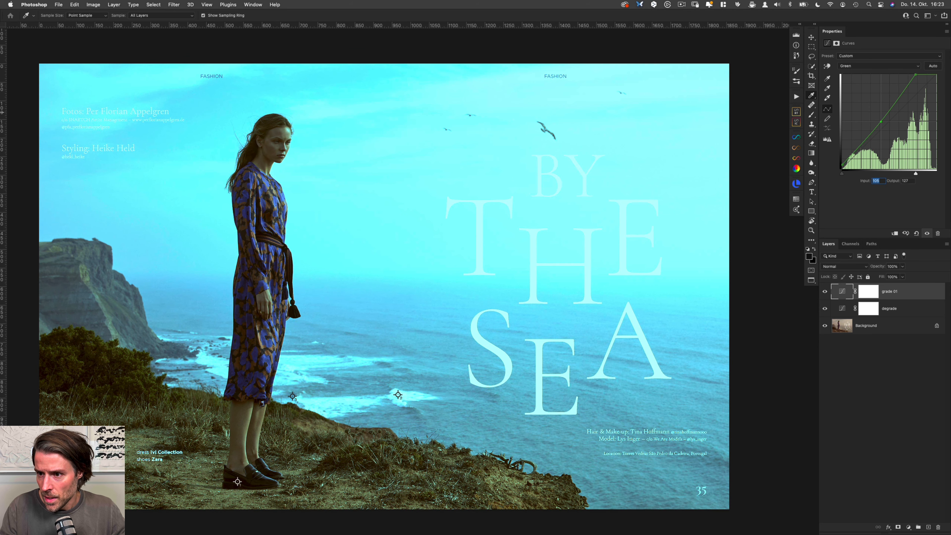
{"action": "type", "text": "127"}
{"action": "key", "text": "Tab"}
{"action": "type", "text": "105"}
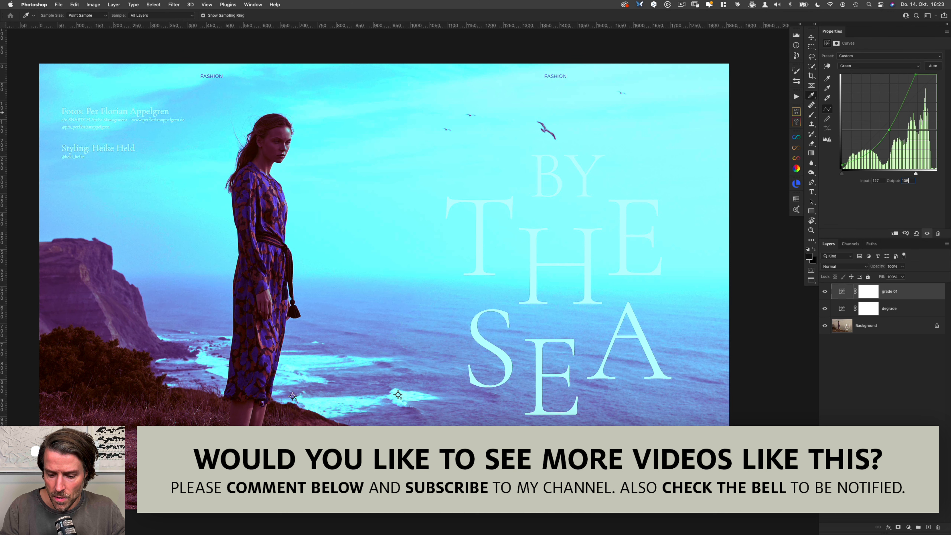
Step: Invert the Green curve's white point by setting input 255 and output 199
{"action": "key", "text": "plus"}
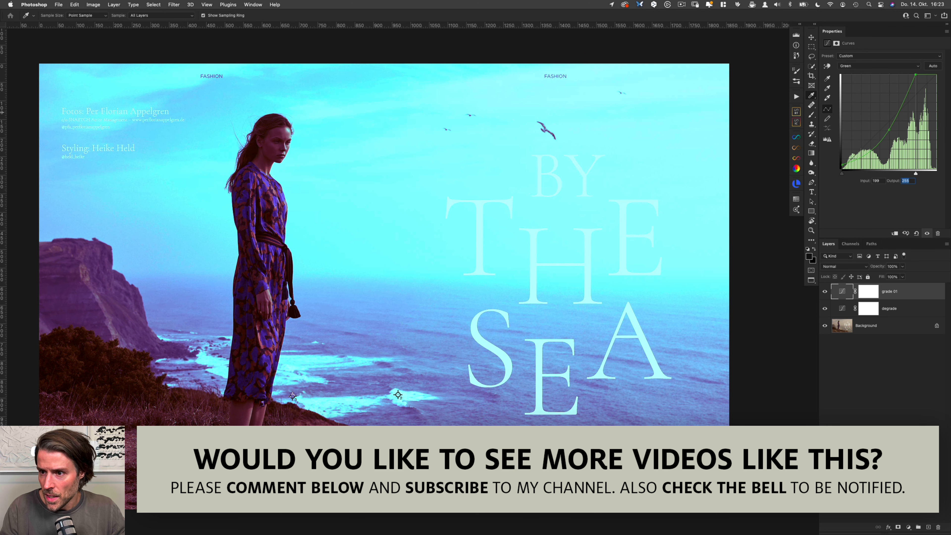
{"action": "key", "text": "shift+Tab"}
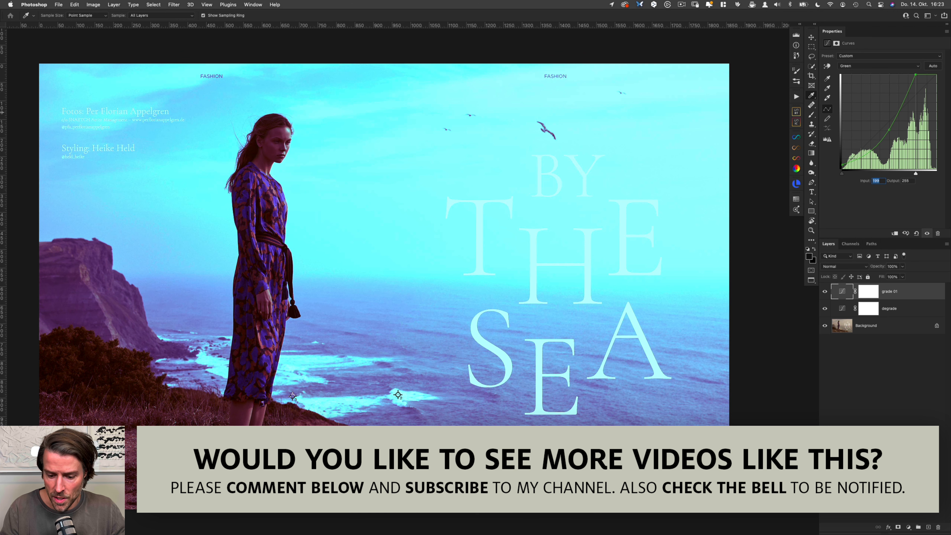
{"action": "type", "text": "255"}
{"action": "key", "text": "Tab"}
{"action": "type", "text": "199"}
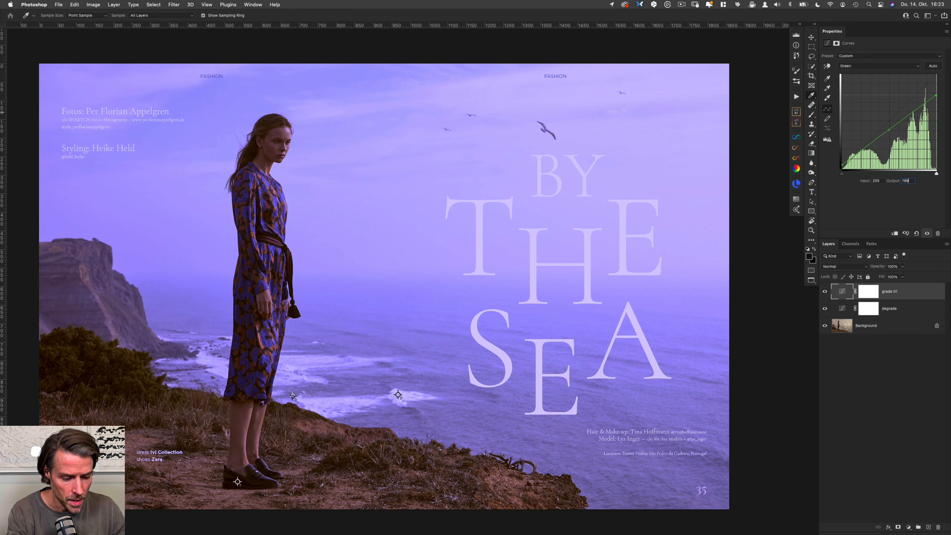
Step: Switch to the Blue channel and set the curve's black point to input 0, output 12
{"action": "key", "text": "alt+5"}
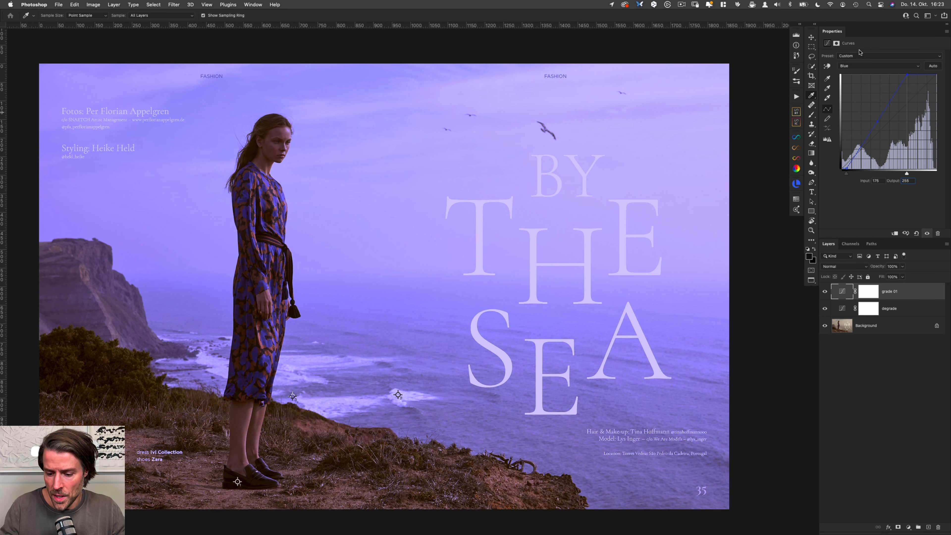
{"action": "key", "text": "ctrl+Tab"}
{"action": "type", "text": "0"}
{"action": "key", "text": "Tab"}
{"action": "type", "text": "12"}
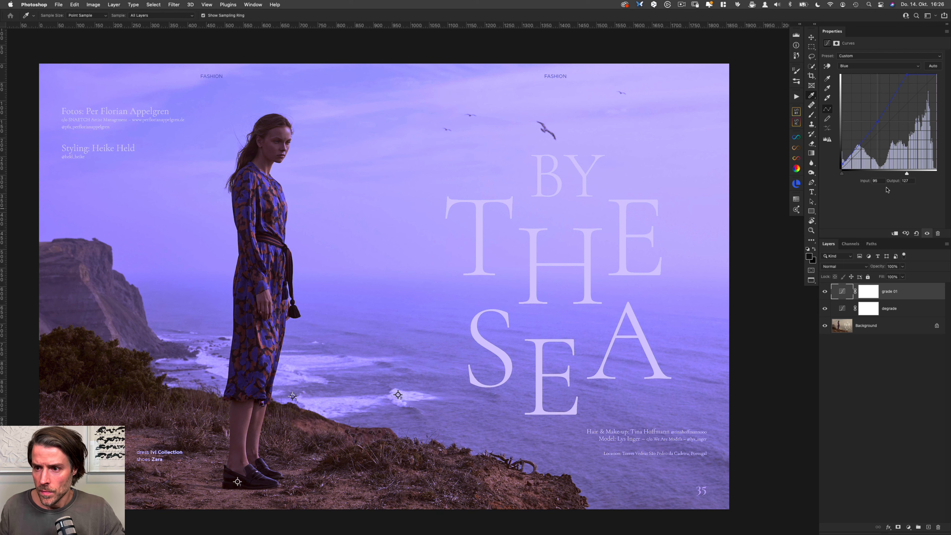
Step: Swap the Blue curve's midpoint values, setting input 127 and output 95
{"action": "double_click", "coordinate": [880, 182]}
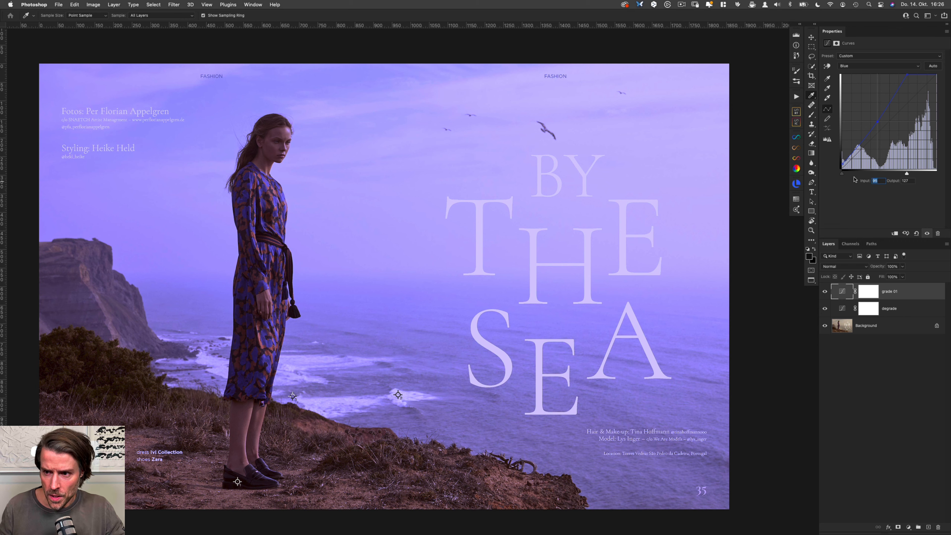
{"action": "type", "text": "12"}
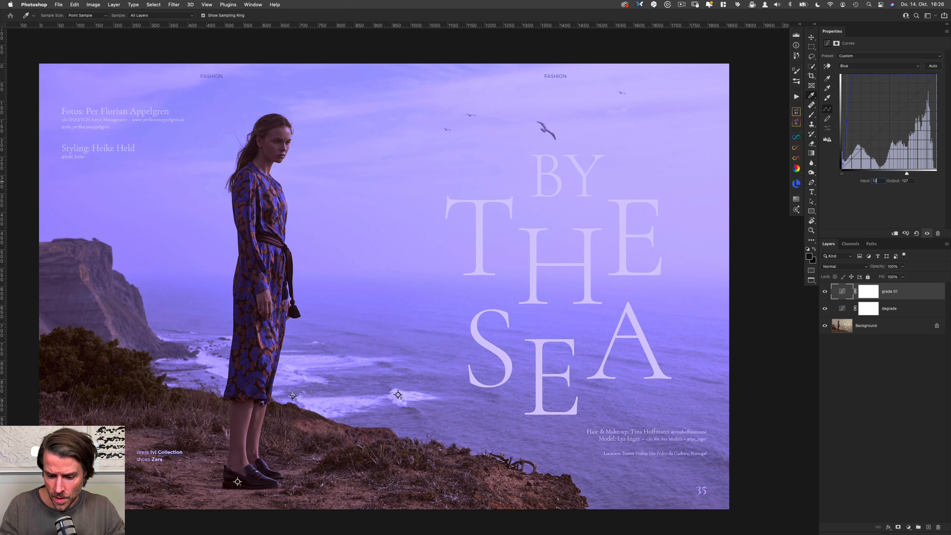
{"action": "type", "text": "7"}
{"action": "key", "text": "Tab"}
{"action": "type", "text": "95"}
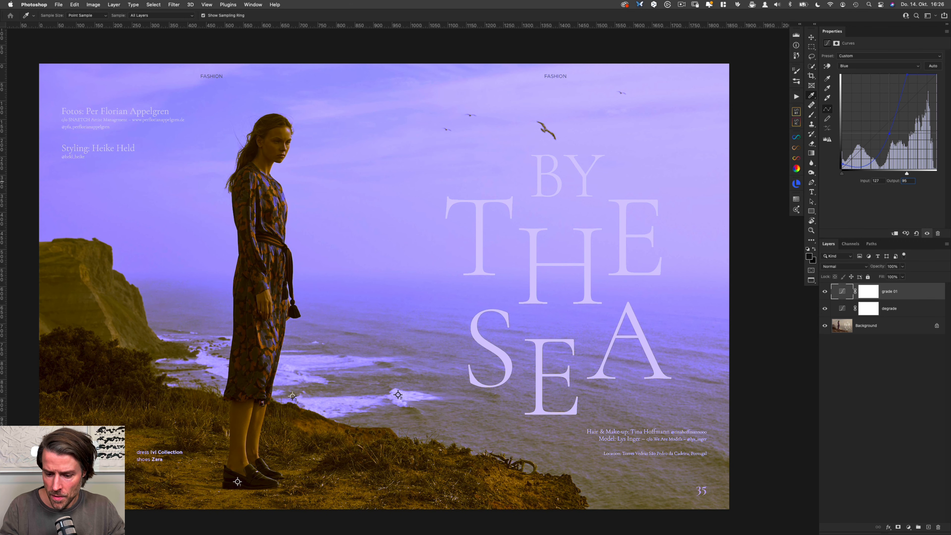
Step: Invert the Blue curve's white point by setting input 255 and output 175
{"action": "key", "text": "plus"}
{"action": "key", "text": "shift+Tab"}
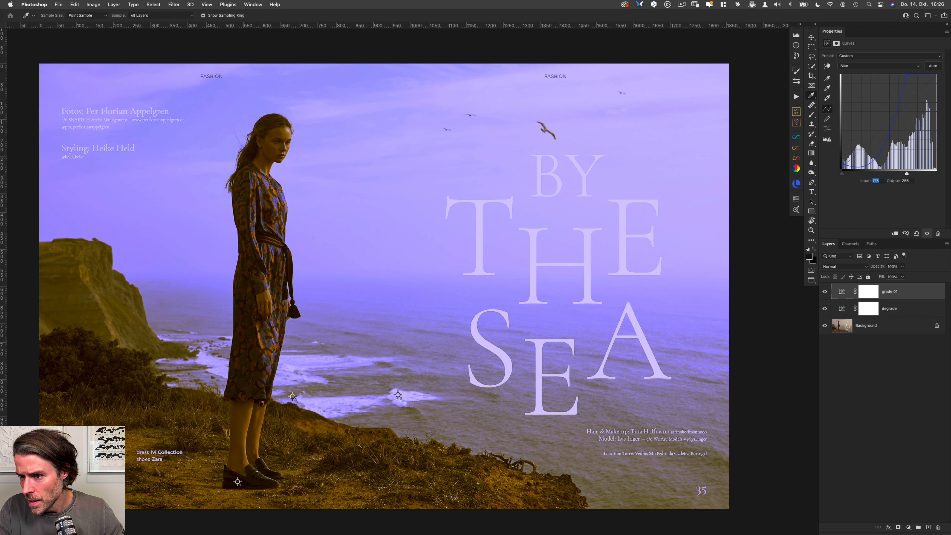
{"action": "type", "text": "255"}
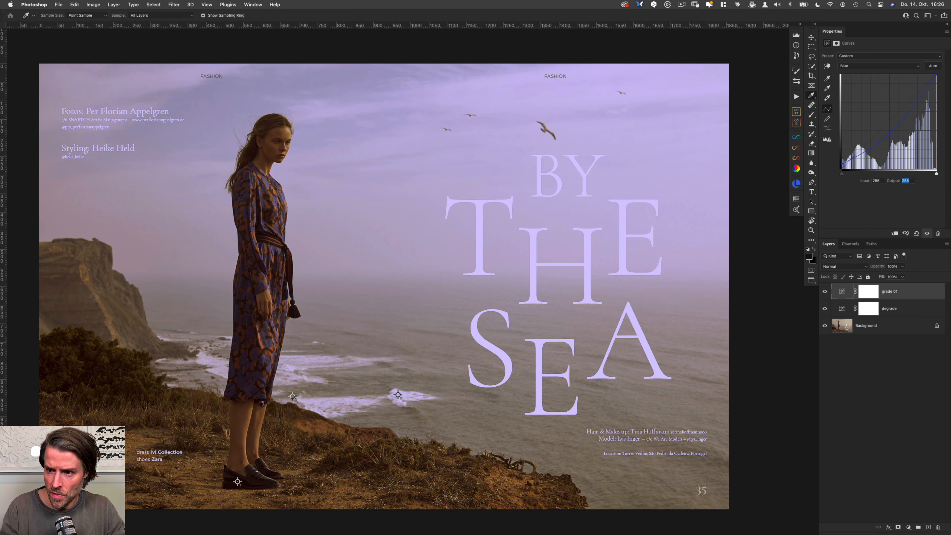
{"action": "key", "text": "Tab"}
{"action": "type", "text": "175"}
{"action": "key", "text": "shift+Tab"}
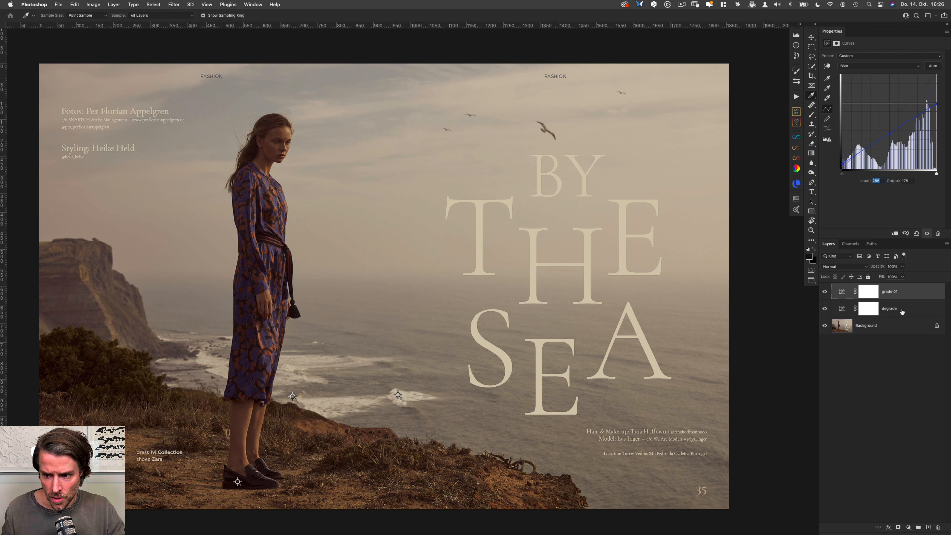
Step: Select the "grade 01" and "degrade" layers and toggle their visibility together to compare the rebuilt grade with the original
{"action": "left_click", "coordinate": [908, 310], "text": "shift"}
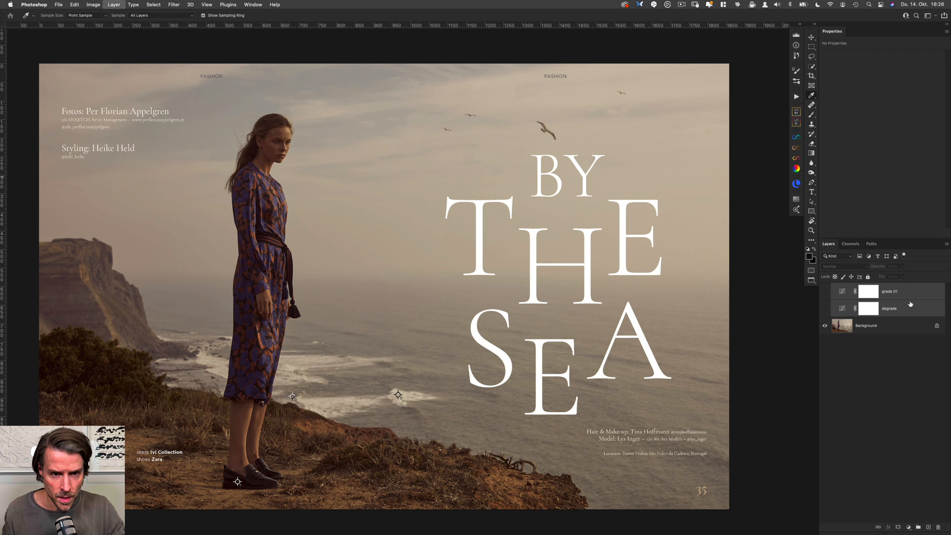
{"action": "key", "text": "super+comma"}
{"action": "key", "text": "super+comma"}
{"action": "key", "text": "super+comma"}
{"action": "key", "text": "super+comma"}
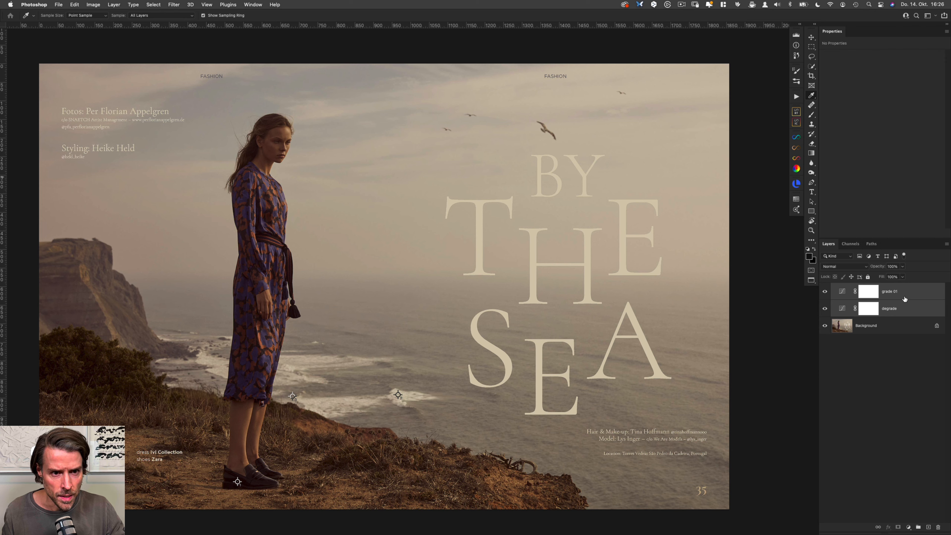
{"action": "key", "text": "super+comma"}
{"action": "key", "text": "super+comma"}
{"action": "key", "text": "super+comma"}
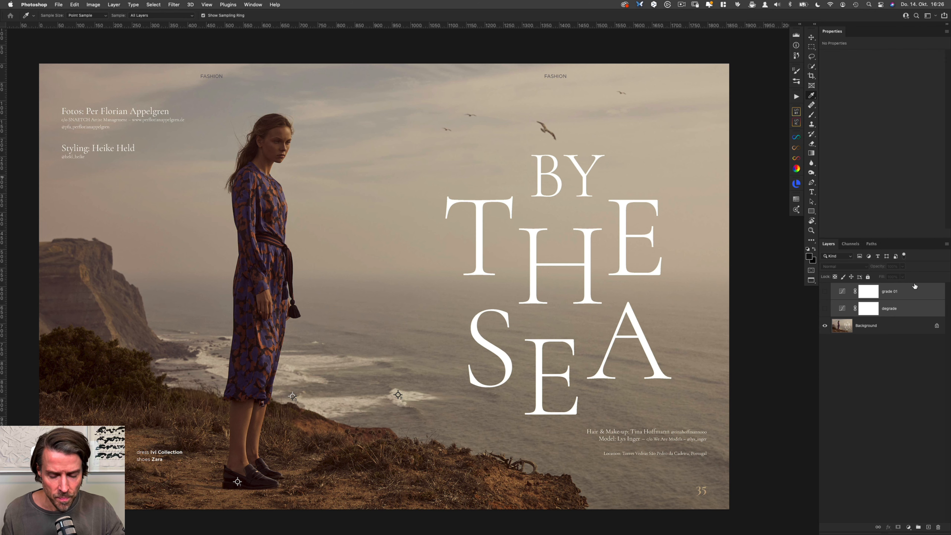
{"action": "key", "text": "super+comma"}
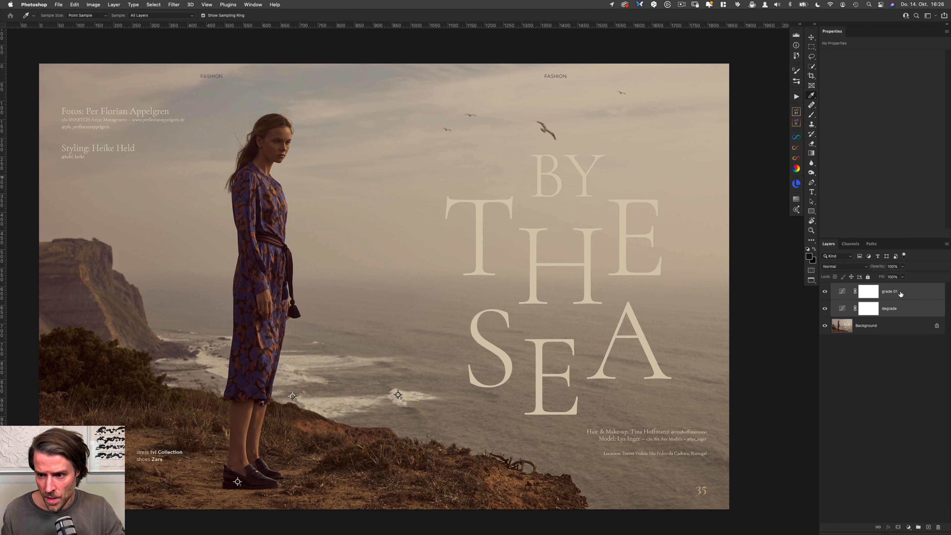
Step: Select only the "grade 01" layer and cycle the screen mode back to the side-by-side document windows
{"action": "left_click", "coordinate": [911, 296]}
{"action": "key", "text": "f"}
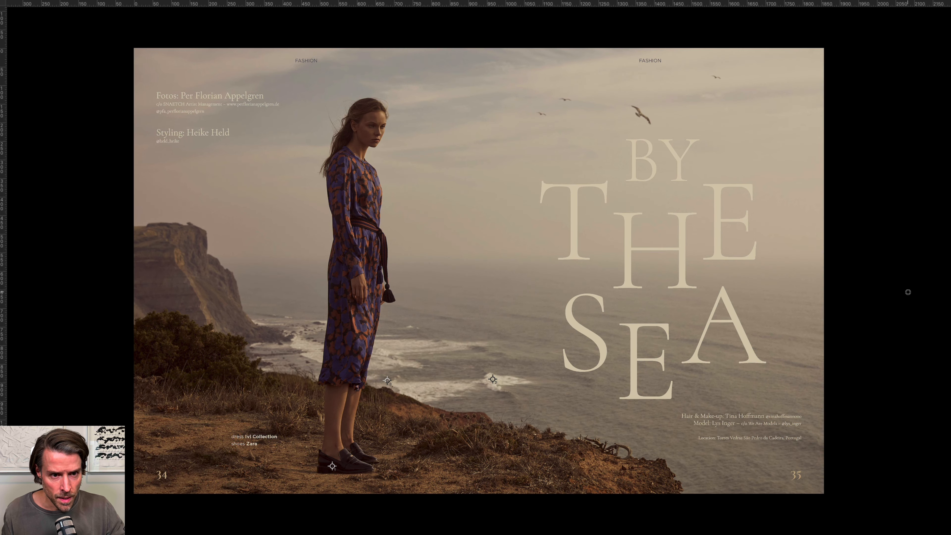
{"action": "key", "text": "f"}
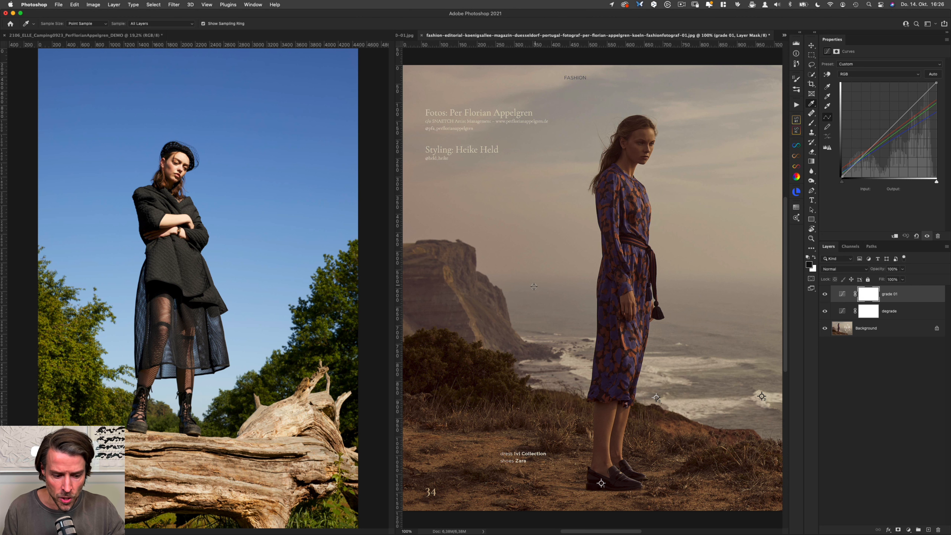
Step: Copy the "grade 01" layer from the seaside reference onto the camping photo and set its blend mode to Color
{"action": "key", "text": "v"}
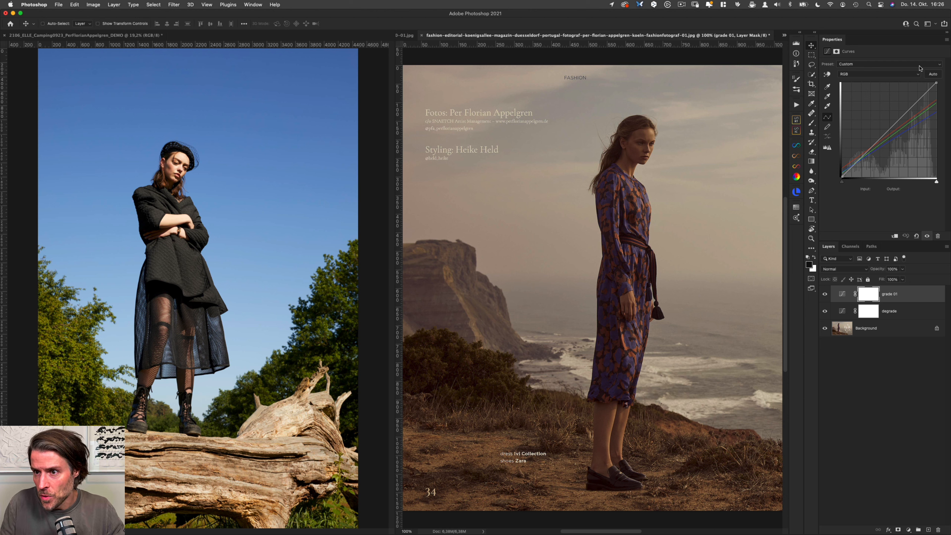
{"action": "left_click", "coordinate": [946, 39]}
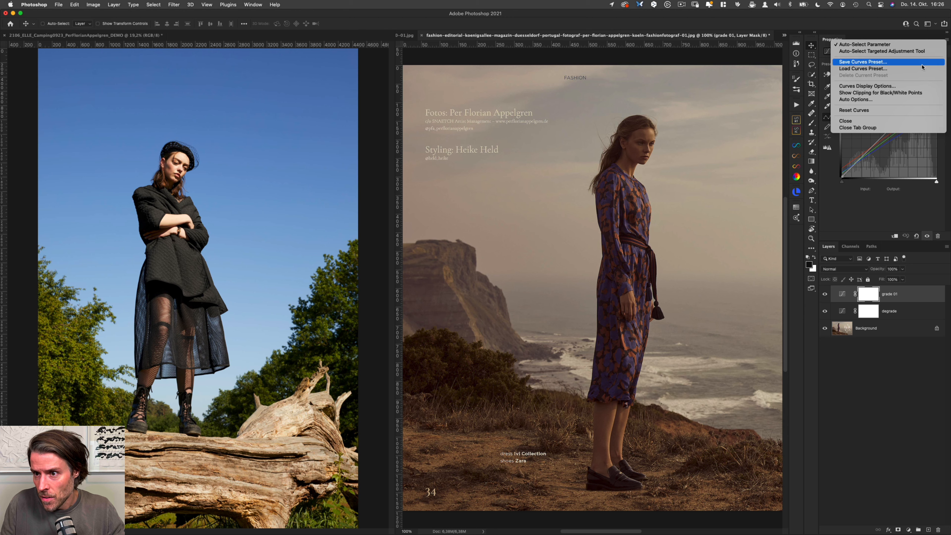
{"action": "left_click", "coordinate": [883, 216]}
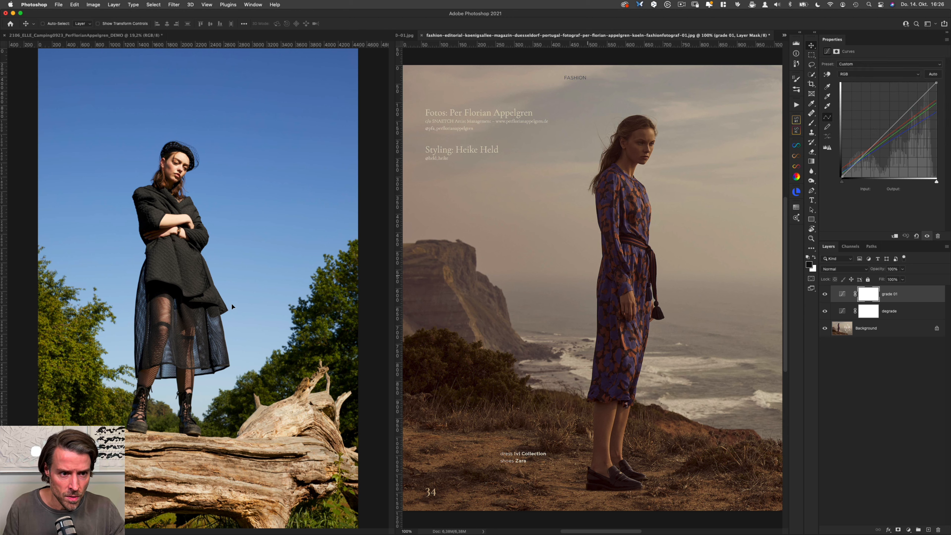
{"action": "left_click_drag", "start_coordinate": [231, 304], "coordinate": [234, 294]}
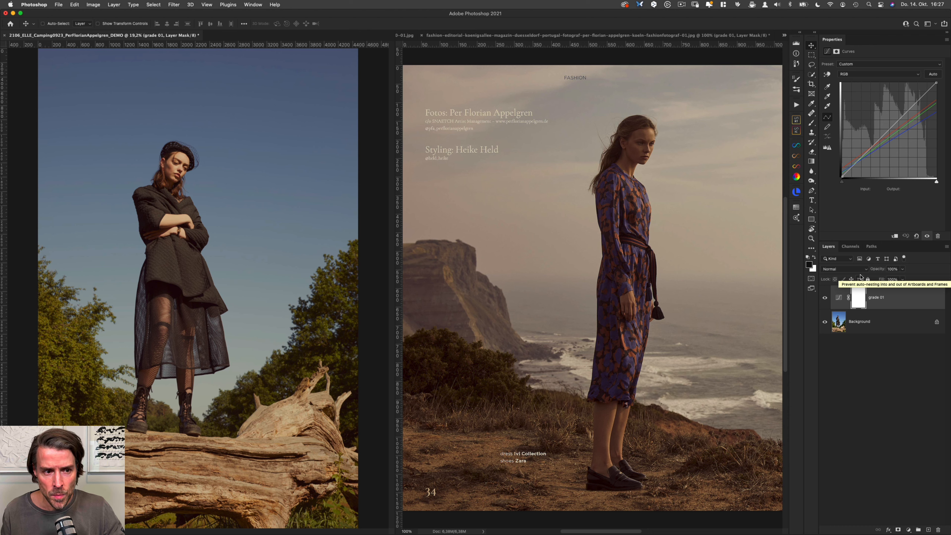
{"action": "left_click", "coordinate": [854, 269]}
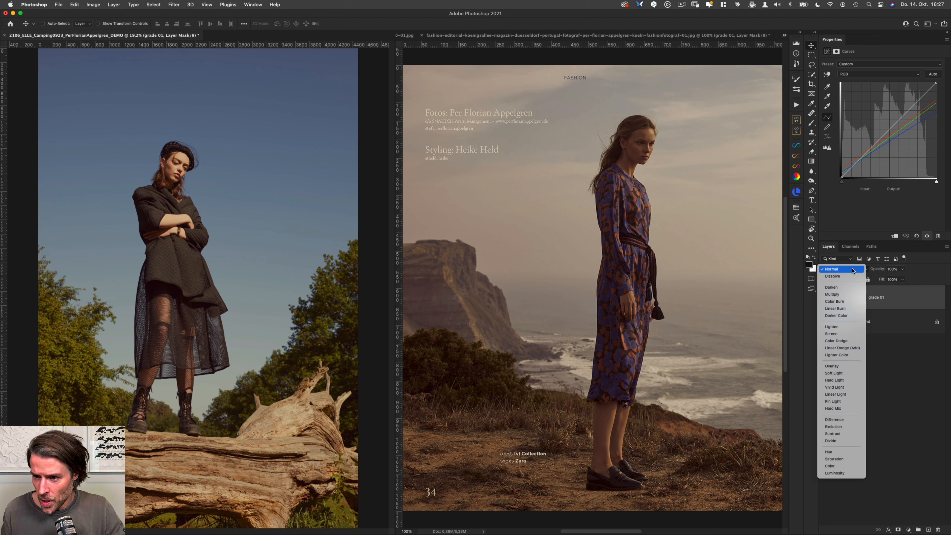
{"action": "left_click", "coordinate": [838, 466]}
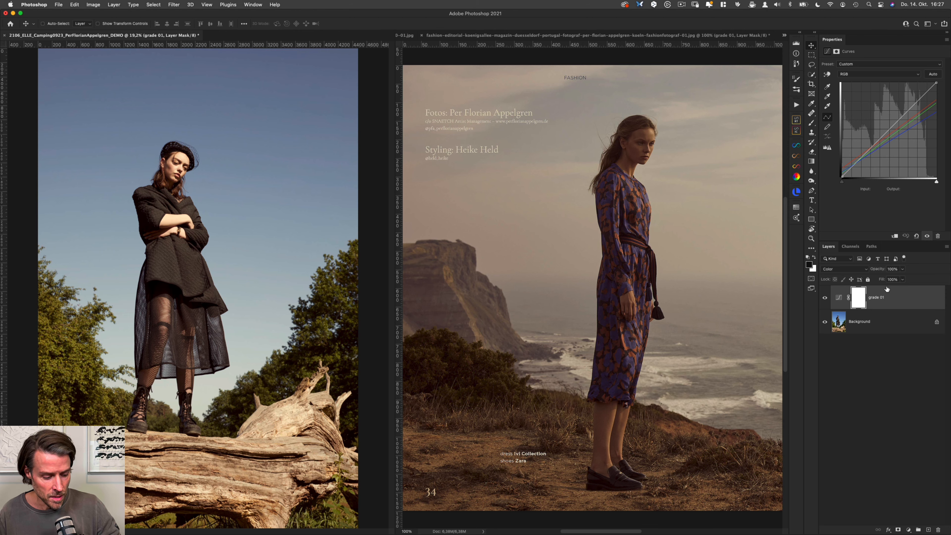
Step: Duplicate the "grade 01" layer in the camping photo, setting the copy to Normal blend mode at 75% opacity
{"action": "key", "text": "super+j"}
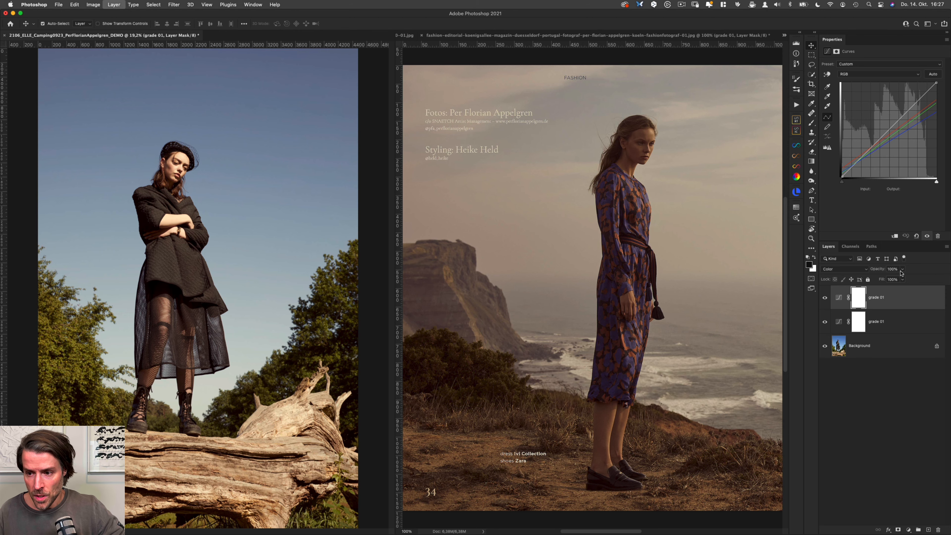
{"action": "left_click", "coordinate": [849, 269]}
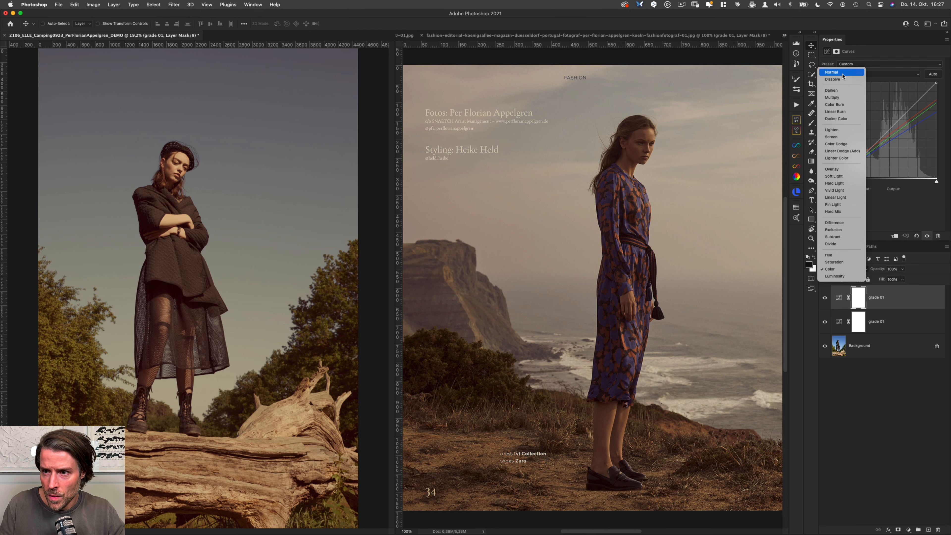
{"action": "left_click", "coordinate": [835, 72]}
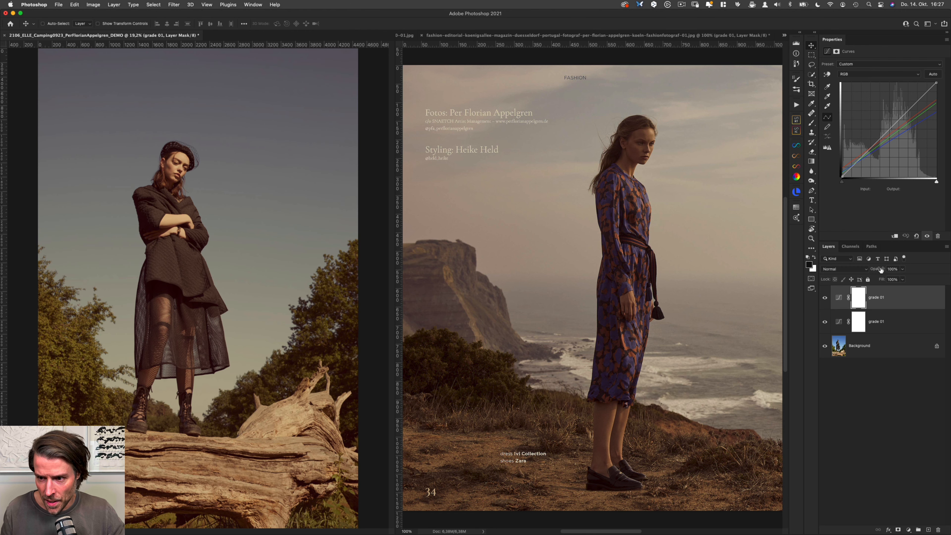
{"action": "left_click_drag", "start_coordinate": [880, 271], "coordinate": [870, 272]}
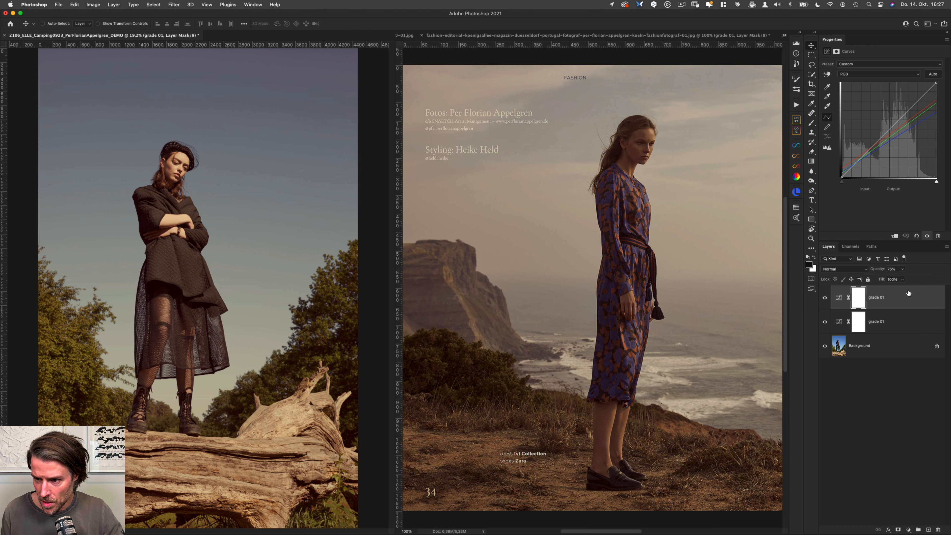
Step: Select both "grade 01" layers and toggle their visibility together to compare the camping photo before and after, then select the Background layer
{"action": "left_click", "coordinate": [894, 324], "text": "shift"}
{"action": "key", "text": "super+comma"}
{"action": "key", "text": "super+comma"}
{"action": "key", "text": "super+comma"}
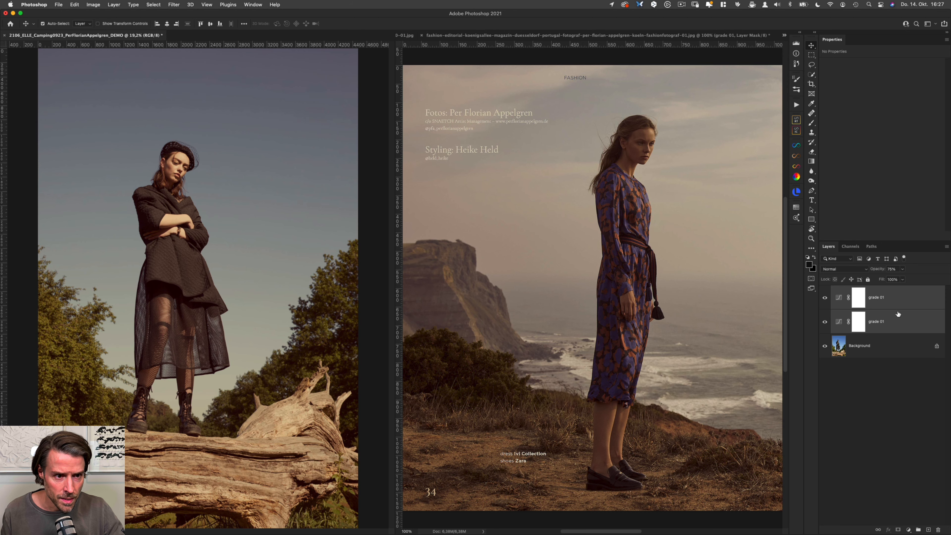
{"action": "key", "text": "super+comma"}
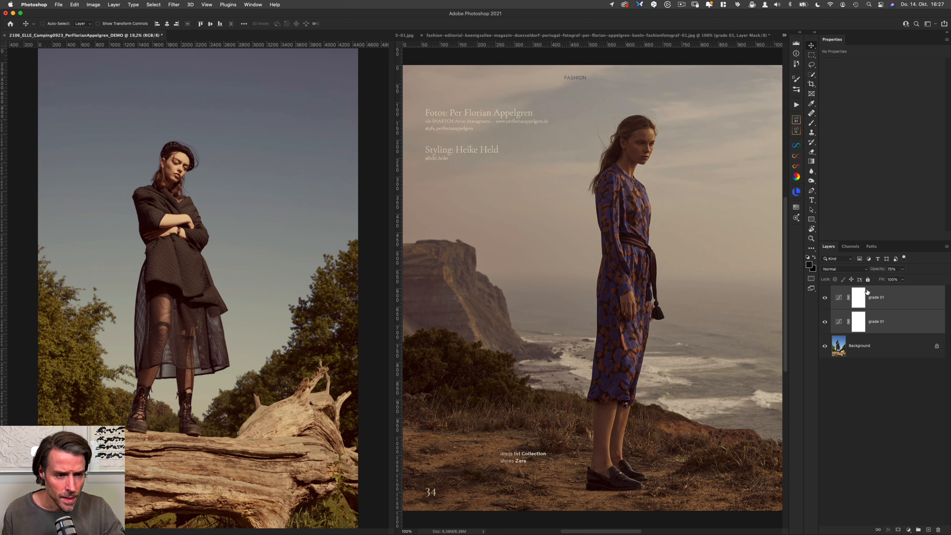
{"action": "left_click", "coordinate": [880, 350]}
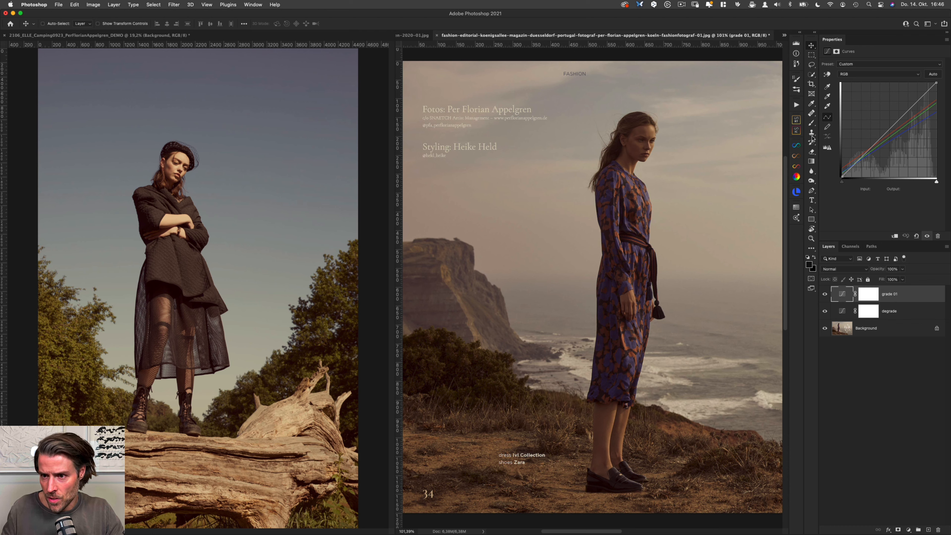
Step: Run the Help Layers action on the seaside reference and show only its Luminosity Check layer from the help group
{"action": "left_click", "coordinate": [796, 105]}
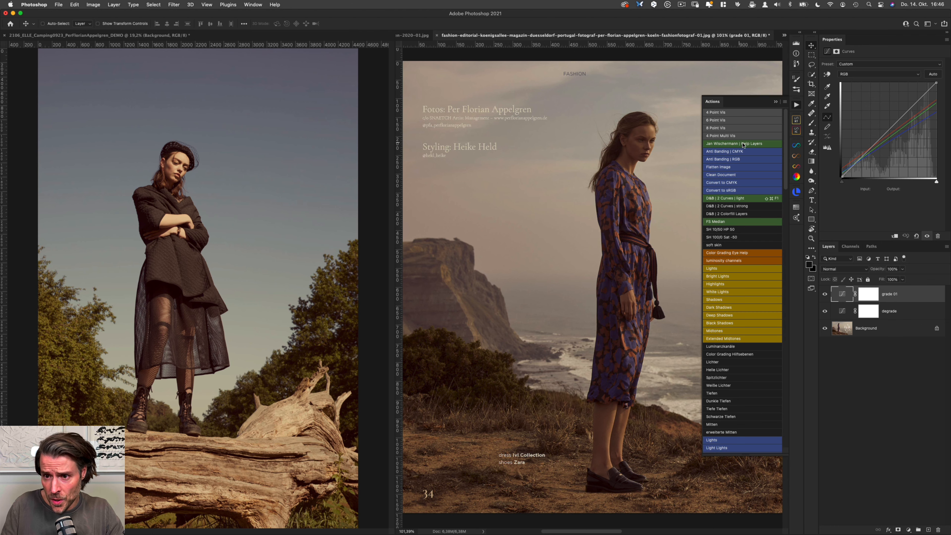
{"action": "left_click", "coordinate": [743, 145]}
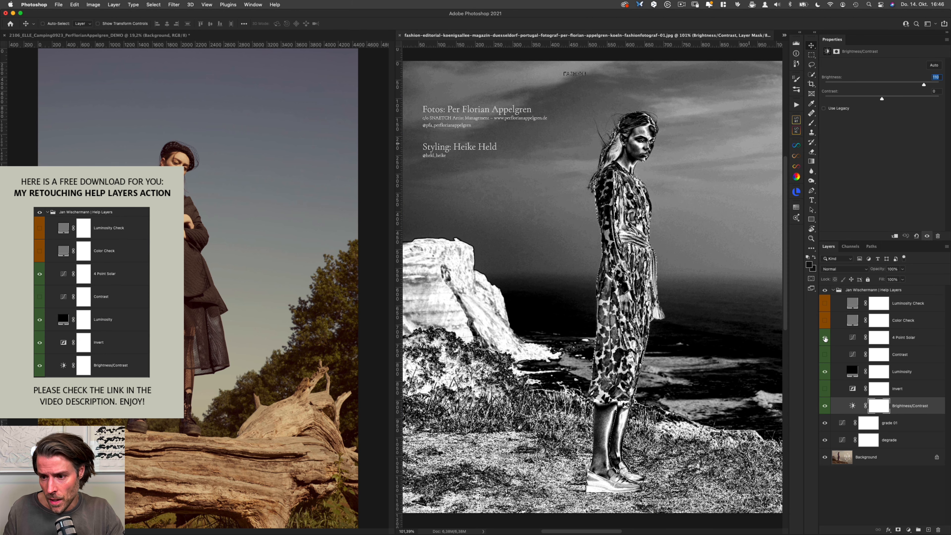
{"action": "left_click", "coordinate": [824, 337]}
{"action": "left_click", "coordinate": [824, 371]}
{"action": "left_click", "coordinate": [824, 408]}
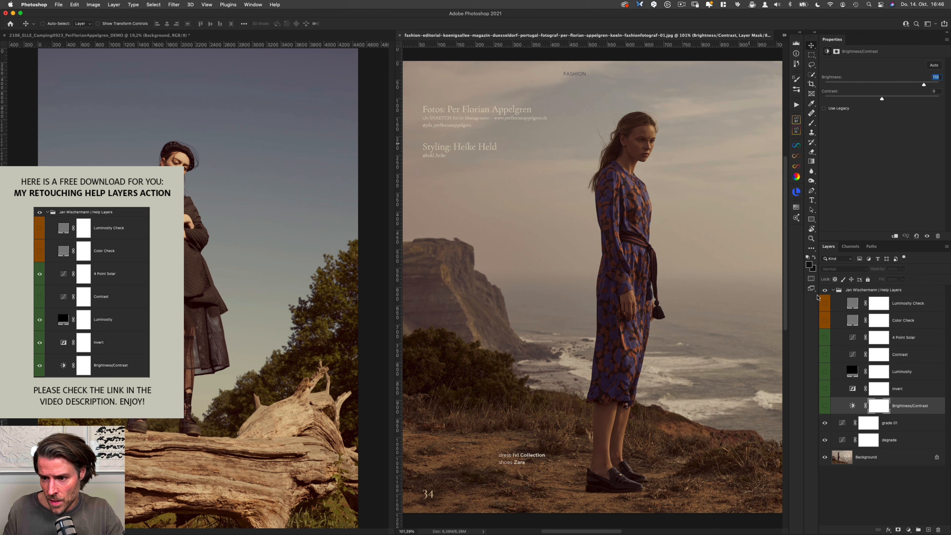
{"action": "left_click", "coordinate": [824, 305]}
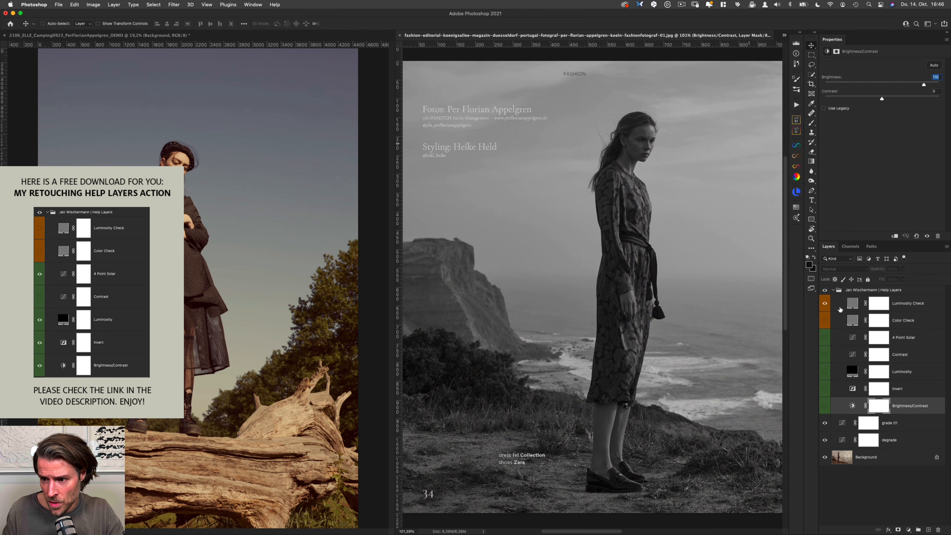
{"action": "left_click", "coordinate": [929, 306]}
Step: Run the Help Layers action above the upper "grade 01" layer in the camping photo and hide its 4 Point Solar, Luminosity and Brightness/Contrast layers
{"action": "left_click", "coordinate": [378, 144]}
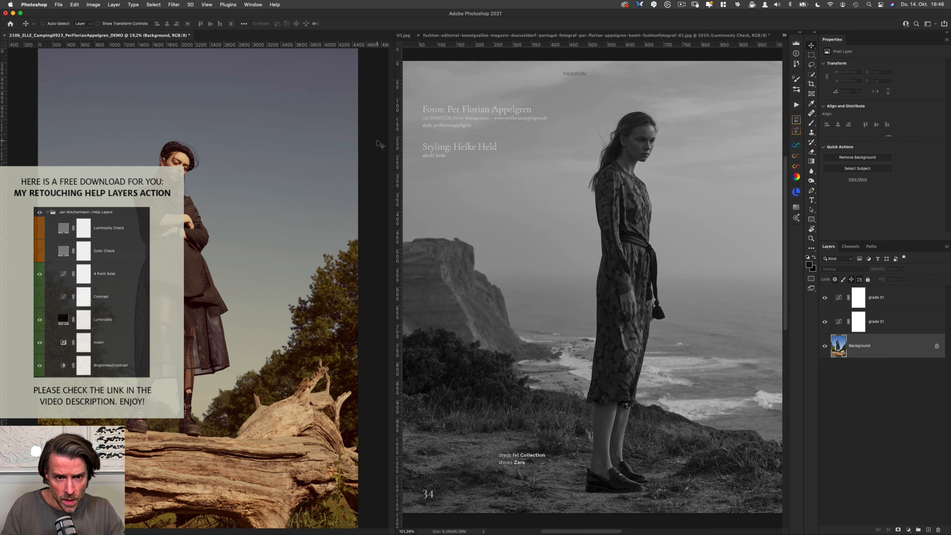
{"action": "left_click", "coordinate": [885, 297]}
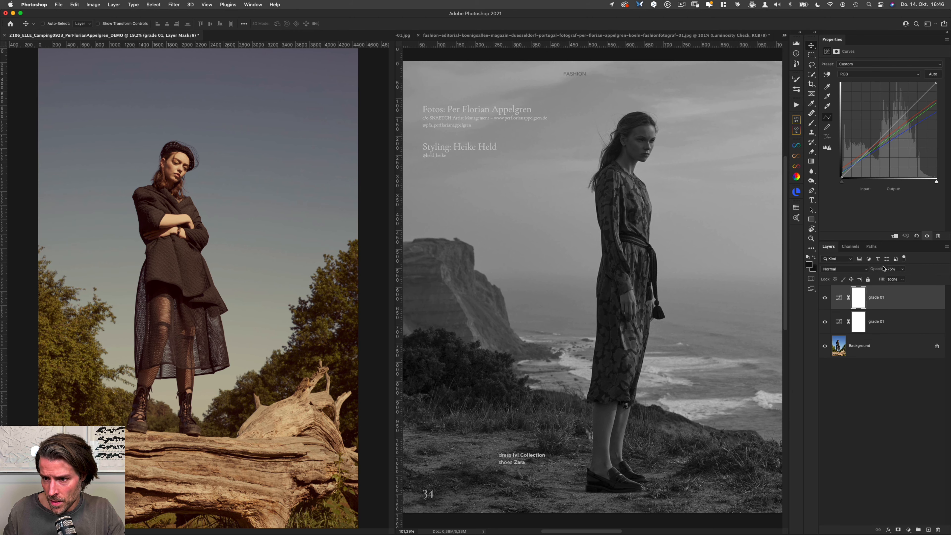
{"action": "left_click", "coordinate": [795, 130]}
{"action": "left_click", "coordinate": [745, 144]}
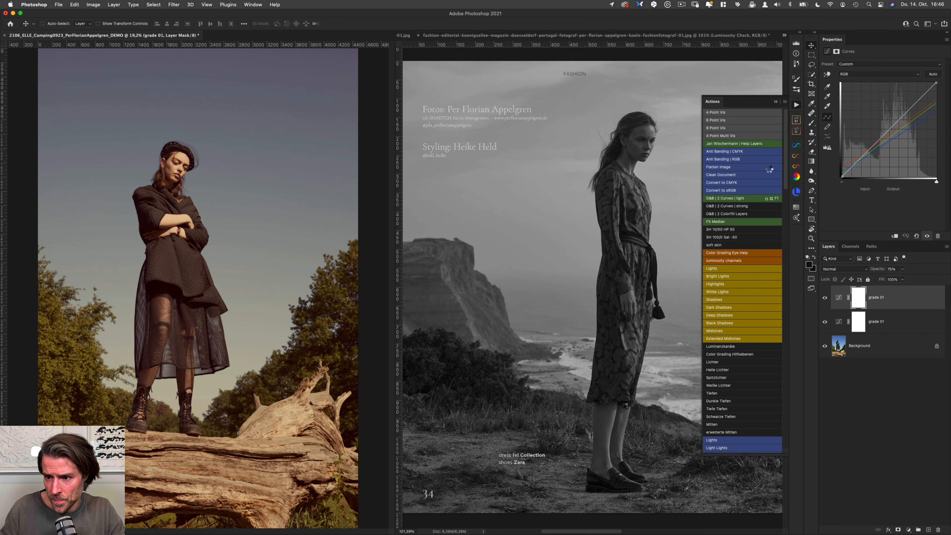
{"action": "left_click", "coordinate": [824, 354]}
{"action": "left_click", "coordinate": [824, 402]}
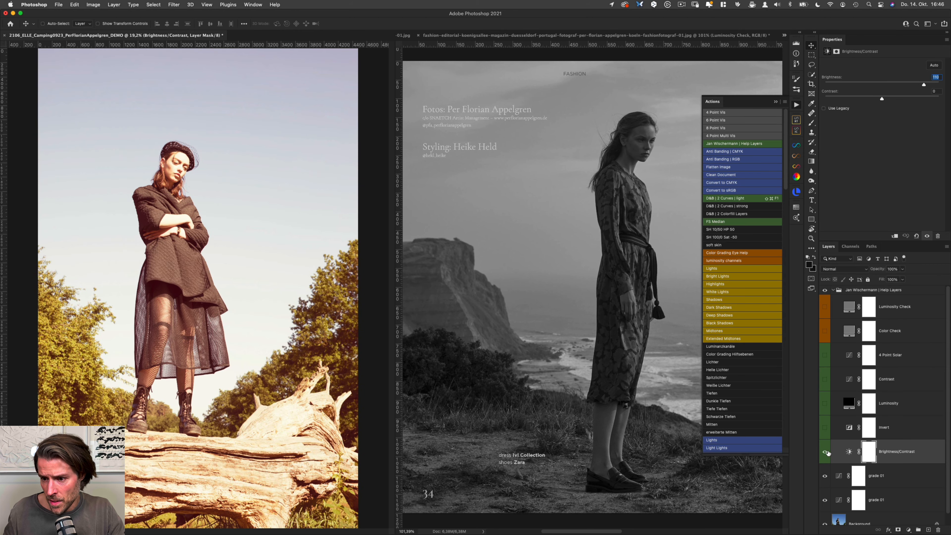
{"action": "left_click", "coordinate": [825, 451]}
Step: Show and select the Luminosity Check layer in the camping photo
{"action": "left_click", "coordinate": [856, 332]}
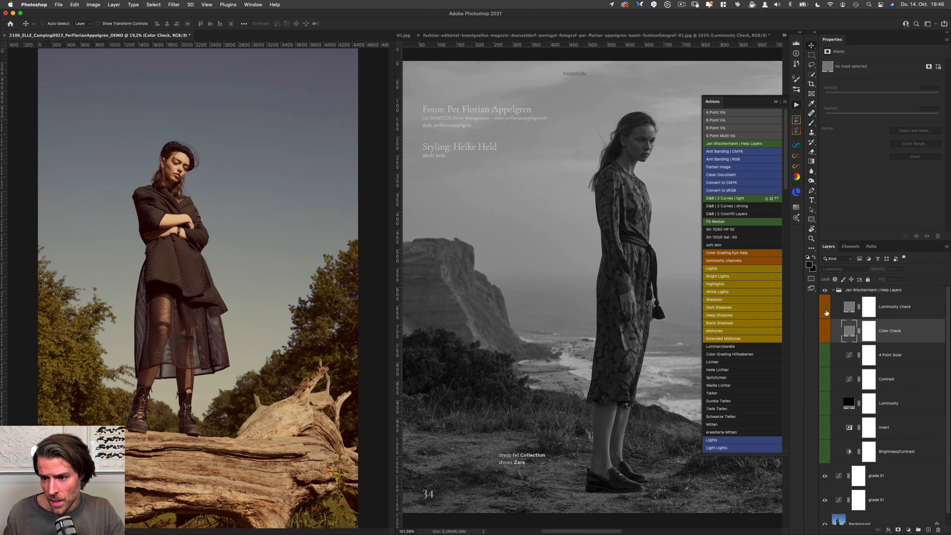
{"action": "left_click", "coordinate": [825, 306]}
{"action": "left_click", "coordinate": [852, 311]}
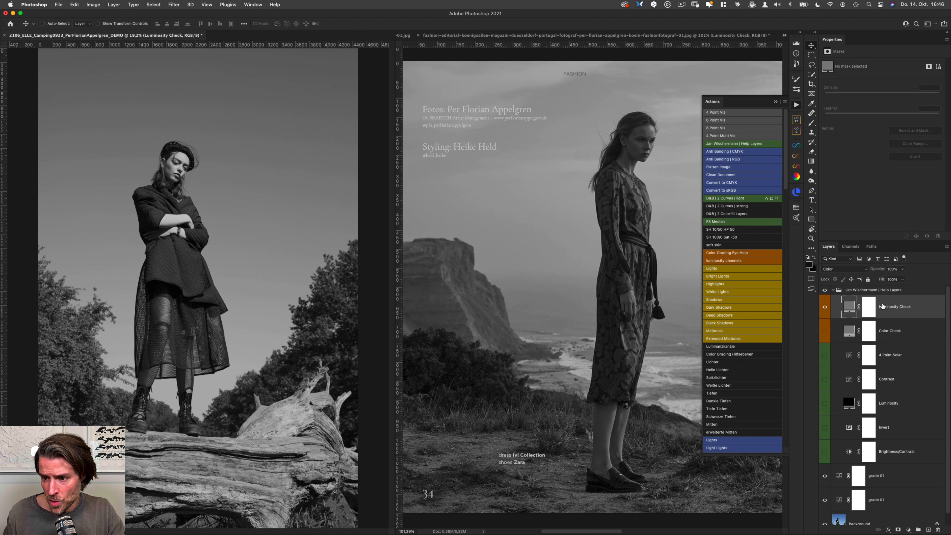
Step: Preview the camping photo through the Color Check layer, then return to the Luminosity Check view and collapse the actions list
{"action": "left_click", "coordinate": [852, 331]}
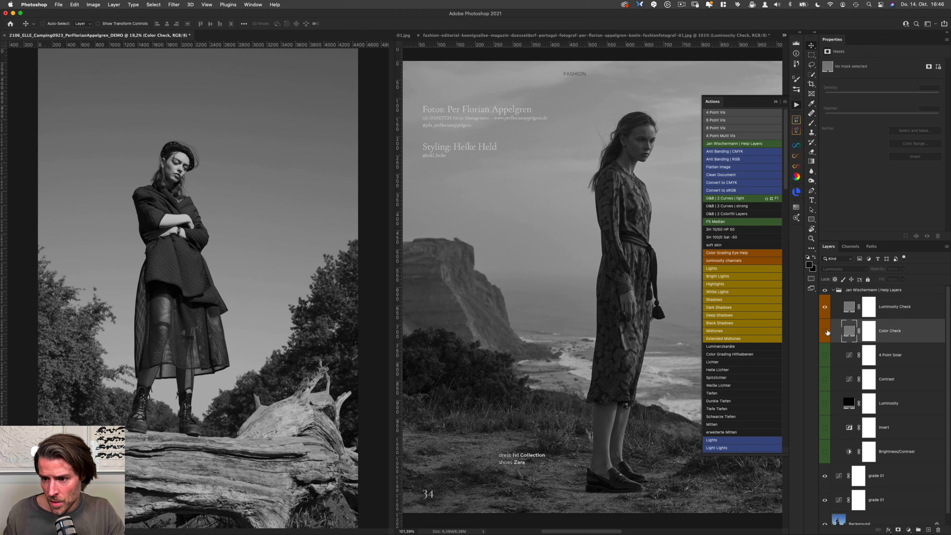
{"action": "left_click", "coordinate": [824, 331]}
{"action": "left_click", "coordinate": [825, 307]}
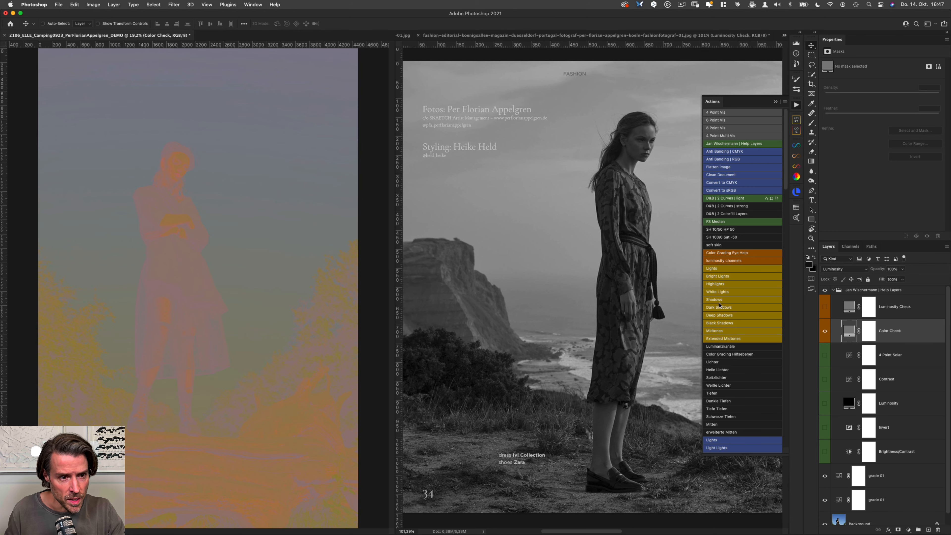
{"action": "left_click", "coordinate": [824, 331]}
{"action": "left_click", "coordinate": [824, 307]}
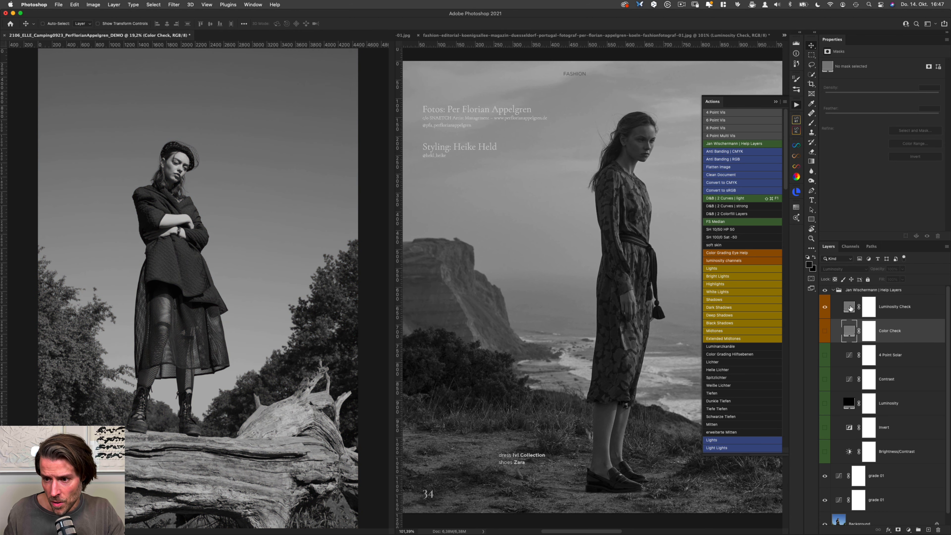
{"action": "left_click", "coordinate": [842, 308]}
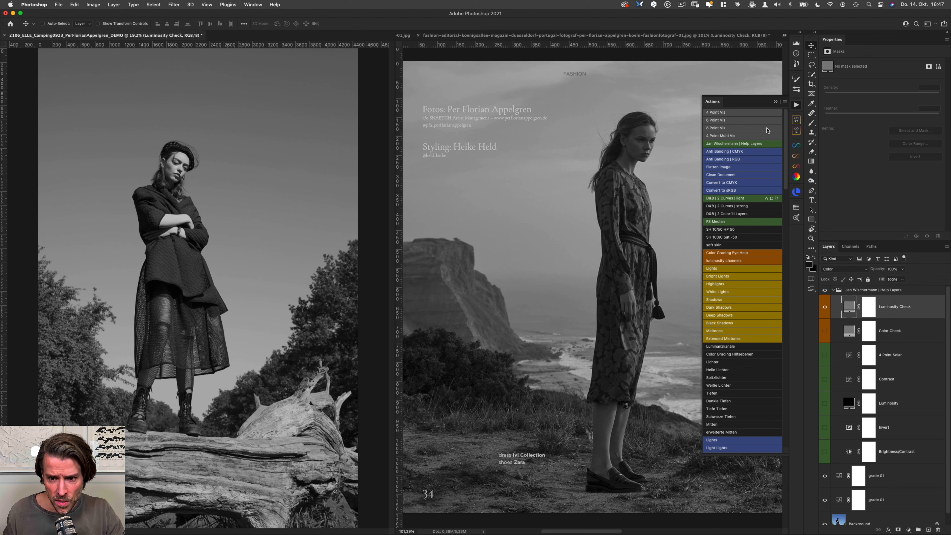
{"action": "left_click", "coordinate": [774, 101]}
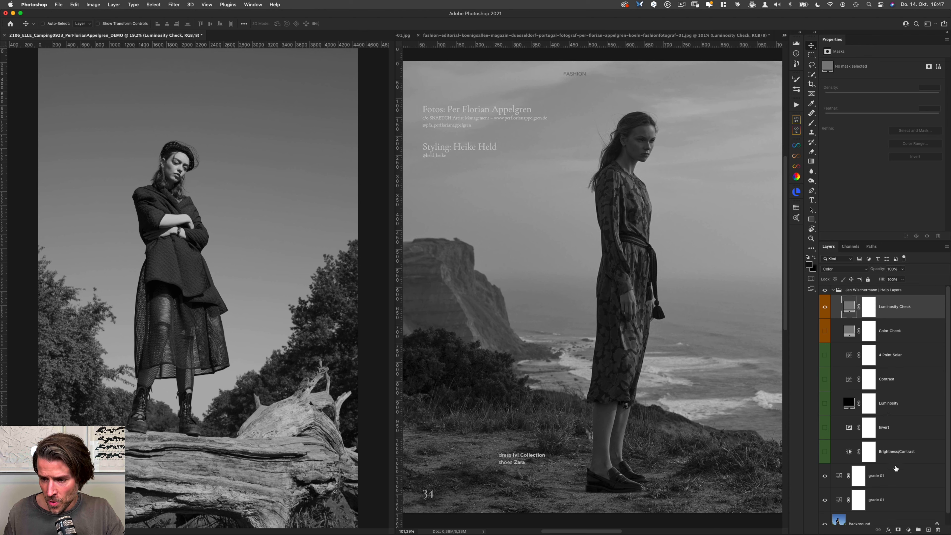
Step: Add a Curves adjustment layer directly above the upper "grade 01" layer in the camping photo and adjust a shadow point on its RGB curve
{"action": "left_click", "coordinate": [898, 478]}
{"action": "left_click", "coordinate": [908, 530]}
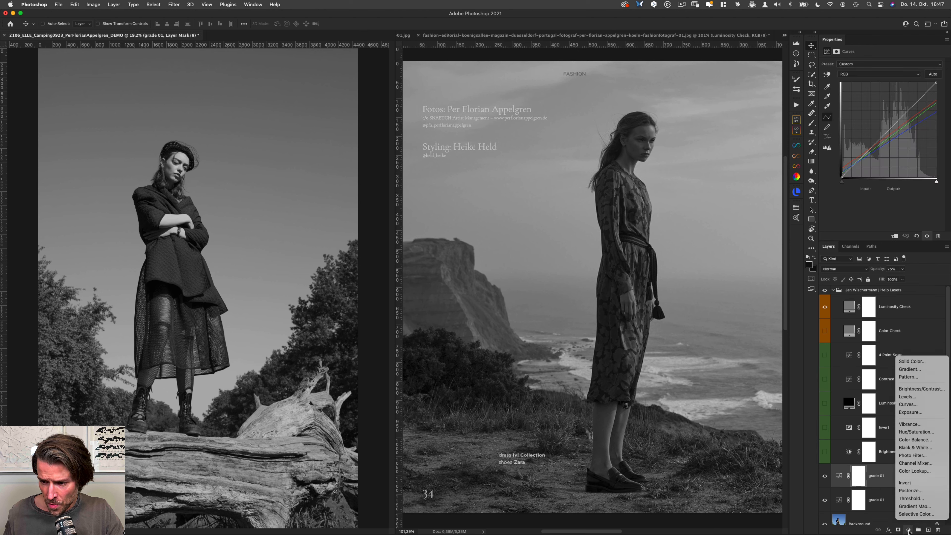
{"action": "left_click", "coordinate": [912, 404]}
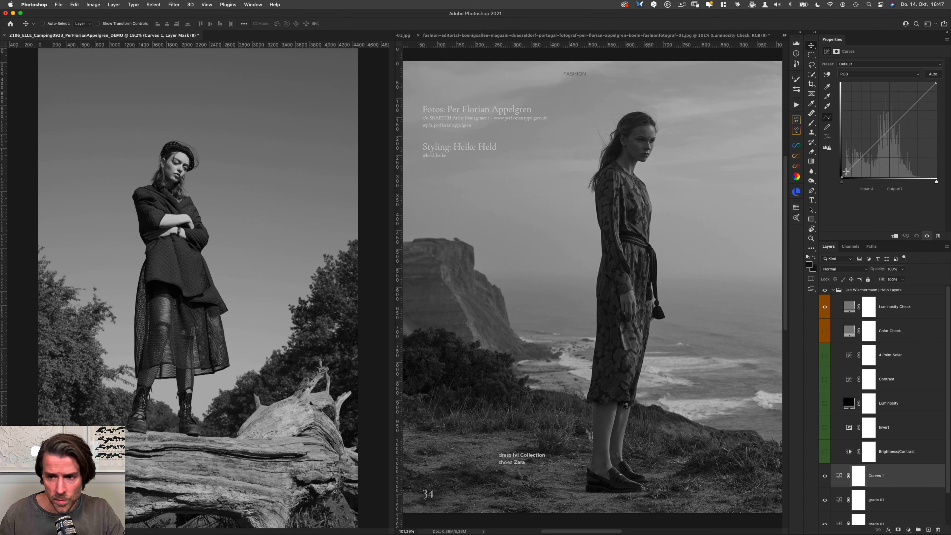
{"action": "left_click", "coordinate": [845, 171]}
{"action": "left_click_drag", "start_coordinate": [855, 159], "coordinate": [855, 161]}
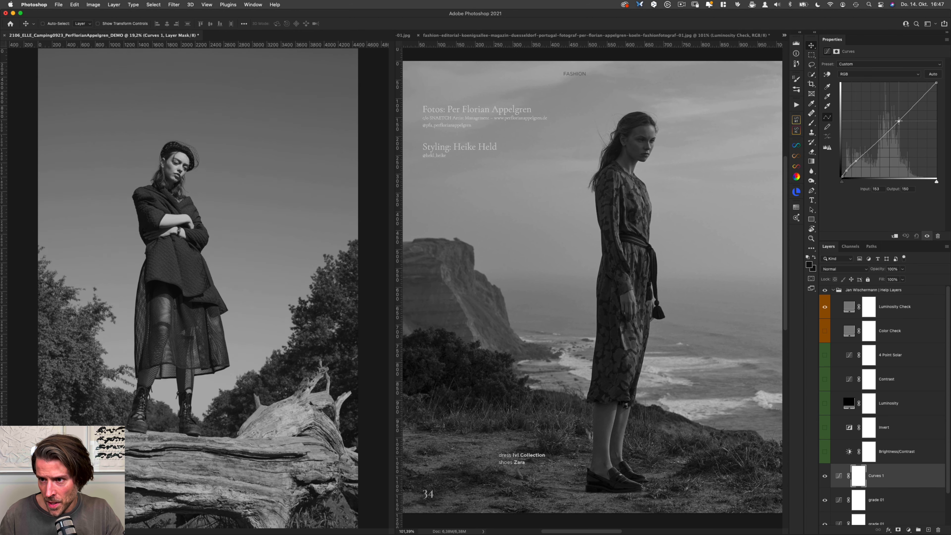
Step: Fine-tune the upper point on the Curves 1 RGB curve, lower the white point to output 248, and compare the layer's before and after
{"action": "left_click", "coordinate": [898, 119]}
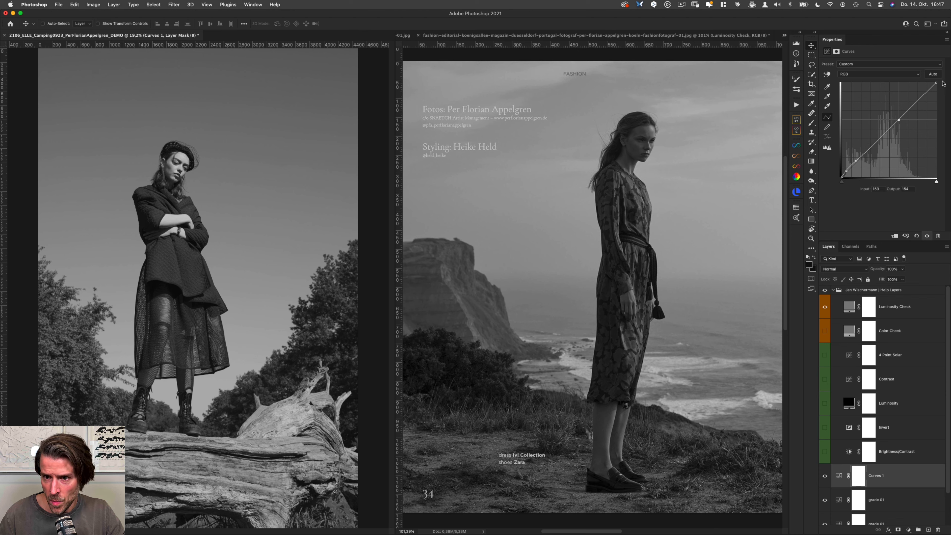
{"action": "left_click_drag", "start_coordinate": [936, 84], "coordinate": [937, 86]}
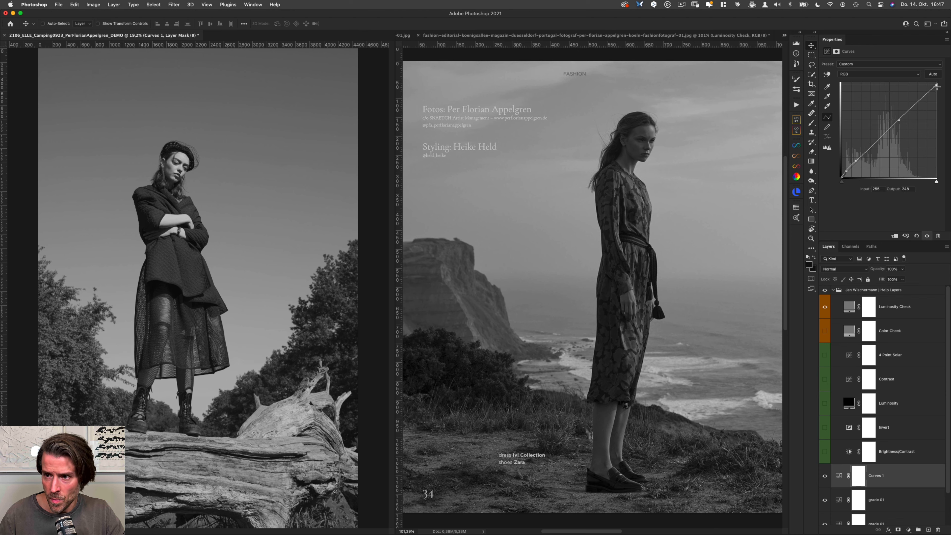
{"action": "left_click", "coordinate": [899, 119]}
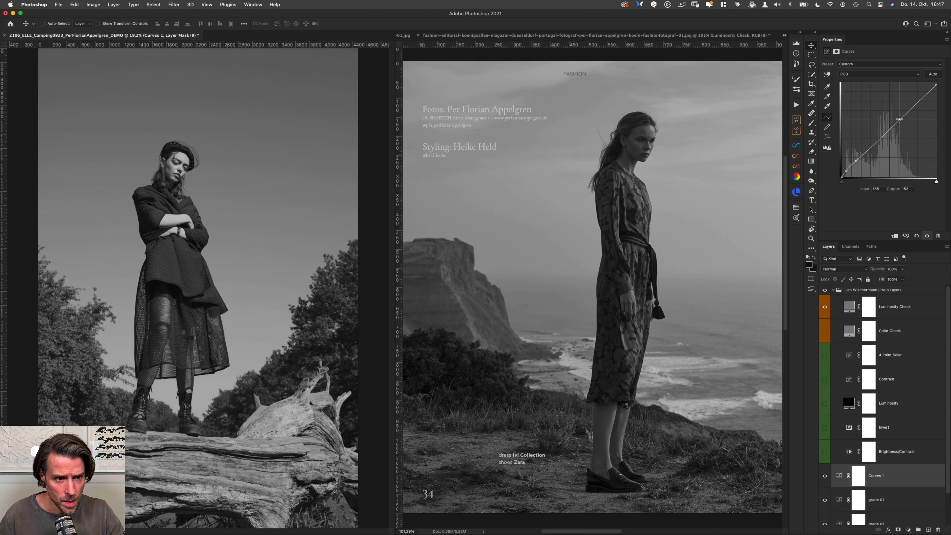
{"action": "key", "text": "super+comma"}
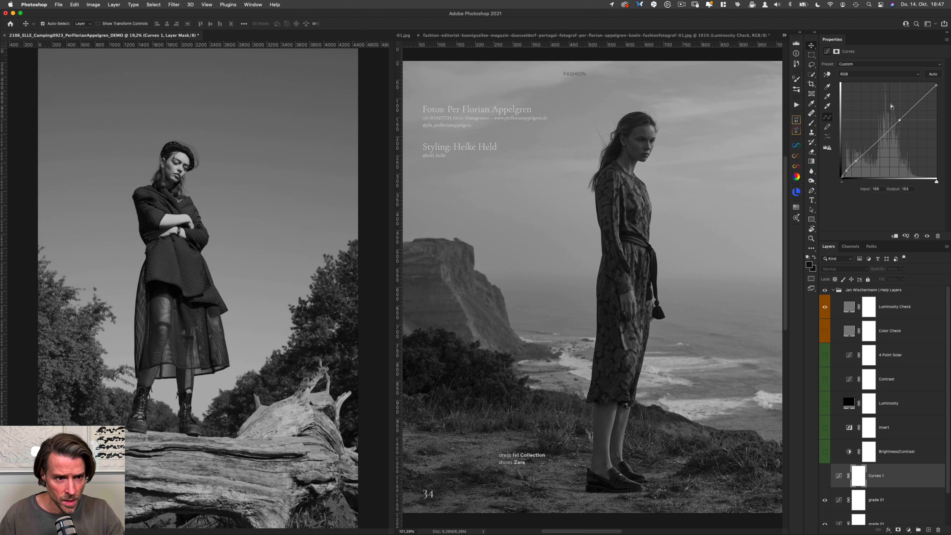
{"action": "key", "text": "super+comma"}
{"action": "key", "text": "super+comma"}
{"action": "key", "text": "super+comma"}
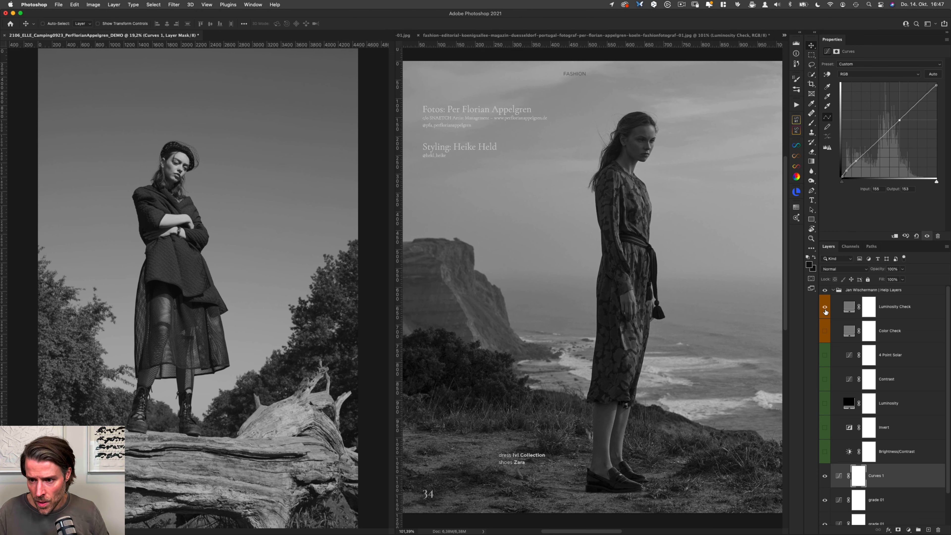
Step: Switch both the camping photo and the reference from the Luminosity Check view to the Color Check view to compare their colours
{"action": "left_click", "coordinate": [824, 306]}
{"action": "left_click", "coordinate": [825, 330]}
{"action": "left_click", "coordinate": [699, 57]}
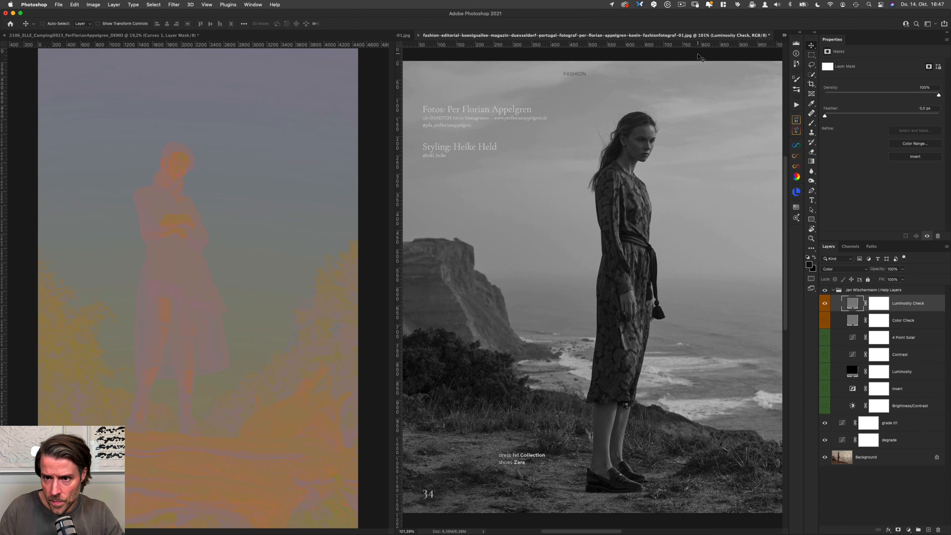
{"action": "left_click", "coordinate": [824, 303]}
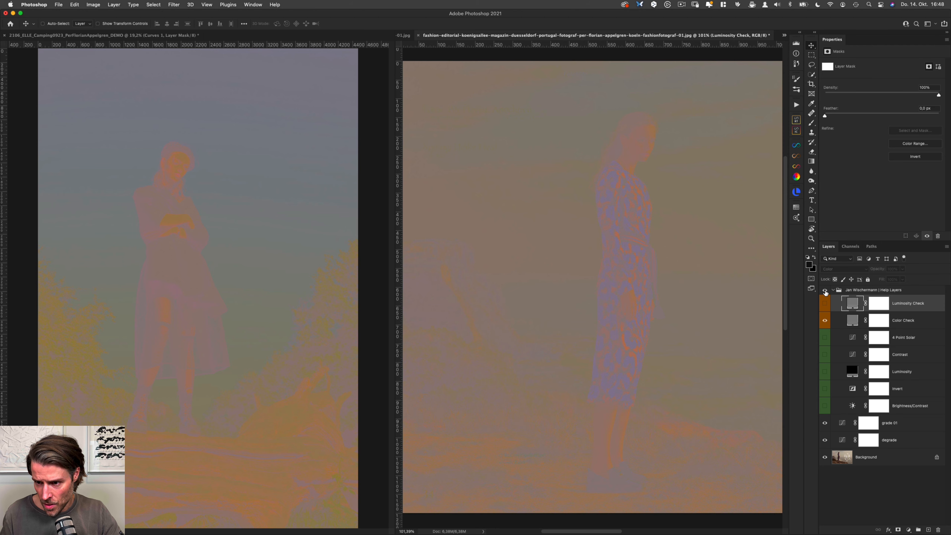
Step: Hide the Help Layers group in both the reference and the camping photo, and collapse the group in the camping photo
{"action": "left_click", "coordinate": [825, 292]}
{"action": "left_click", "coordinate": [143, 36]}
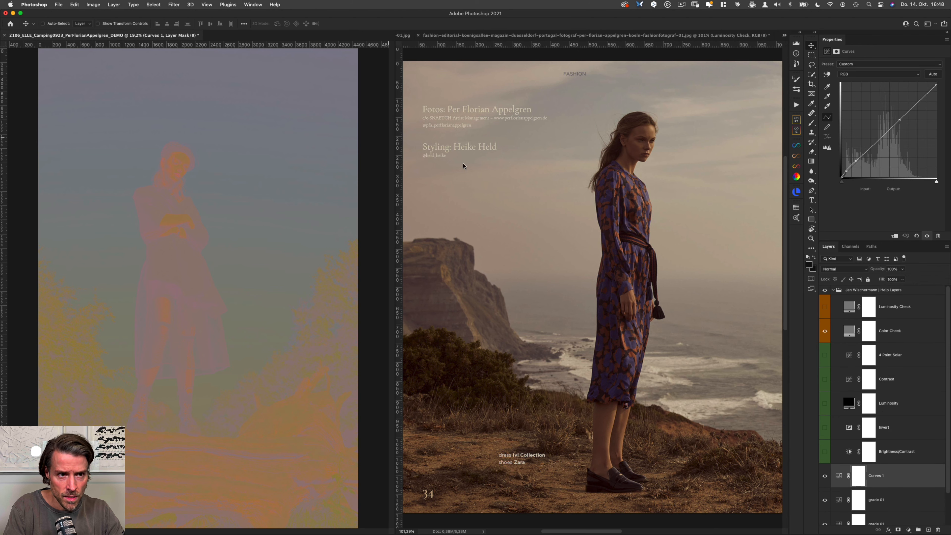
{"action": "left_click", "coordinate": [825, 291]}
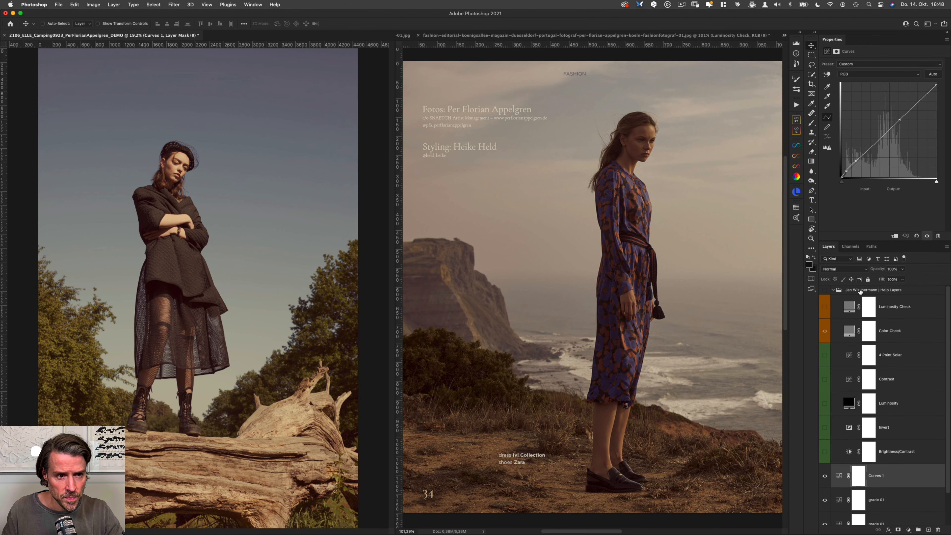
{"action": "left_click", "coordinate": [833, 291]}
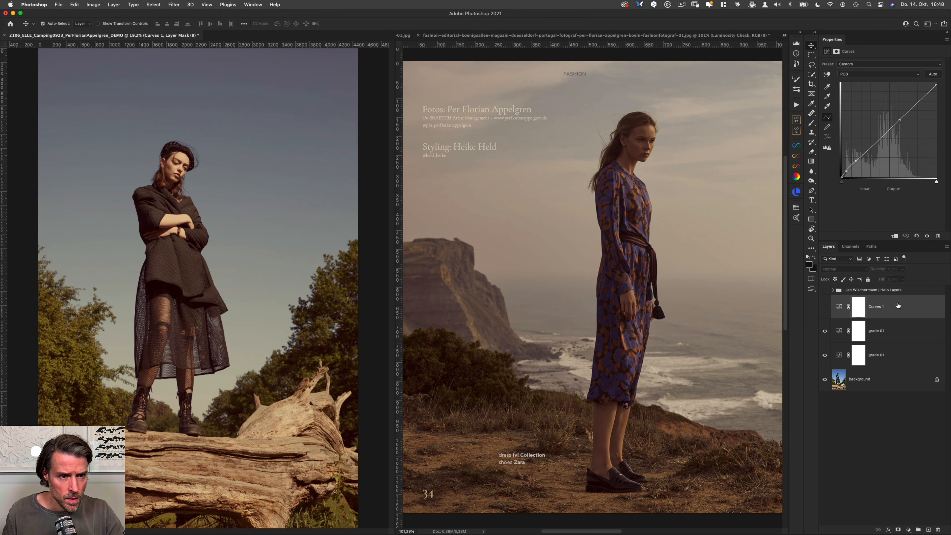
Step: Compare the camping photo in full colour with and without the Curves 1 adjustment, leaving it visible
{"action": "key", "text": "super+comma"}
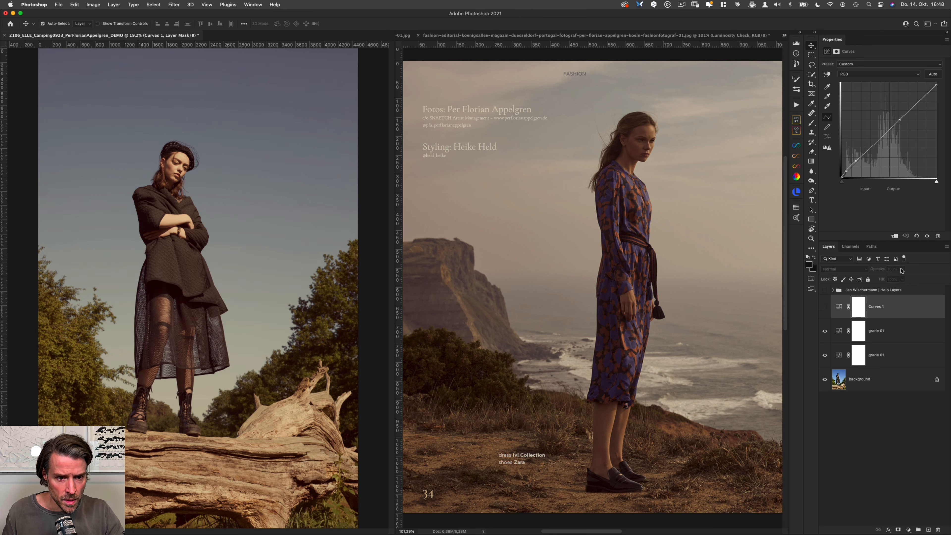
{"action": "key", "text": "super+comma"}
{"action": "key", "text": "super+comma"}
{"action": "key", "text": "super+comma"}
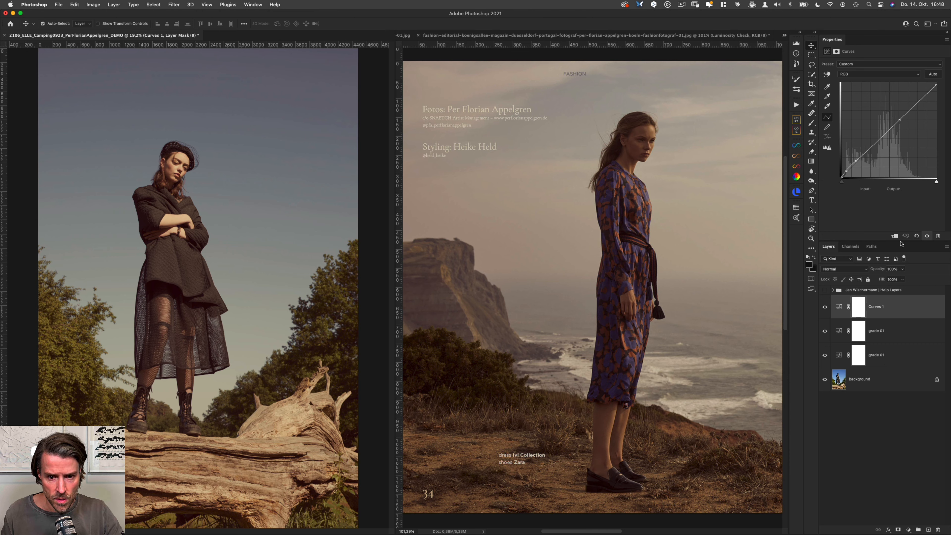
{"action": "key", "text": "super+comma"}
{"action": "key", "text": "super+comma"}
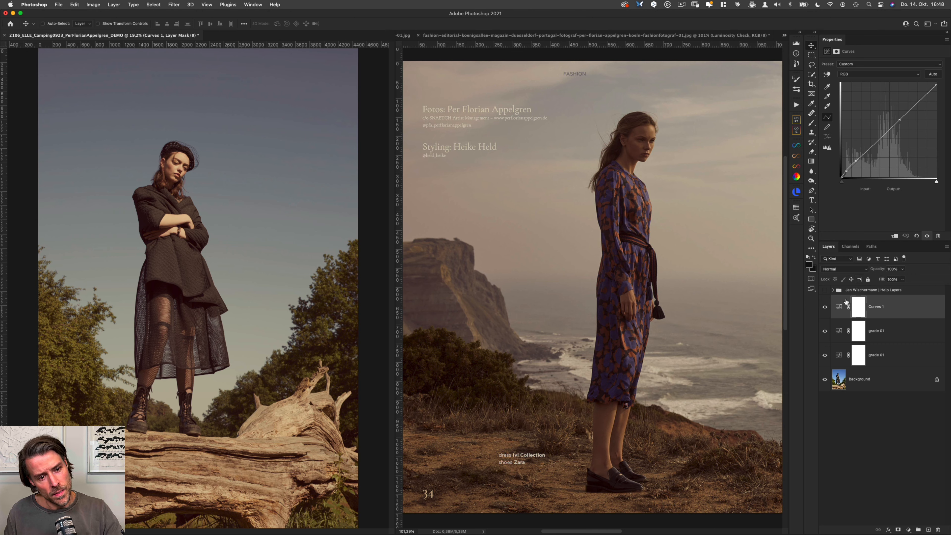
Step: Duplicate the camping photo's Background layer and apply Shadows/Highlights to the copy with shadows amount 0% and highlights amount 11%
{"action": "left_click", "coordinate": [879, 385]}
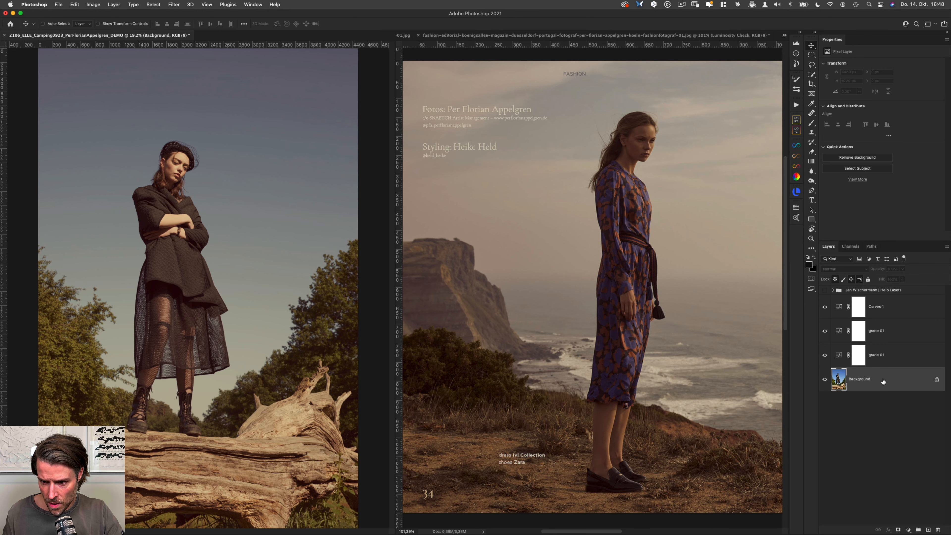
{"action": "key", "text": "super+j"}
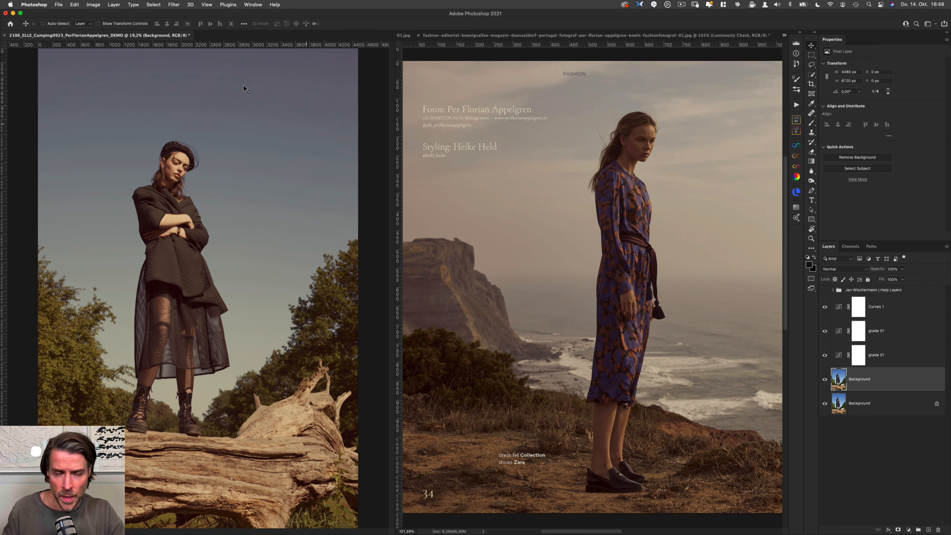
{"action": "left_click", "coordinate": [94, 4]}
{"action": "mouse_move", "coordinate": [113, 25]}
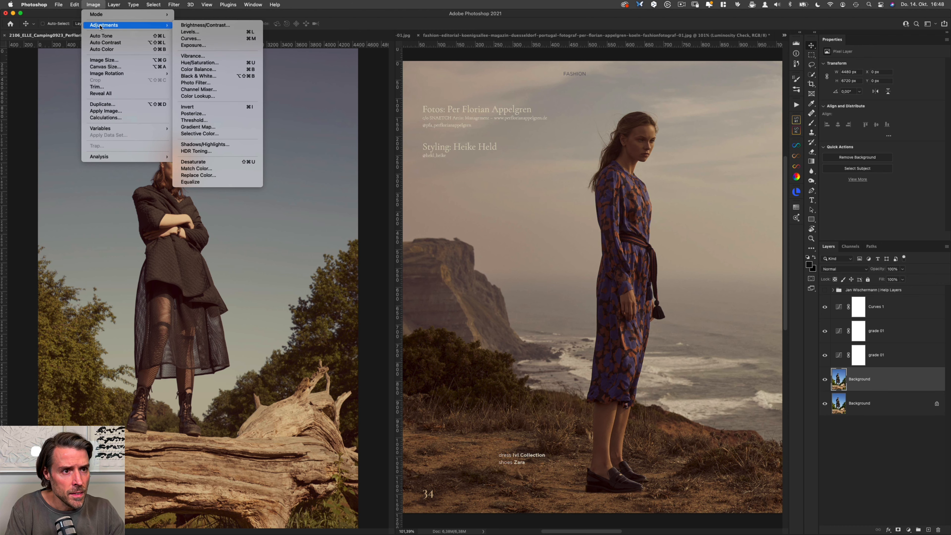
{"action": "left_click", "coordinate": [232, 147]}
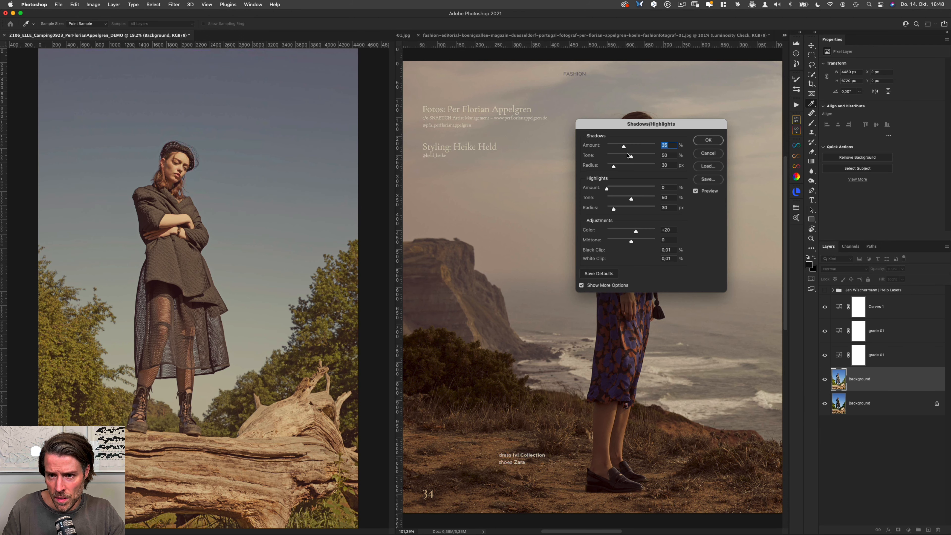
{"action": "left_click_drag", "start_coordinate": [623, 146], "coordinate": [606, 146]}
{"action": "left_click_drag", "start_coordinate": [606, 188], "coordinate": [613, 190]}
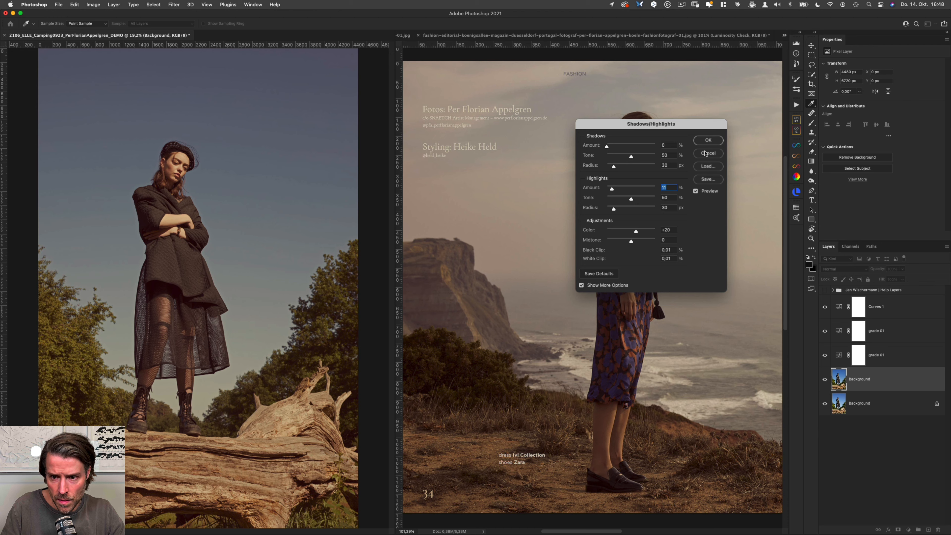
{"action": "left_click", "coordinate": [708, 140]}
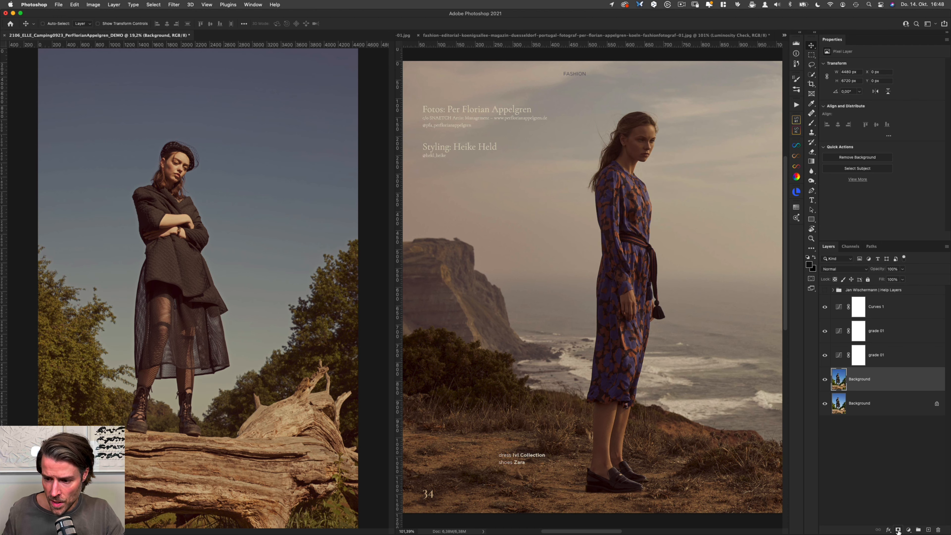
Step: Add a black layer mask to the Background copy and paint white on it over the woman's face
{"action": "left_click", "coordinate": [897, 530], "text": "alt"}
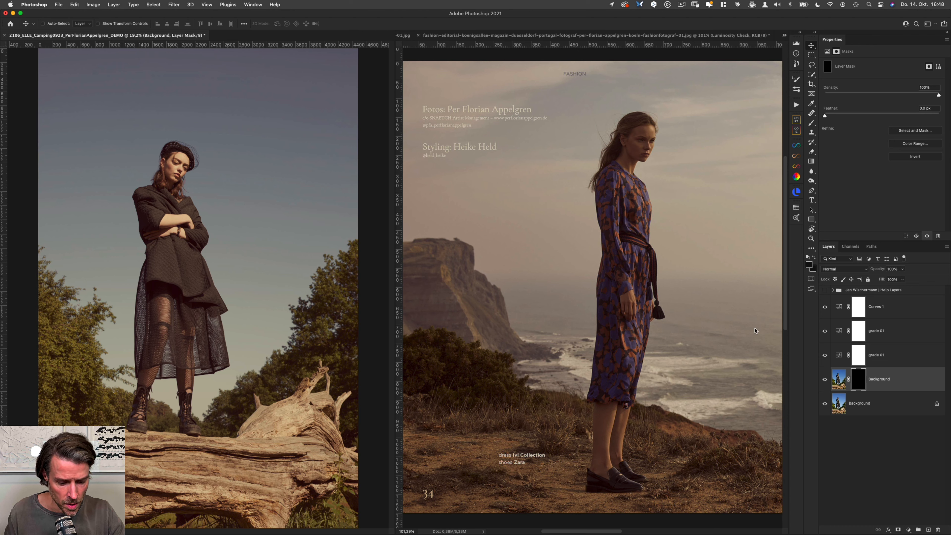
{"action": "key", "text": "b"}
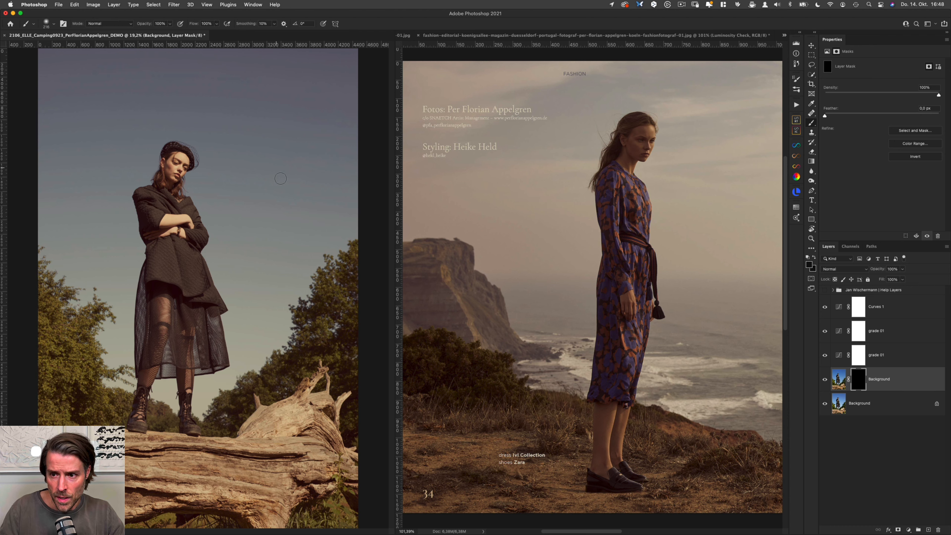
{"action": "key", "text": "x"}
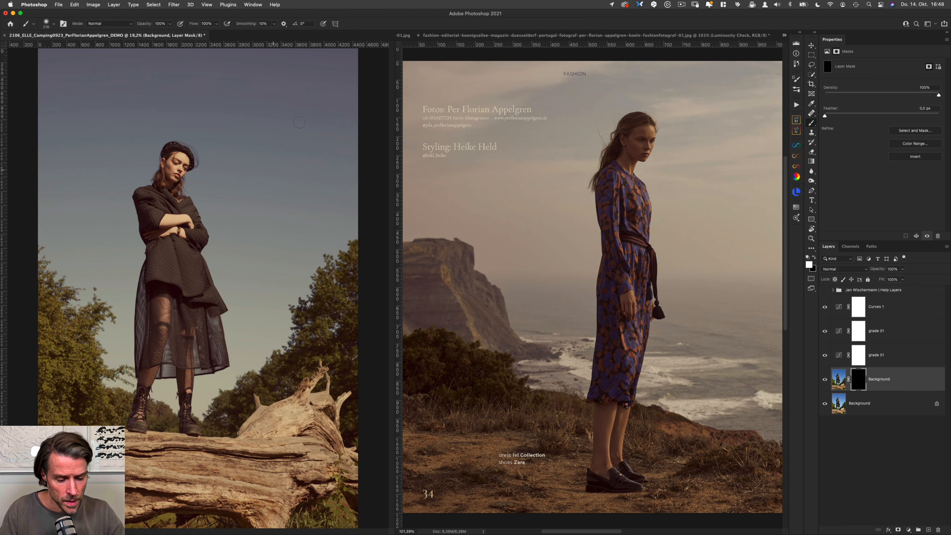
{"action": "left_click_drag", "start_coordinate": [181, 162], "coordinate": [177, 165]}
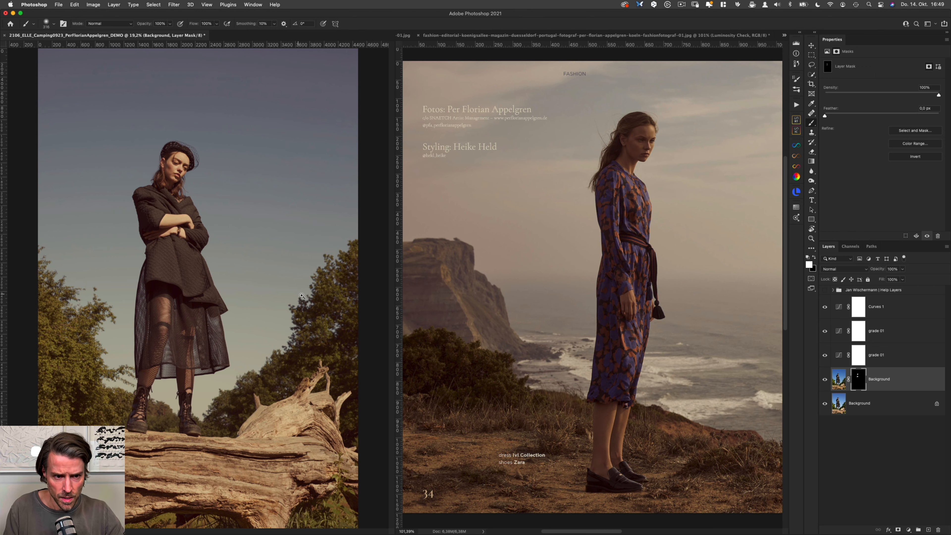
{"action": "key", "text": "super+comma"}
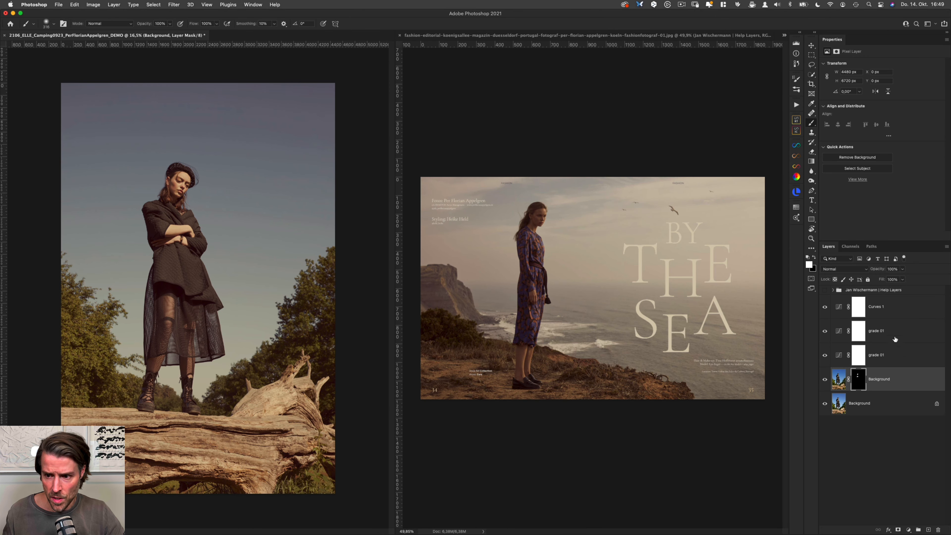
Step: Select the four layers above the original Background and toggle their visibility to compare the photo before and after grading
{"action": "left_click", "coordinate": [898, 310], "text": "shift"}
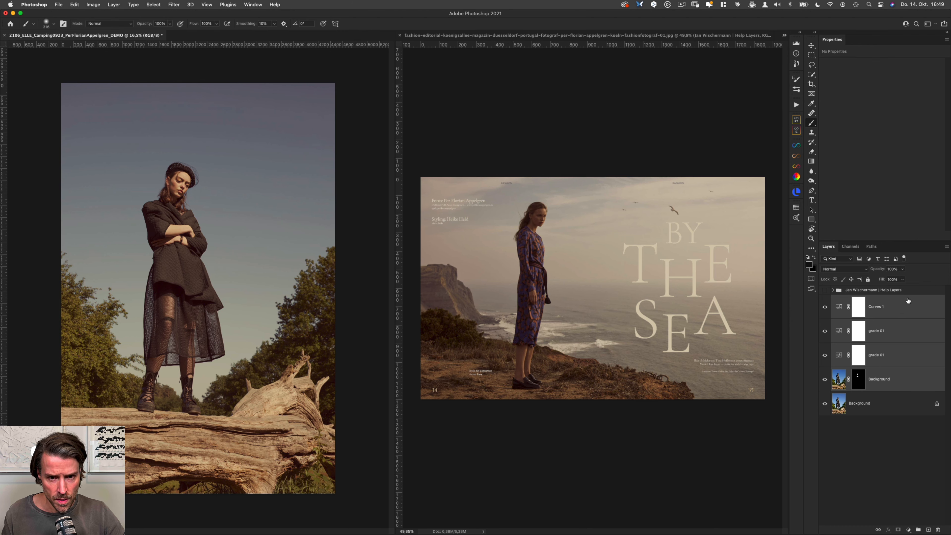
{"action": "key", "text": "super+comma"}
{"action": "key", "text": "super+comma"}
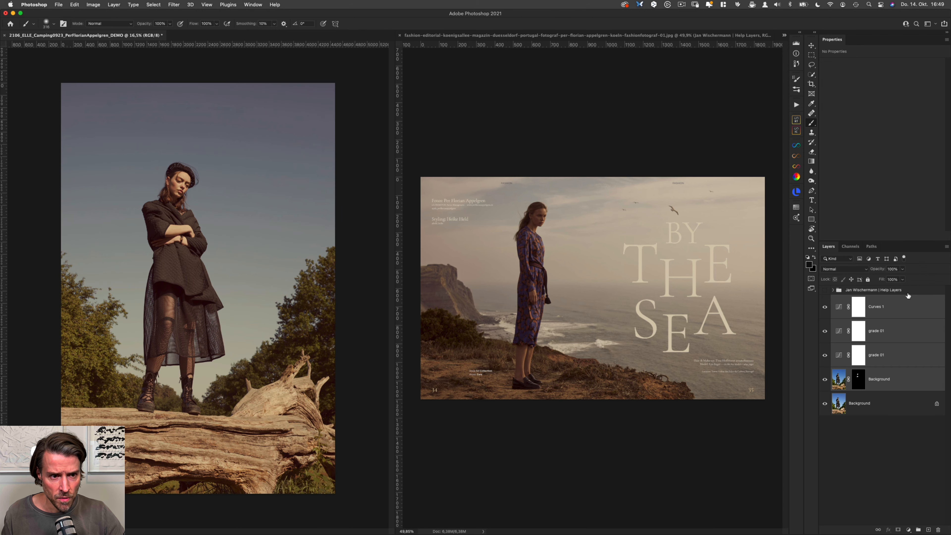
{"action": "key", "text": "super+comma"}
{"action": "key", "text": "super+comma"}
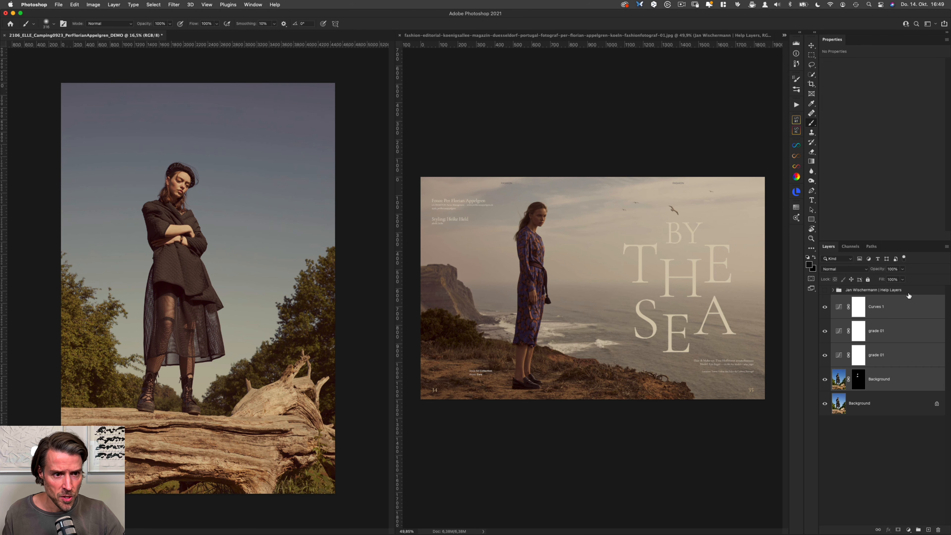
{"action": "key", "text": "super+comma"}
{"action": "key", "text": "super+comma"}
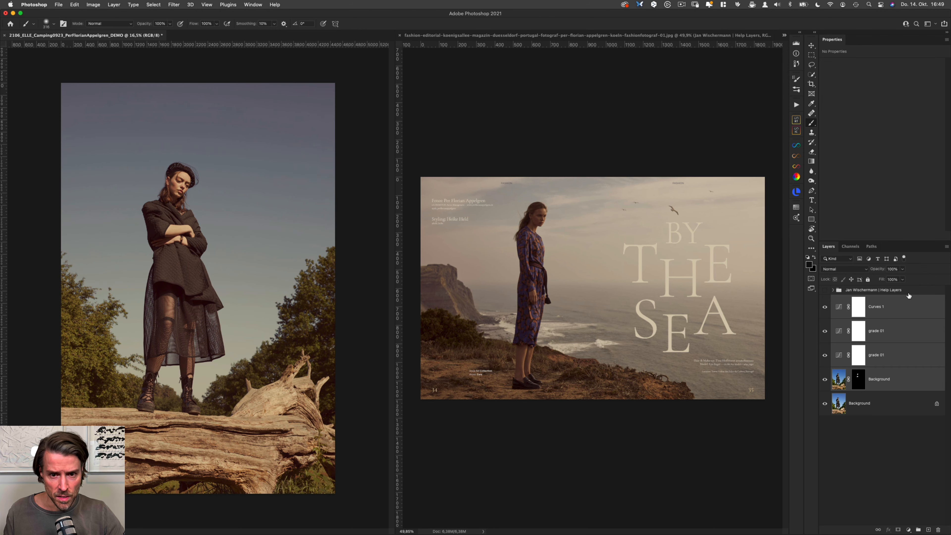
{"action": "key", "text": "super+comma"}
{"action": "key", "text": "super+comma"}
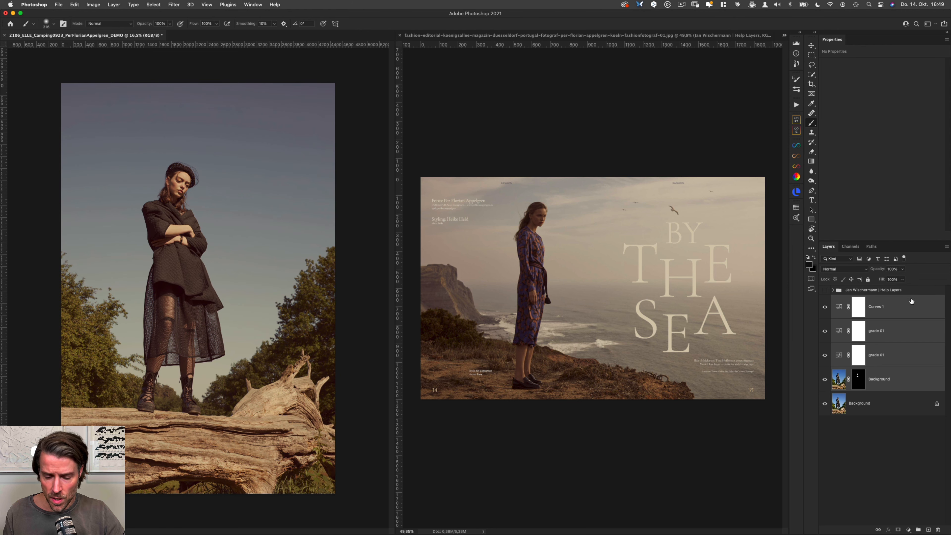
Step: Group the selected grading layers and name the group "Grade 01"
{"action": "key", "text": "super+g"}
{"action": "double_click", "coordinate": [852, 299]}
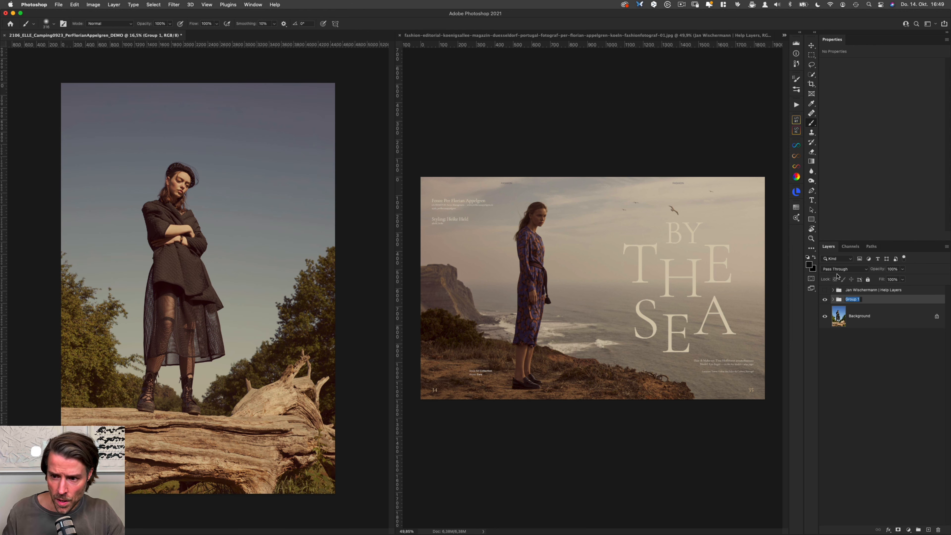
{"action": "type", "text": "Grade"}
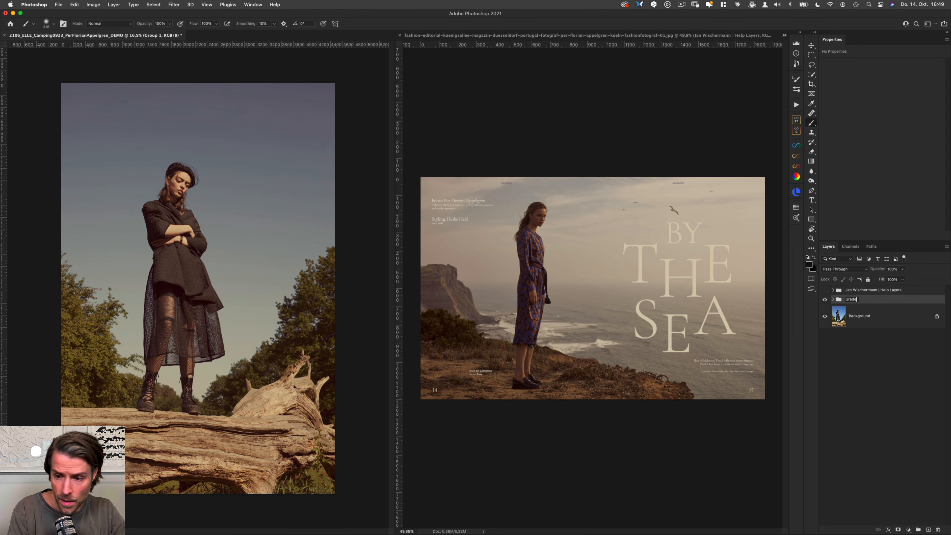
{"action": "key", "text": "Return"}
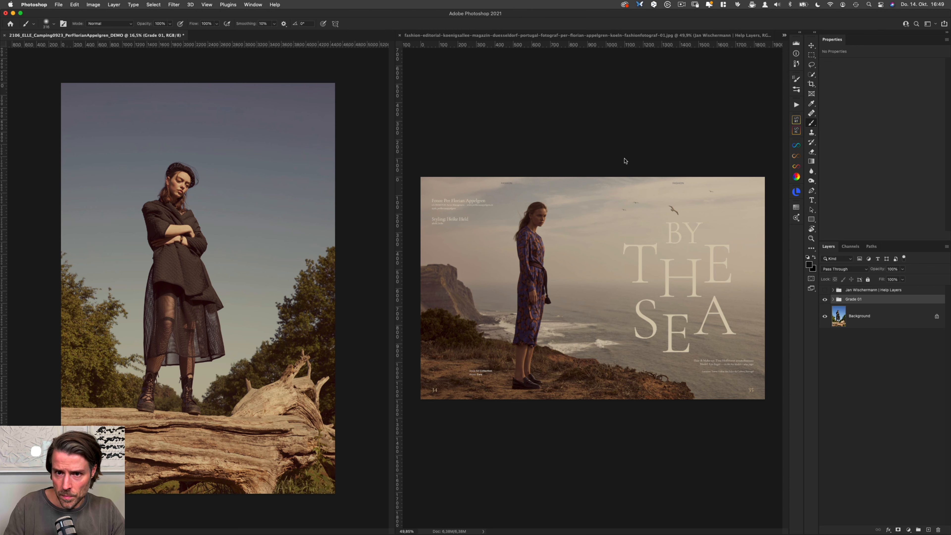
Step: Delete the Help Layers group from the camping photo and bring up the St. Peter-Ording beach editorial as the reference image
{"action": "left_click_drag", "start_coordinate": [862, 291], "coordinate": [938, 529]}
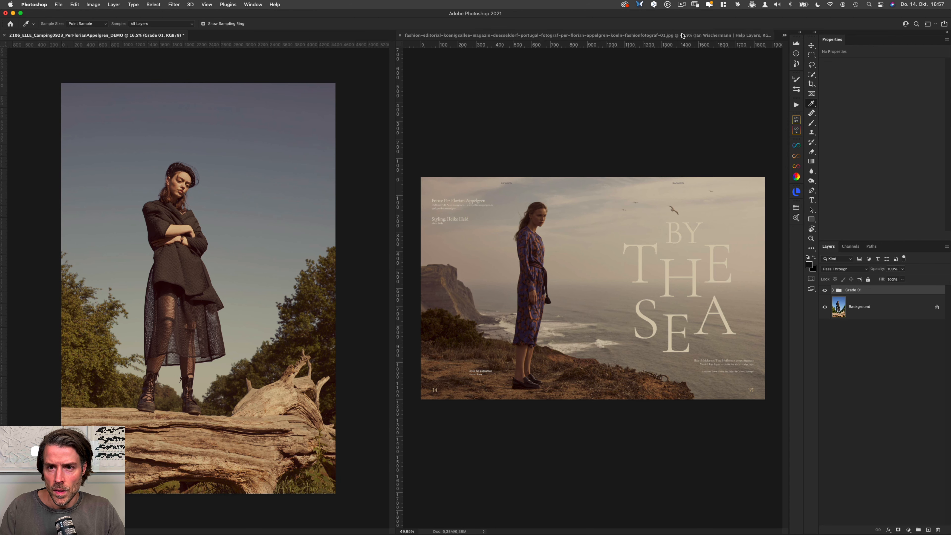
{"action": "left_click", "coordinate": [783, 34]}
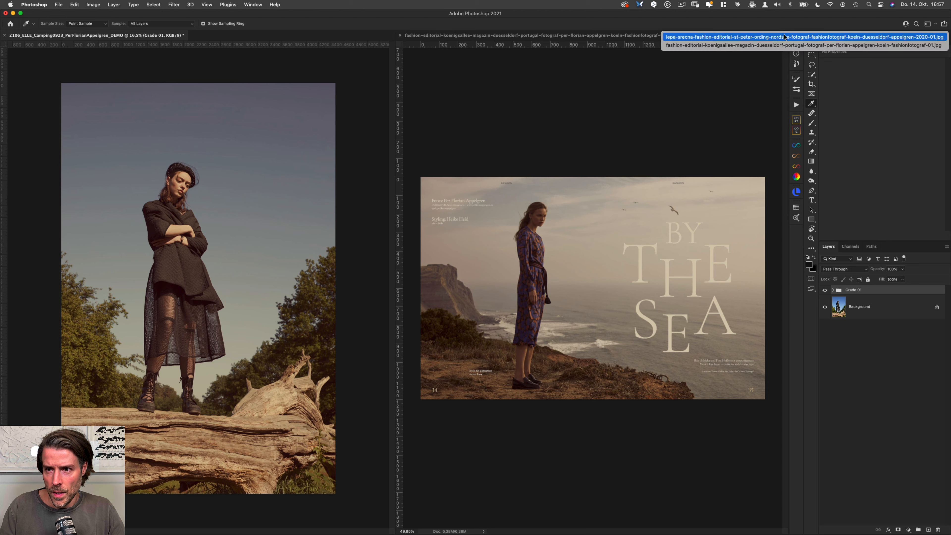
{"action": "left_click", "coordinate": [754, 37]}
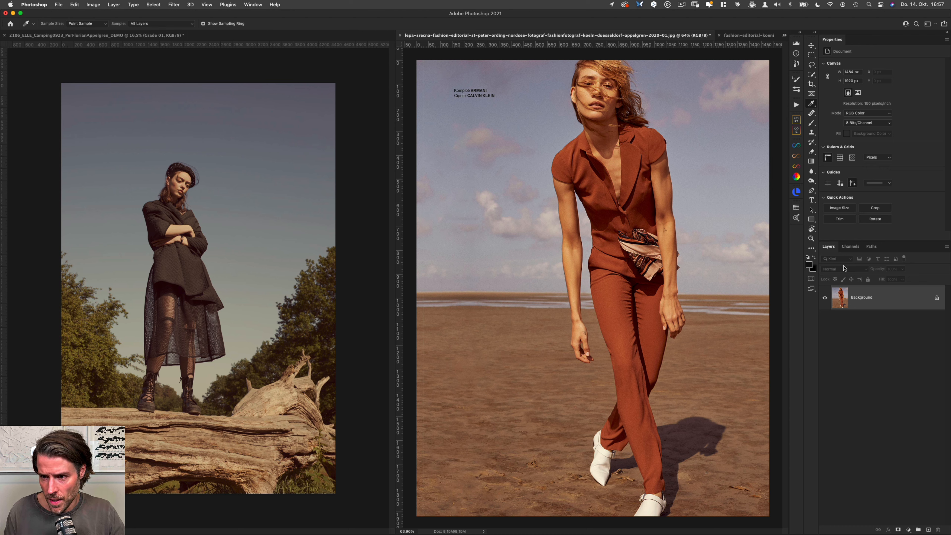
Step: Add a Curves adjustment layer and a Threshold adjustment layer above the beach reference's Background
{"action": "left_click", "coordinate": [909, 529]}
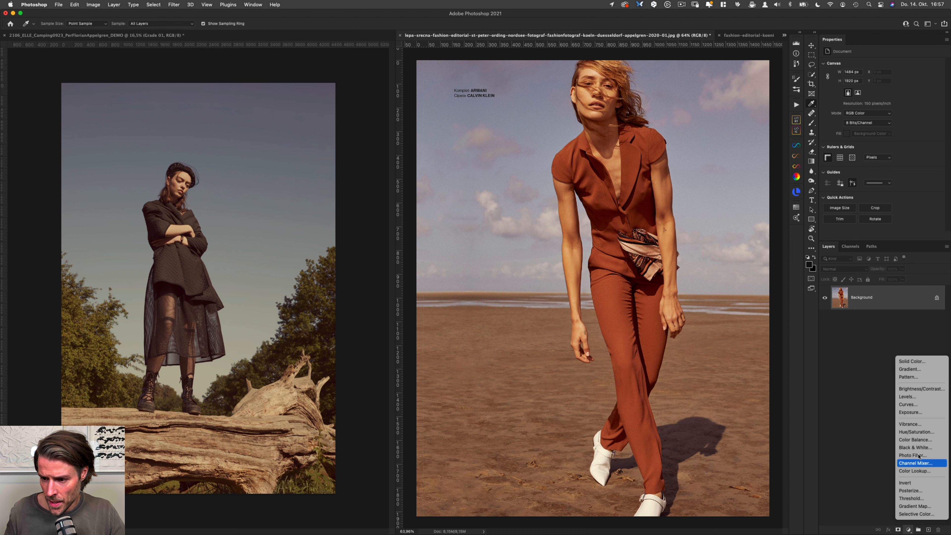
{"action": "left_click", "coordinate": [923, 408]}
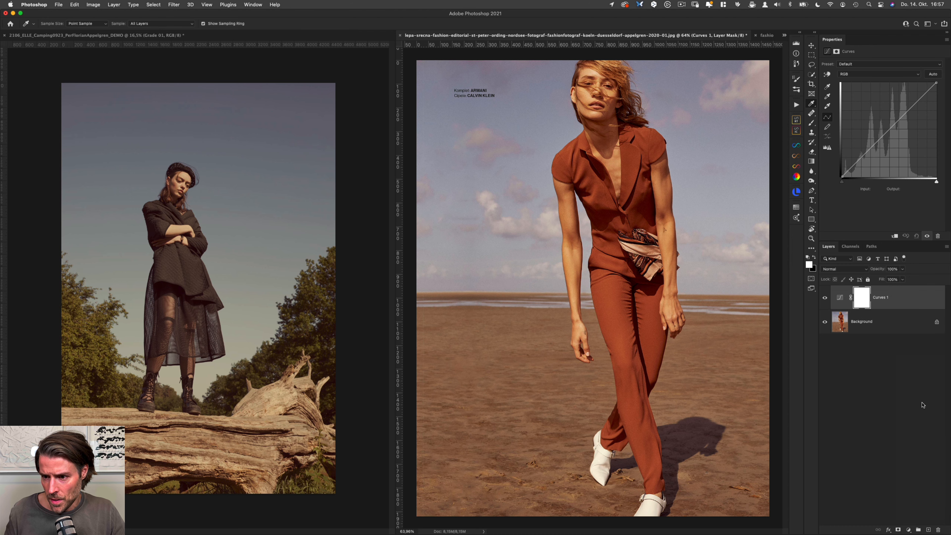
{"action": "left_click", "coordinate": [909, 529]}
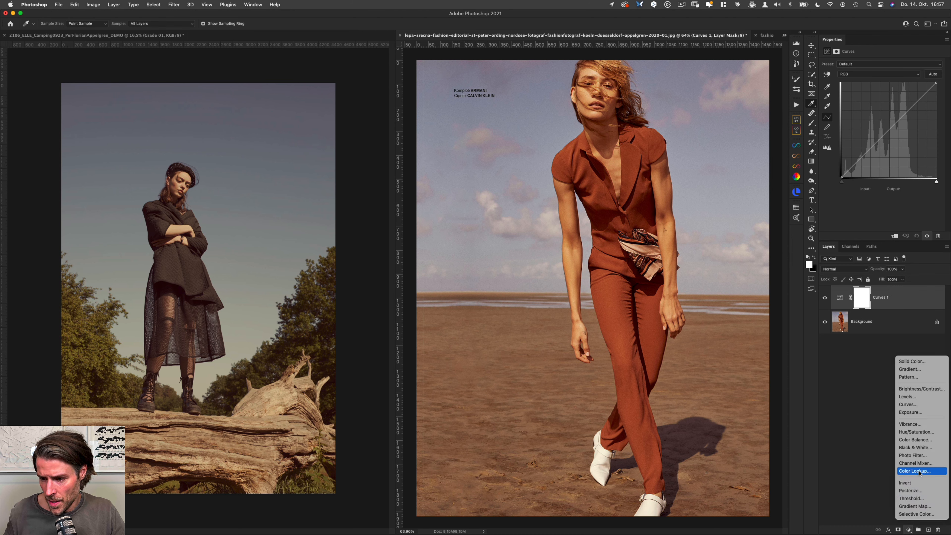
{"action": "left_click", "coordinate": [920, 498]}
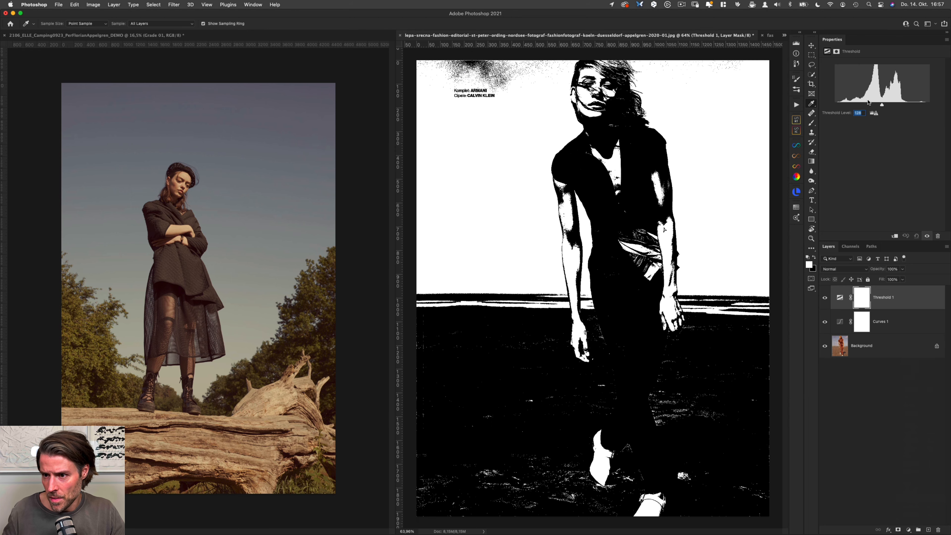
Step: Lower the threshold level to 13 to isolate the deepest shadows and place a color sampler on the dark patch beside the woman's jaw
{"action": "left_click_drag", "start_coordinate": [881, 108], "coordinate": [836, 109]}
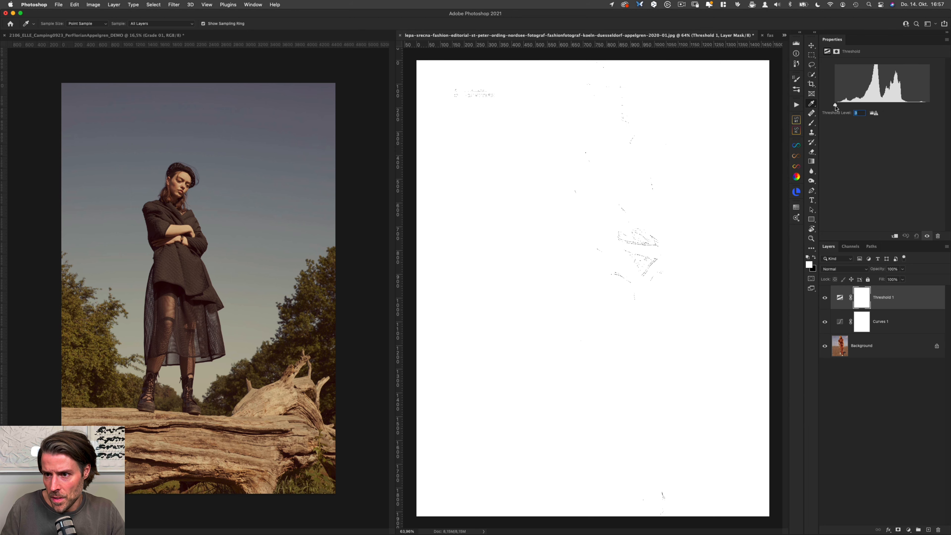
{"action": "key", "text": "Up"}
{"action": "key", "text": "Up"}
{"action": "key", "text": "Up"}
{"action": "key", "text": "Up"}
{"action": "key", "text": "Up"}
{"action": "key", "text": "Up"}
{"action": "key", "text": "Up"}
{"action": "key", "text": "Up"}
{"action": "key", "text": "Up"}
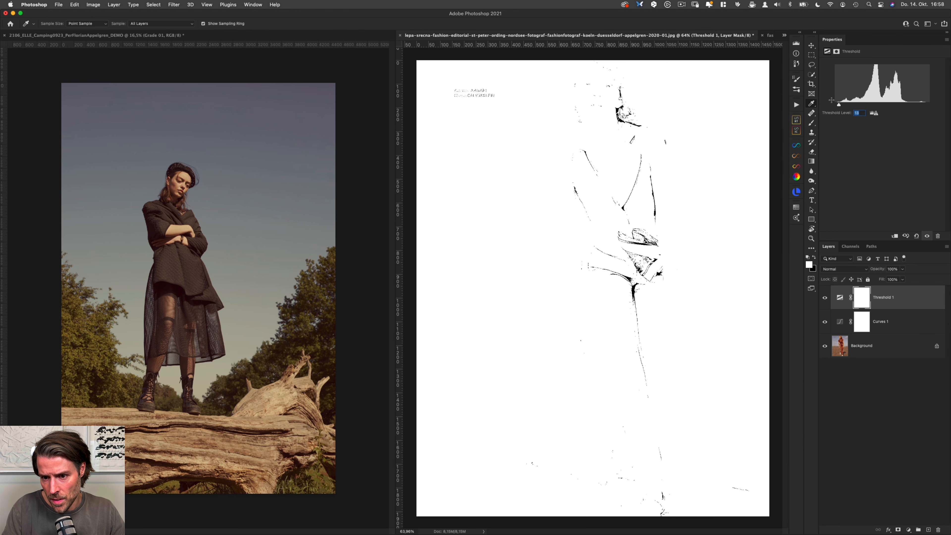
{"action": "left_click_drag", "start_coordinate": [619, 108], "coordinate": [653, 108]}
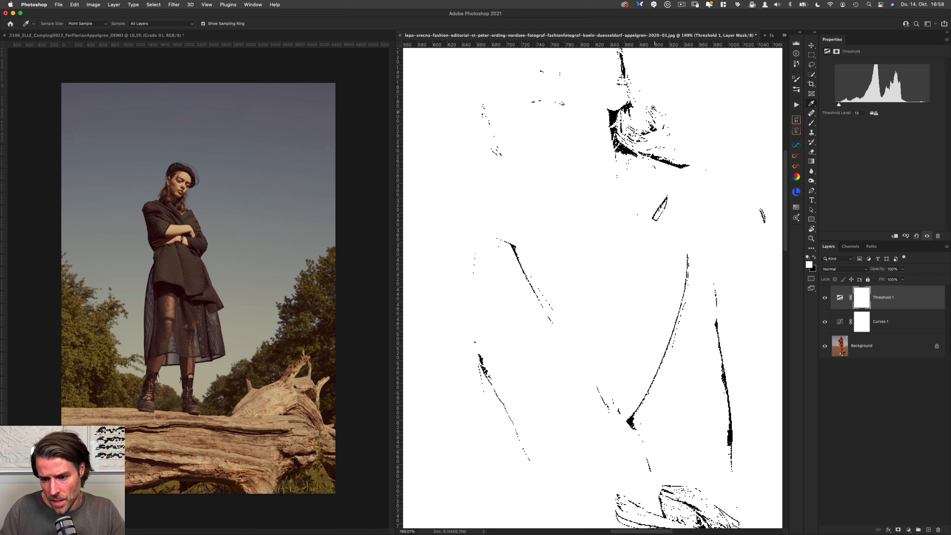
{"action": "key", "text": "F8"}
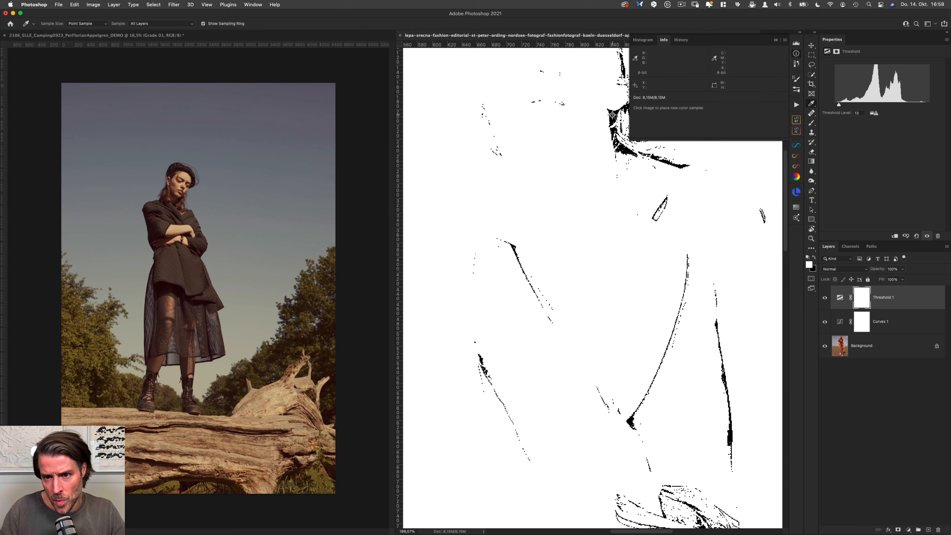
{"action": "left_click", "coordinate": [612, 115]}
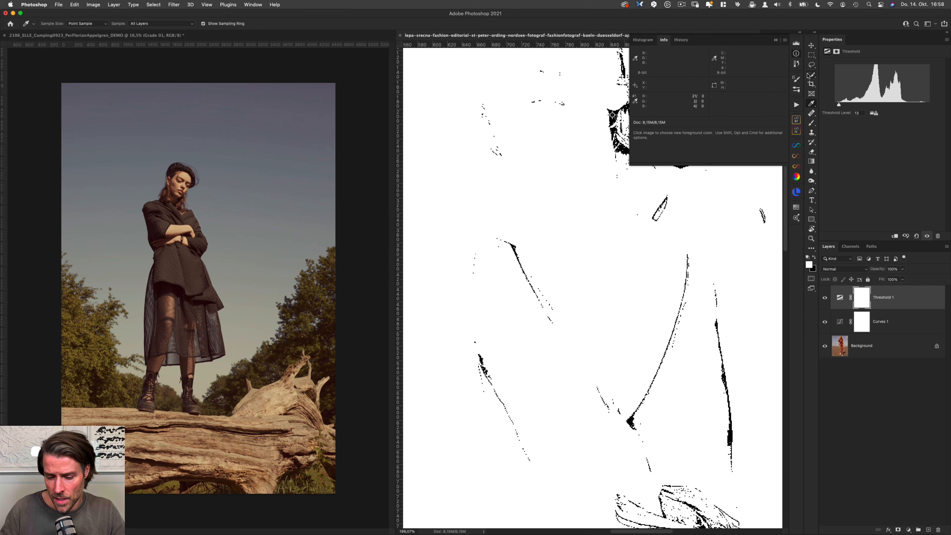
{"action": "key", "text": "super+0"}
{"action": "left_click", "coordinate": [664, 40]}
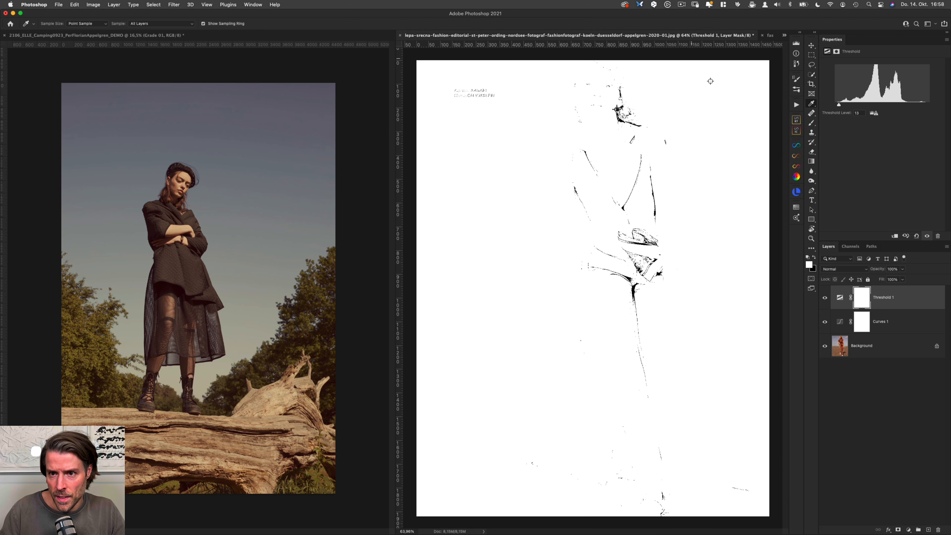
Step: Raise the threshold level to 231, place a second color sampler on the white shoe, and delete the Threshold layer
{"action": "left_click_drag", "start_coordinate": [839, 104], "coordinate": [921, 105]}
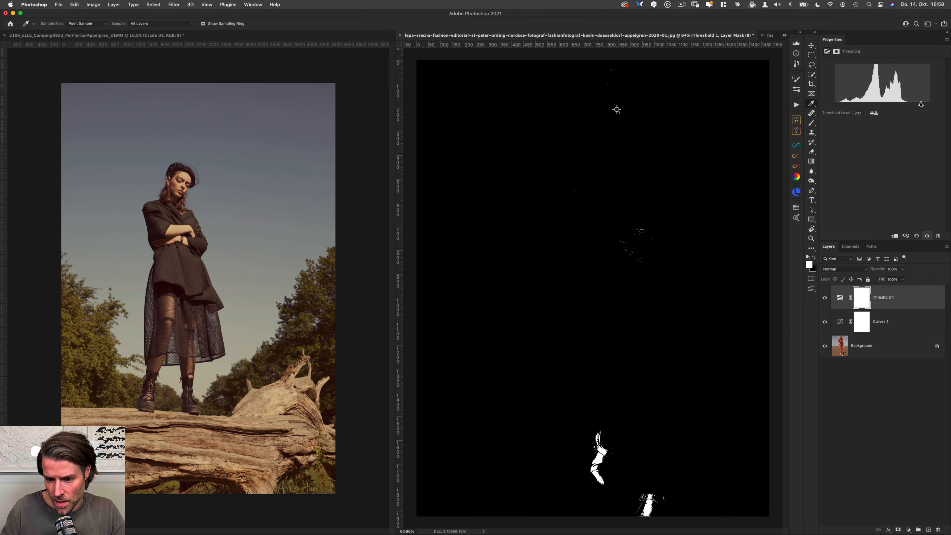
{"action": "left_click", "coordinate": [601, 452], "text": "shift"}
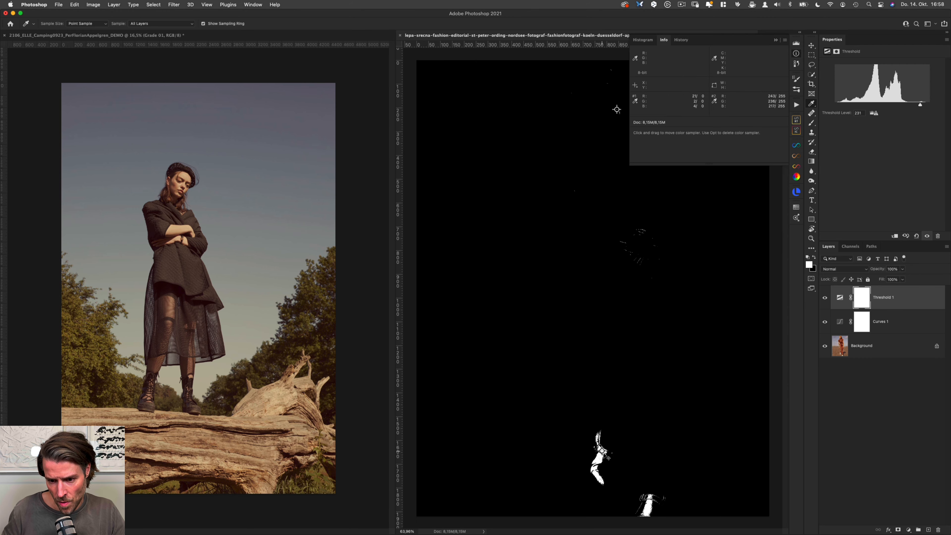
{"action": "left_click_drag", "start_coordinate": [897, 308], "coordinate": [938, 529]}
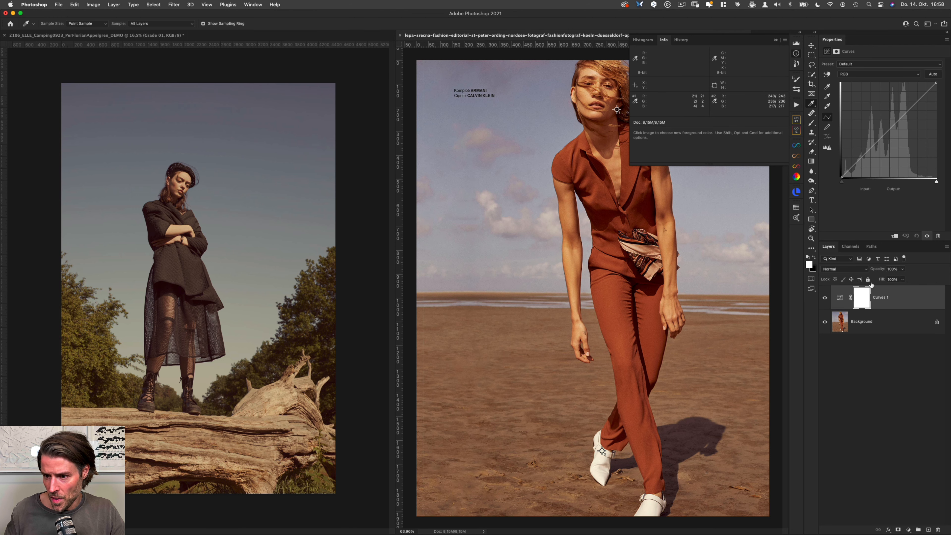
Step: Set the Curves layer's black point from the sampler beside the jaw and its white point from the sampler on the shoe
{"action": "left_click", "coordinate": [796, 53]}
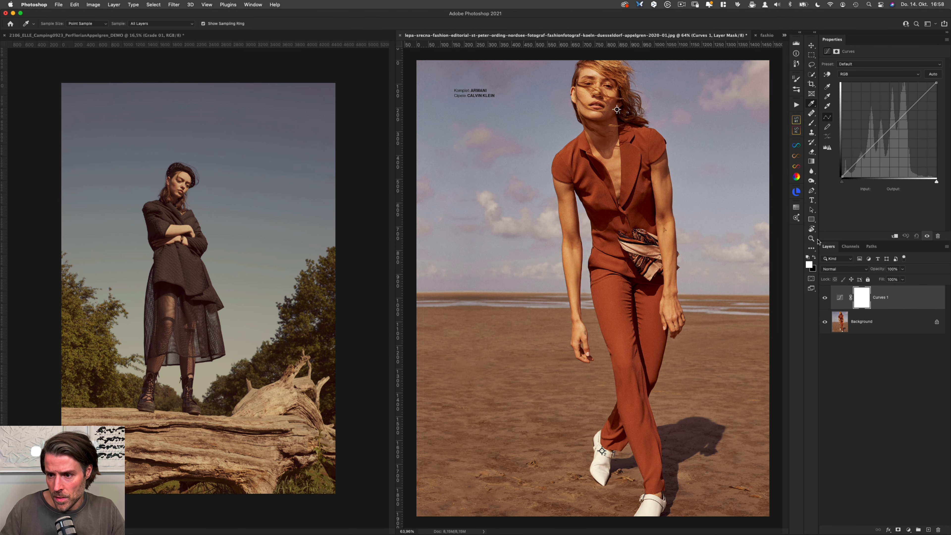
{"action": "left_click", "coordinate": [827, 87]}
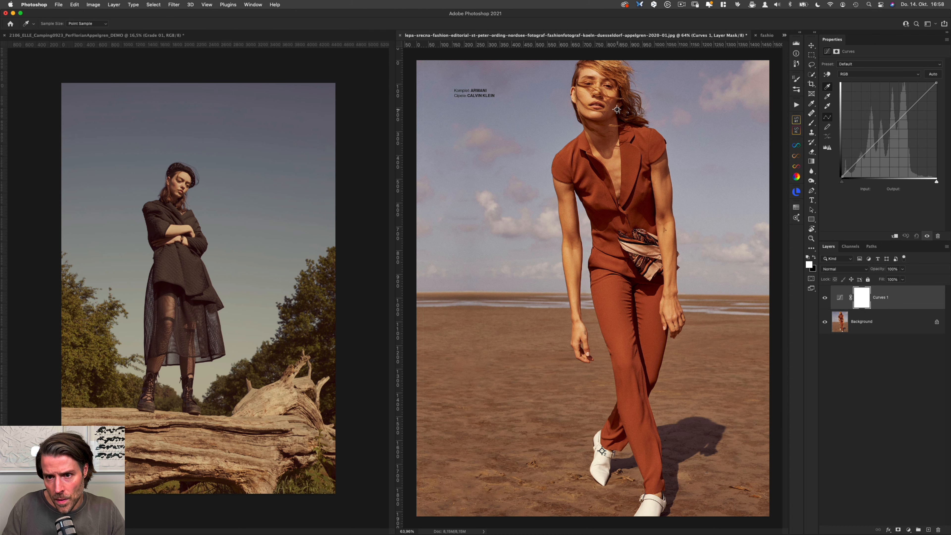
{"action": "left_click", "coordinate": [828, 107]}
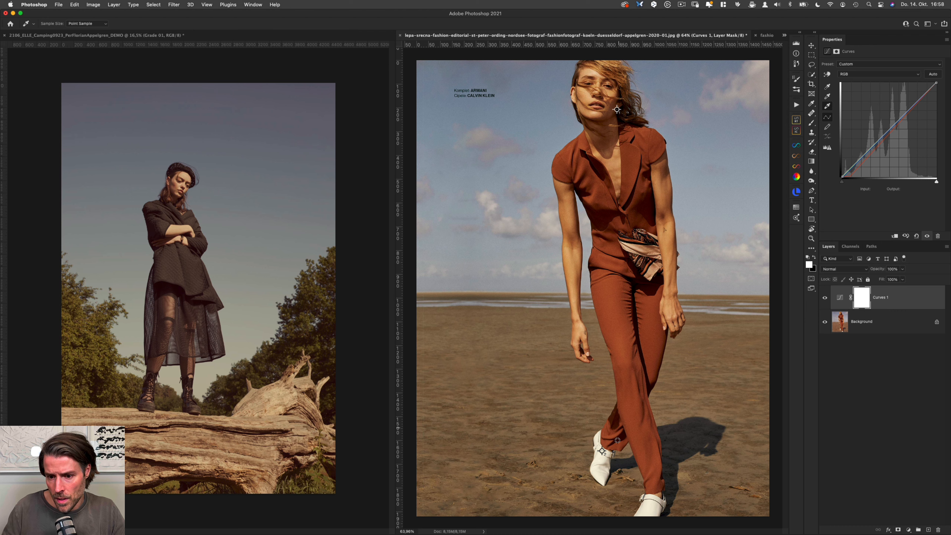
{"action": "left_click", "coordinate": [601, 451]}
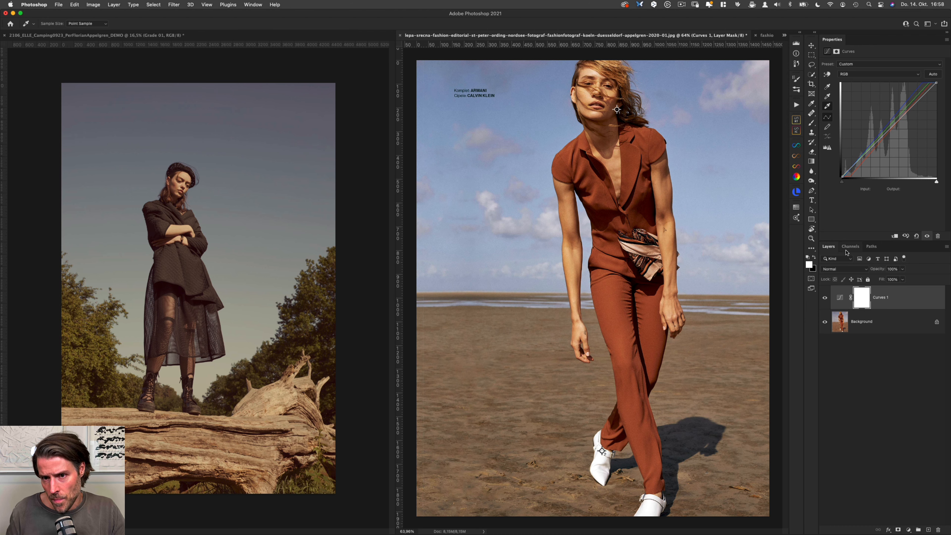
Step: Toggle the Curves layer's visibility repeatedly to compare the reference before and after the black and white point correction
{"action": "key", "text": "super+comma"}
{"action": "key", "text": "super+comma"}
{"action": "key", "text": "super+comma"}
{"action": "key", "text": "super+comma"}
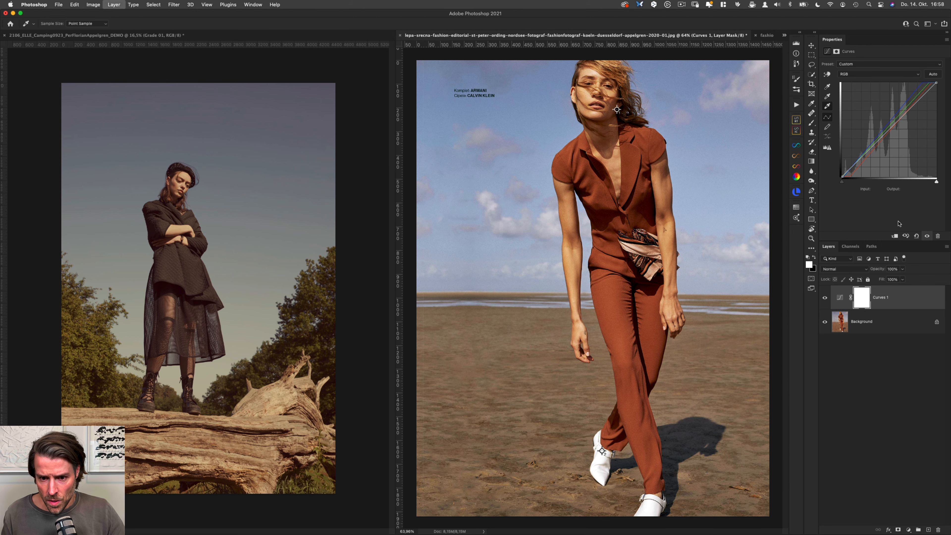
{"action": "key", "text": "super+comma"}
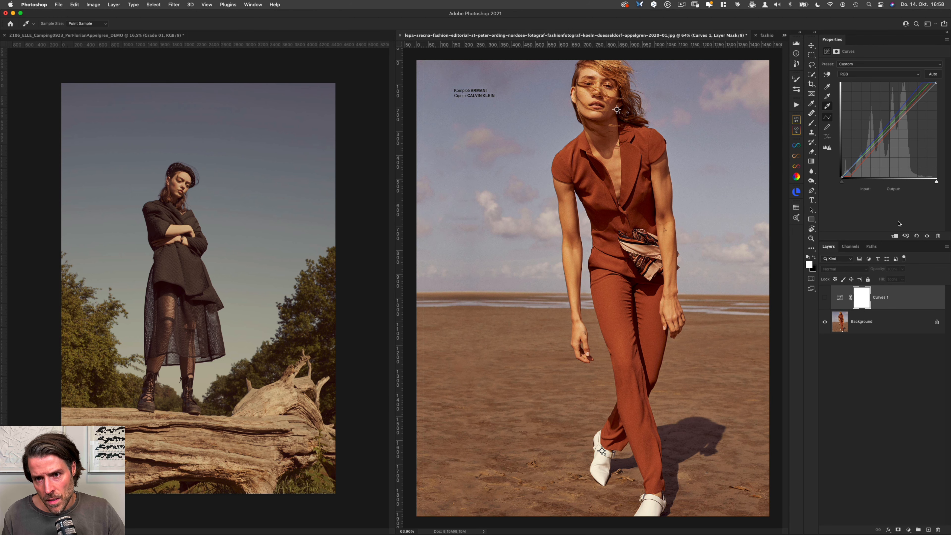
{"action": "key", "text": "super+comma"}
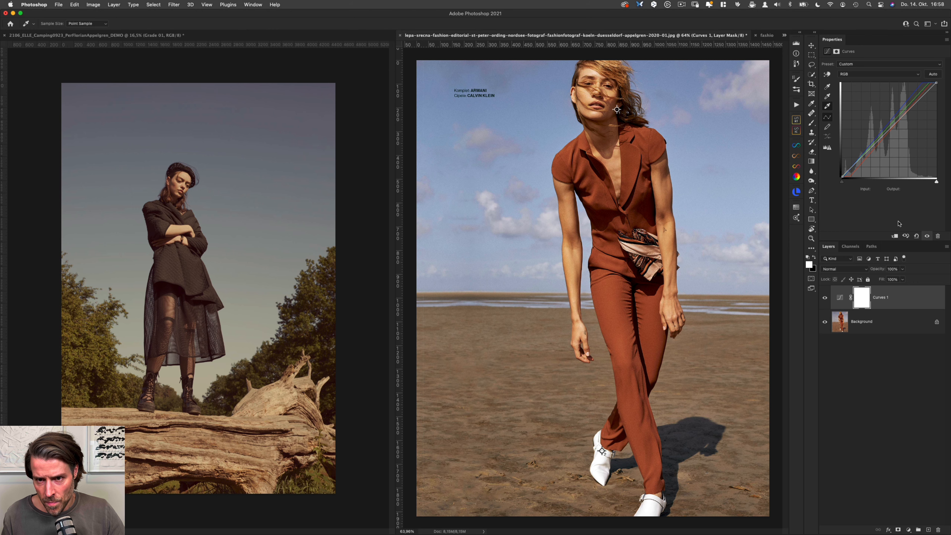
{"action": "key", "text": "super+comma"}
{"action": "key", "text": "super+comma"}
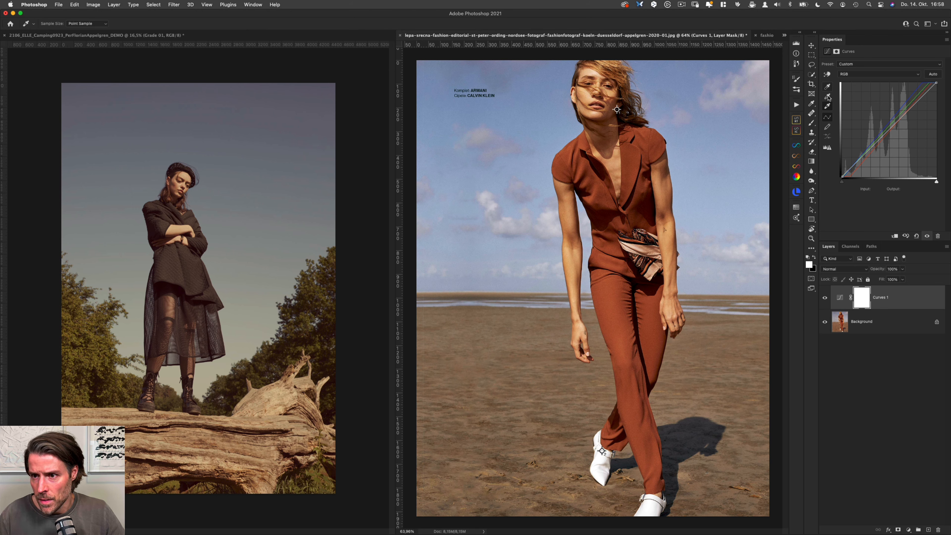
Step: Neutralise the reference's midtones by trying Curves grey points along the shoreline and on the white shoe, undoing the last pick
{"action": "left_click", "coordinate": [689, 311]}
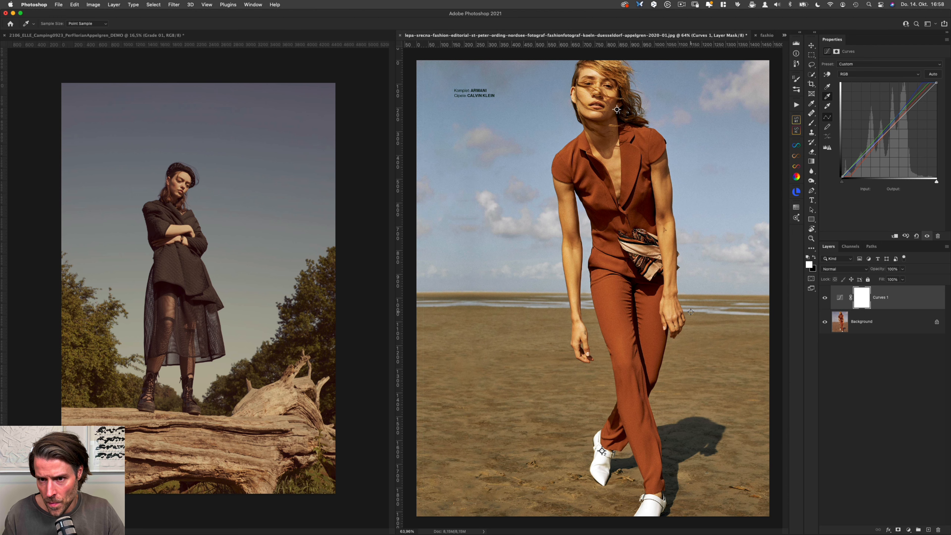
{"action": "left_click", "coordinate": [691, 314]}
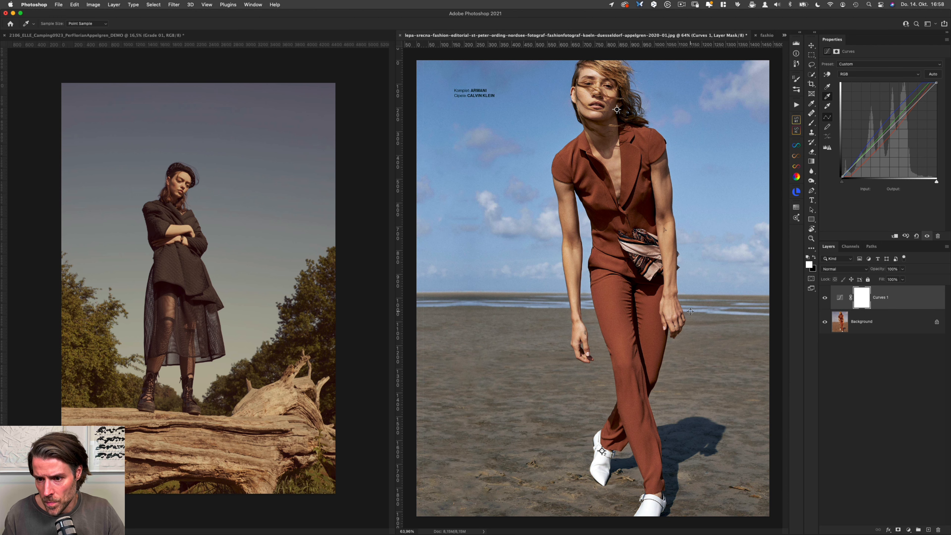
{"action": "left_click", "coordinate": [690, 312]}
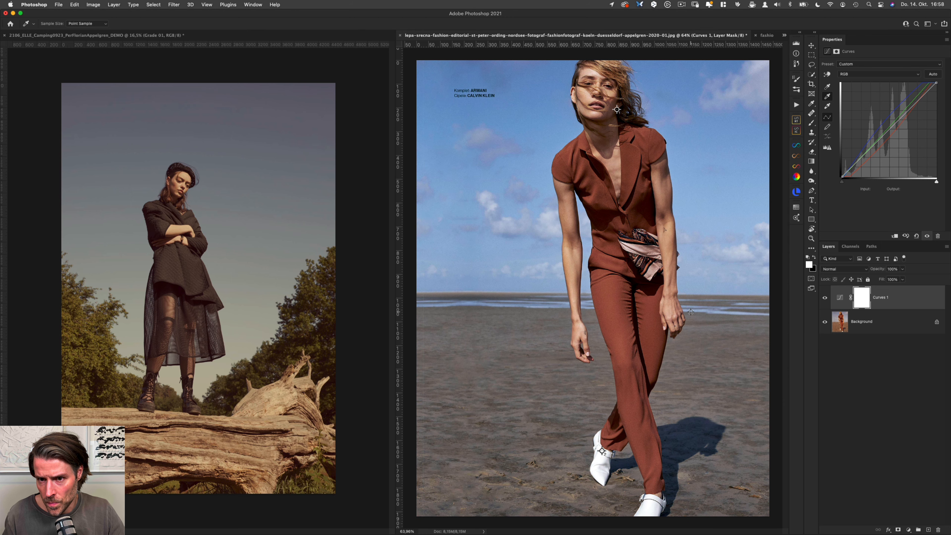
{"action": "left_click", "coordinate": [690, 311]}
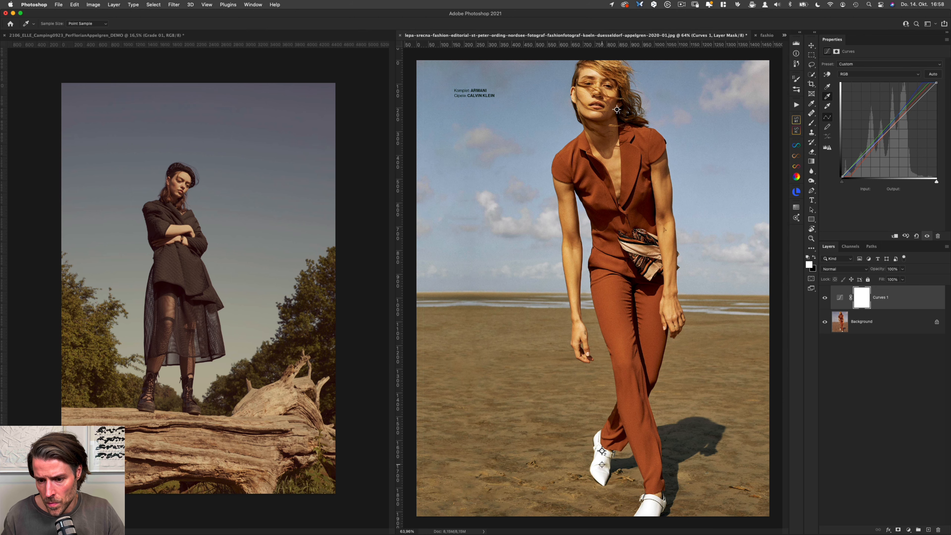
{"action": "left_click", "coordinate": [602, 464]}
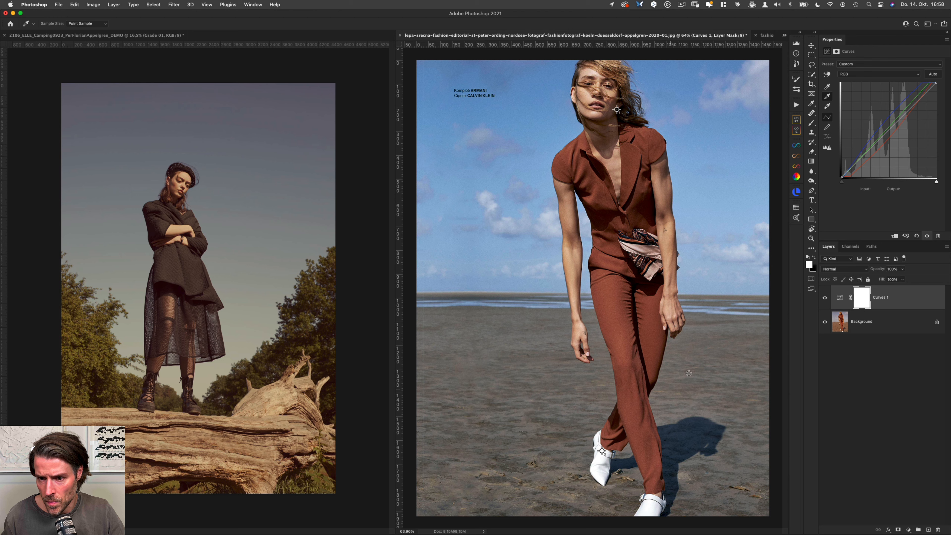
{"action": "left_click", "coordinate": [707, 313]}
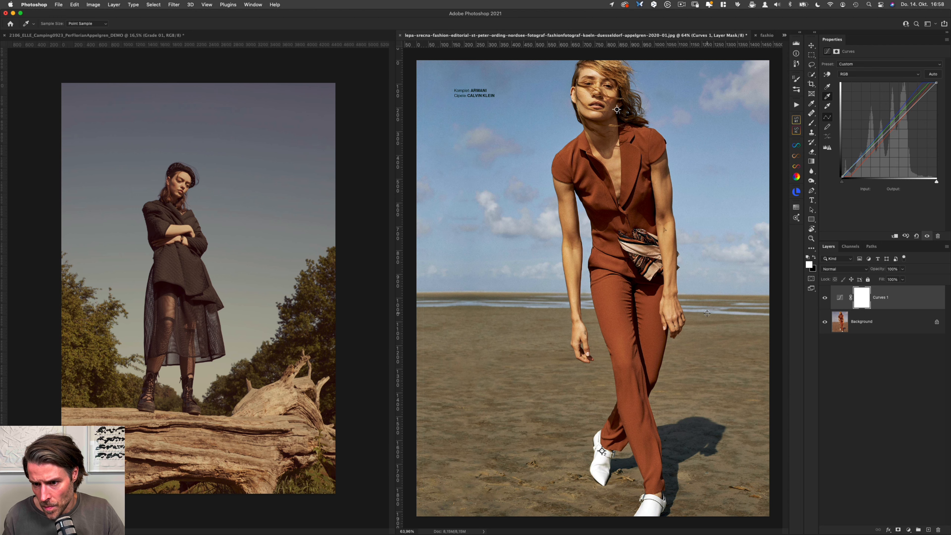
{"action": "key", "text": "super+z"}
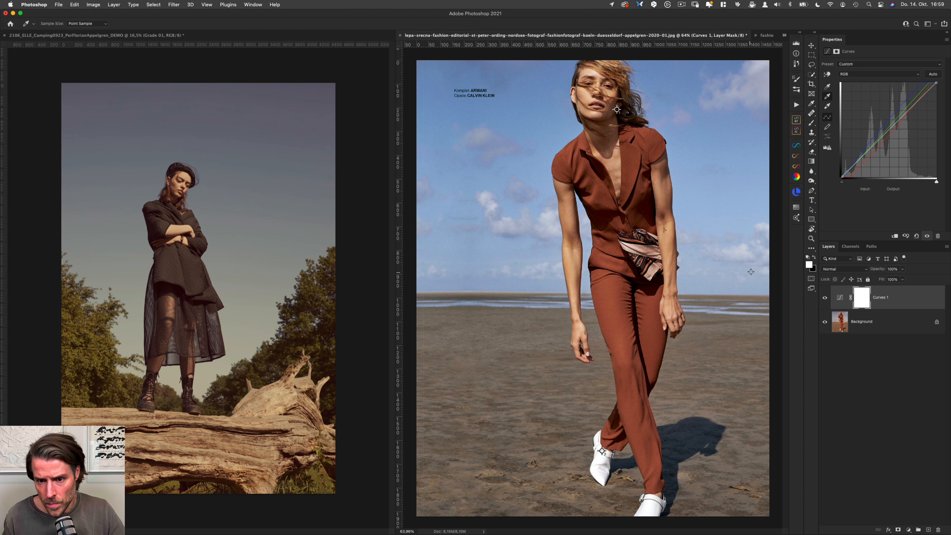
Step: Toggle the Curves layer off and on to compare the original reference with its neutralised version
{"action": "key", "text": "super+comma"}
{"action": "key", "text": "super+comma"}
{"action": "key", "text": "super+comma"}
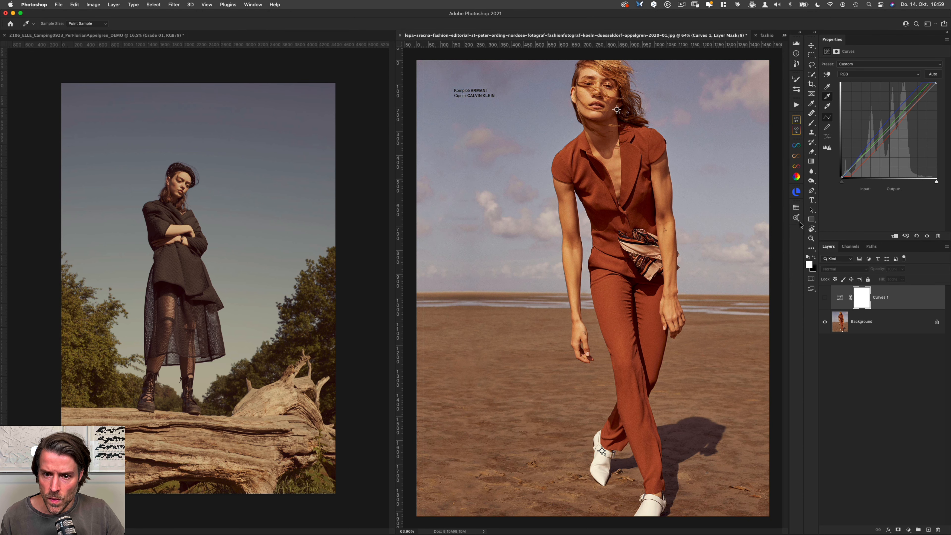
{"action": "key", "text": "super+comma"}
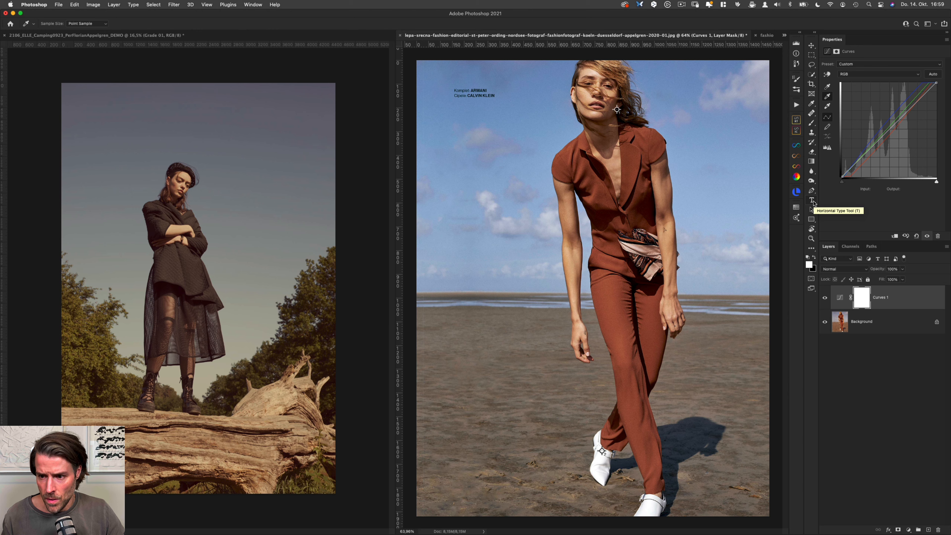
Step: Rename the Curves layer as "degrade"
{"action": "double_click", "coordinate": [880, 296]}
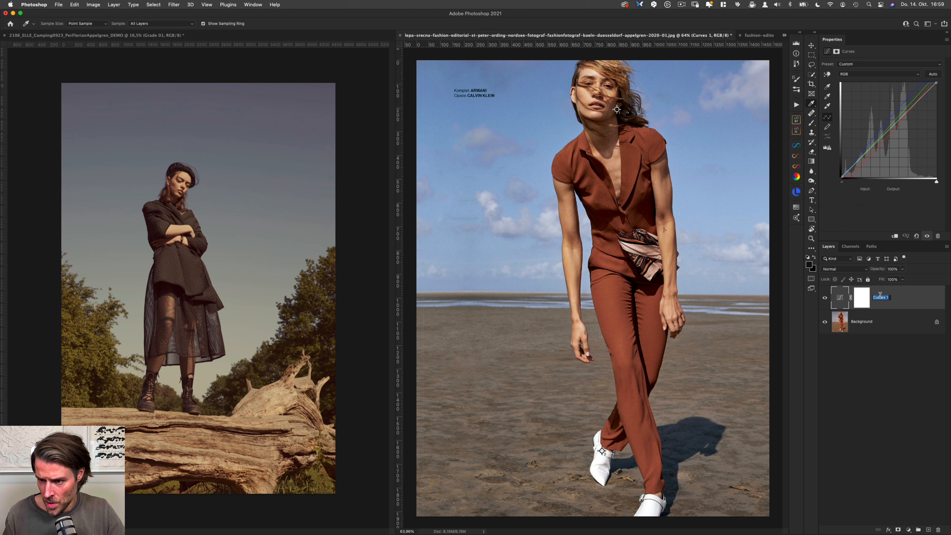
{"action": "type", "text": "degarde"}
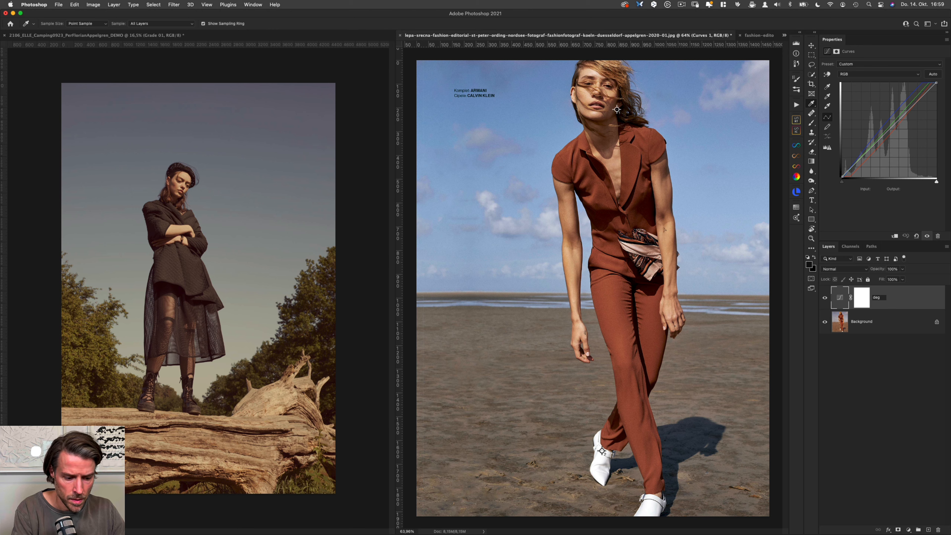
{"action": "key", "text": "Return"}
Step: Duplicate the degrade Curves layer and rename the copy "Grade 02"
{"action": "key", "text": "super+j"}
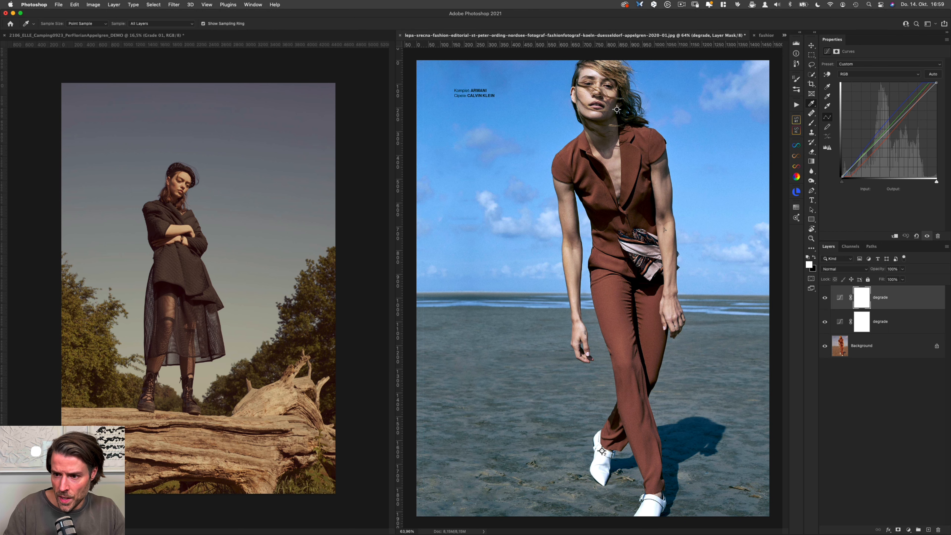
{"action": "double_click", "coordinate": [883, 297]}
{"action": "type", "text": "Grad"}
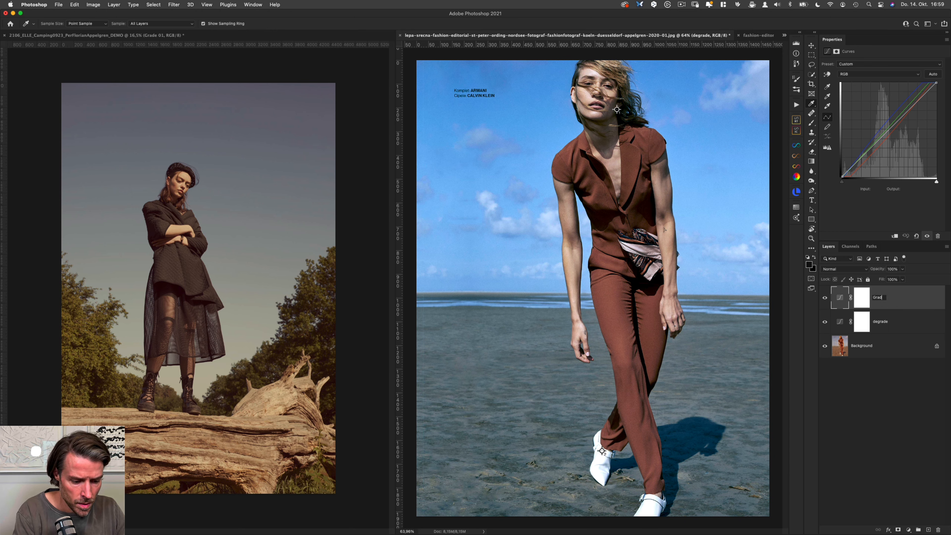
{"action": "type", "text": "e 02"}
{"action": "key", "text": "Return"}
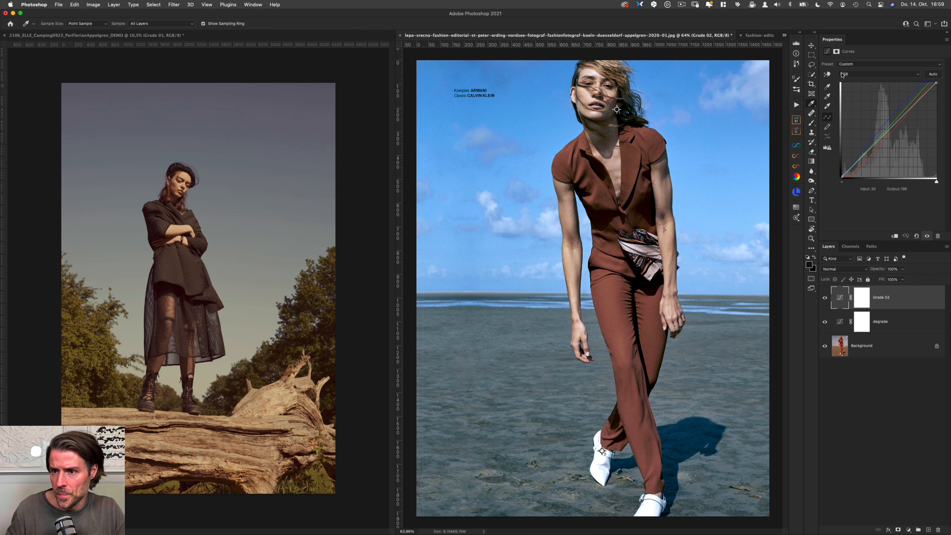
Step: Swap the input and output of the black point on Grade 02's Red curve, setting its input to 0
{"action": "left_click", "coordinate": [842, 74]}
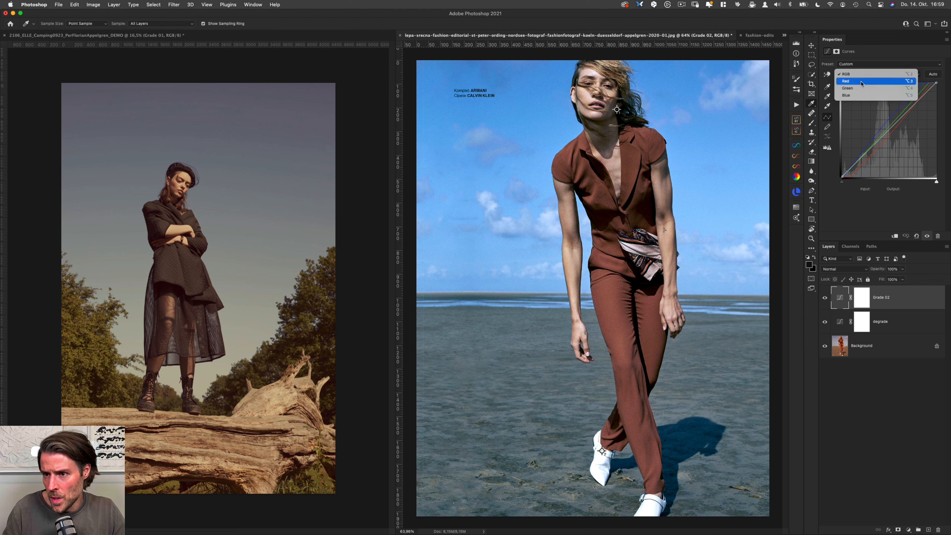
{"action": "left_click", "coordinate": [857, 81]}
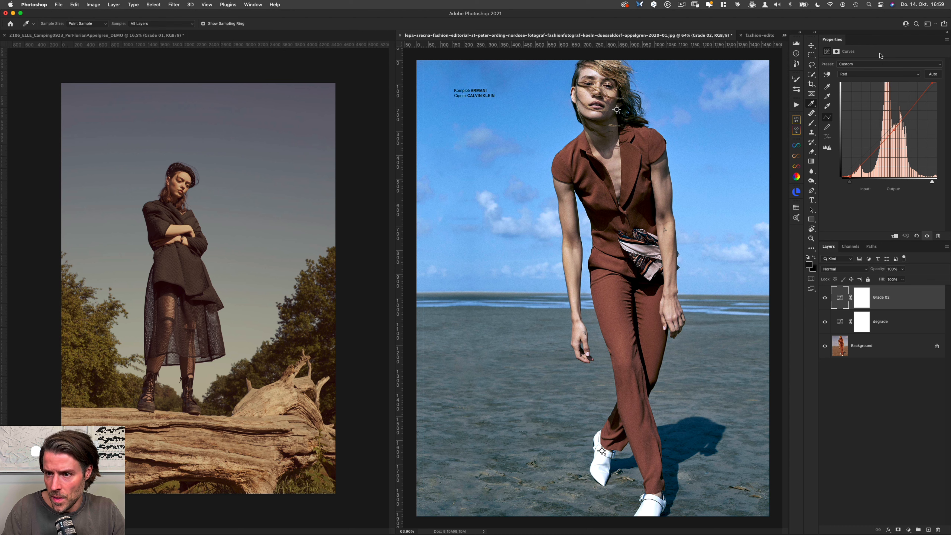
{"action": "key", "text": "plus"}
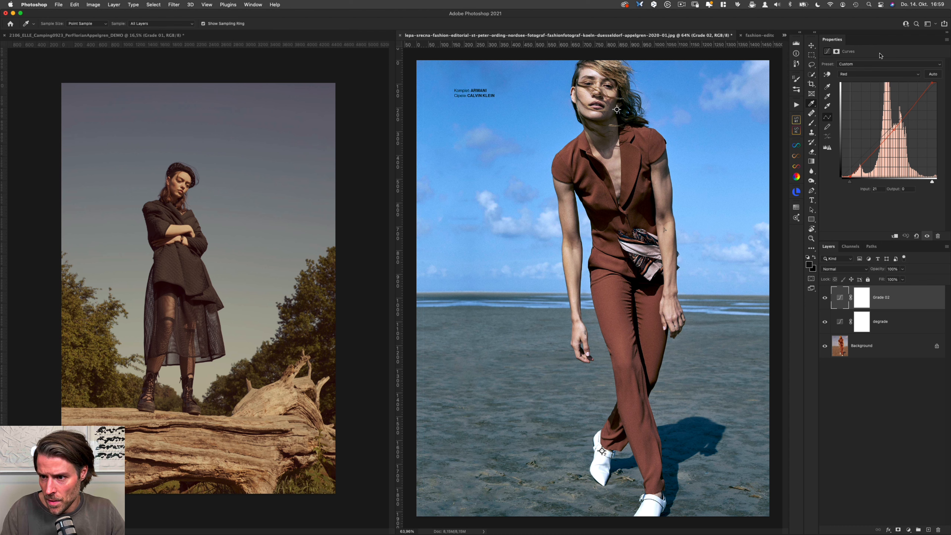
{"action": "left_click", "coordinate": [874, 189]}
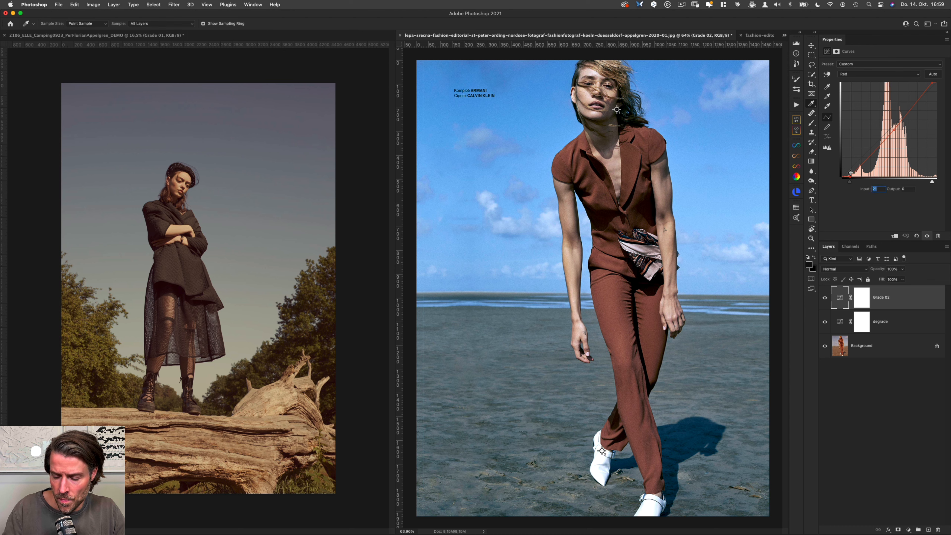
{"action": "type", "text": "0"}
{"action": "key", "text": "Tab"}
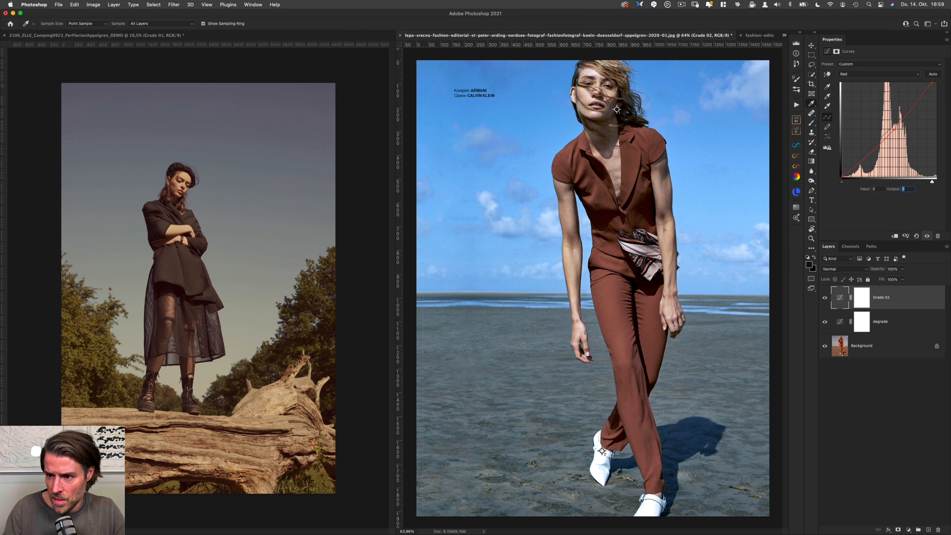
{"action": "type", "text": "20"}
Step: Reverse the Red curve's midtone point by setting its input to 127 and output to 140
{"action": "key", "text": "plus"}
{"action": "key", "text": "Tab"}
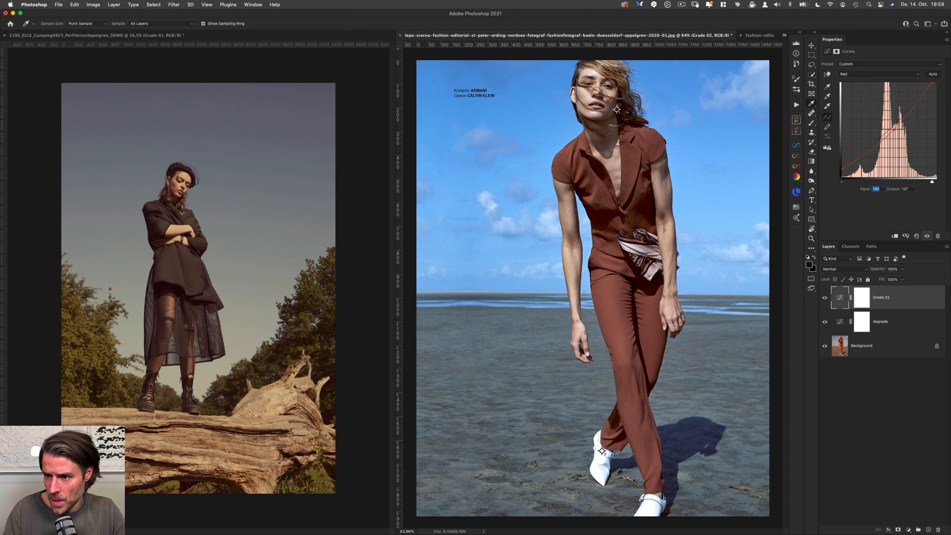
{"action": "type", "text": "127"}
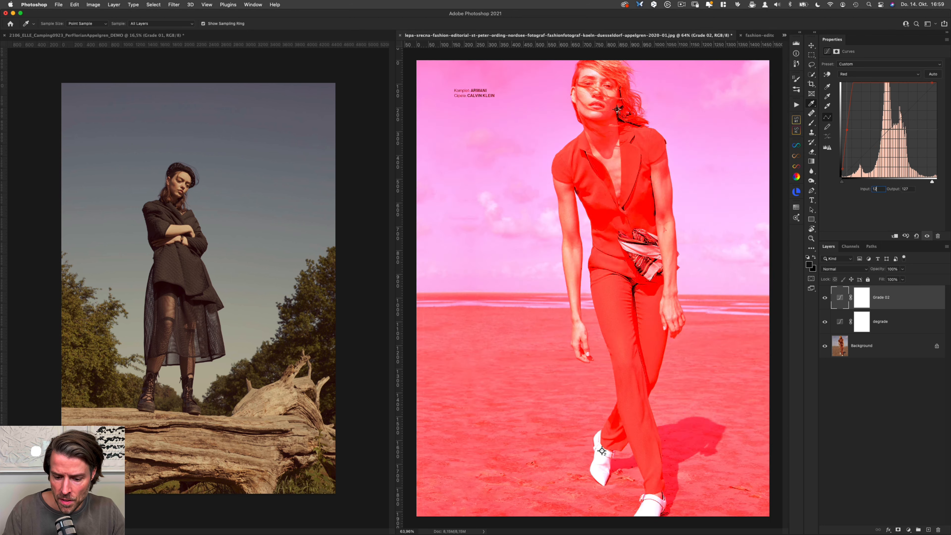
{"action": "key", "text": "Tab"}
{"action": "type", "text": "140"}
Step: Reverse the Red curve's white point by setting its input to 255 and output to 243
{"action": "key", "text": "plus"}
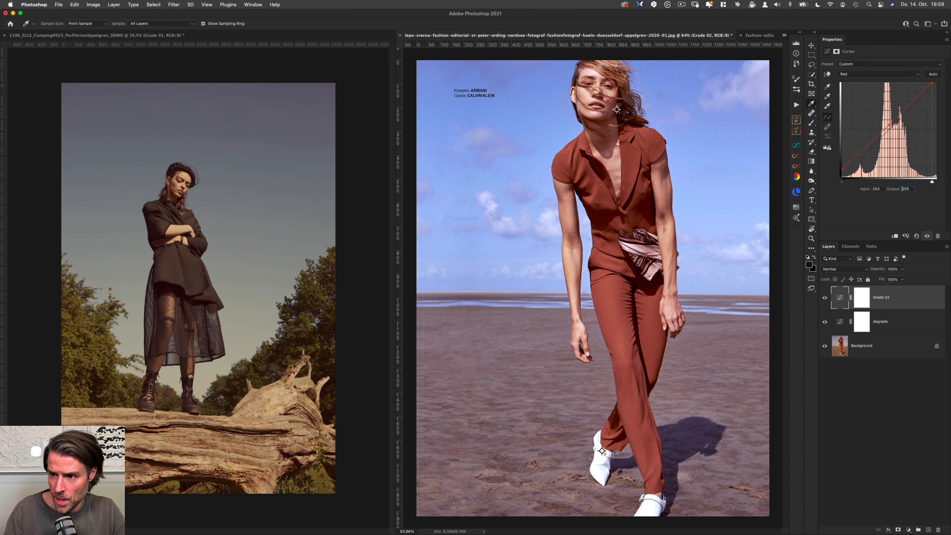
{"action": "key", "text": "Tab"}
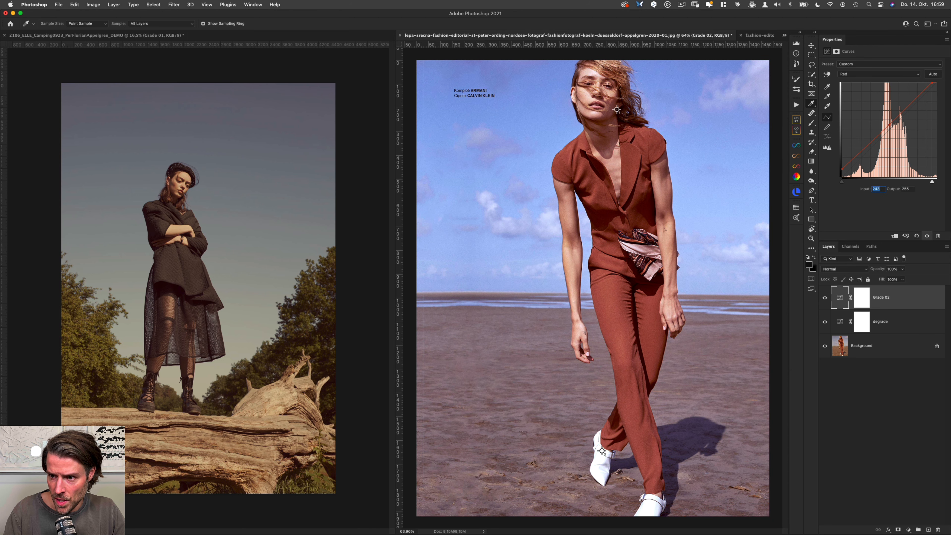
{"action": "type", "text": "255"}
{"action": "key", "text": "Tab"}
{"action": "type", "text": "243"}
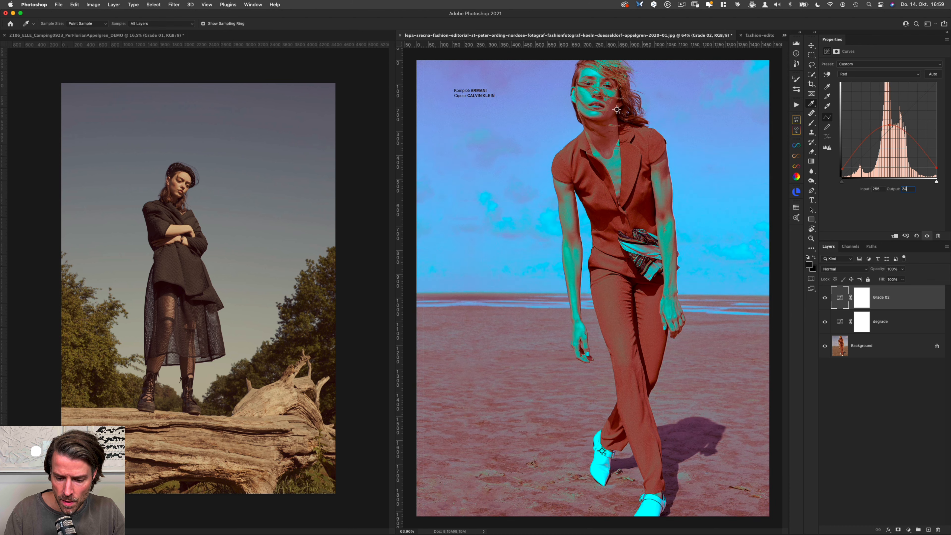
Step: Reverse the Green curve's lower points, setting the black point's input to 0 and the midtone point to input 127, output 120
{"action": "left_click", "coordinate": [855, 75]}
{"action": "left_click", "coordinate": [854, 84]}
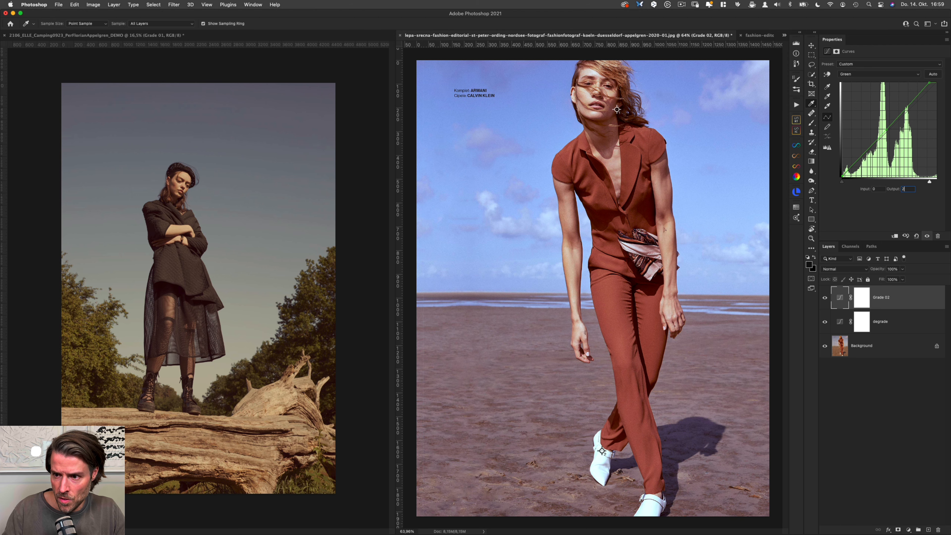
{"action": "key", "text": "plus"}
{"action": "type", "text": "127"}
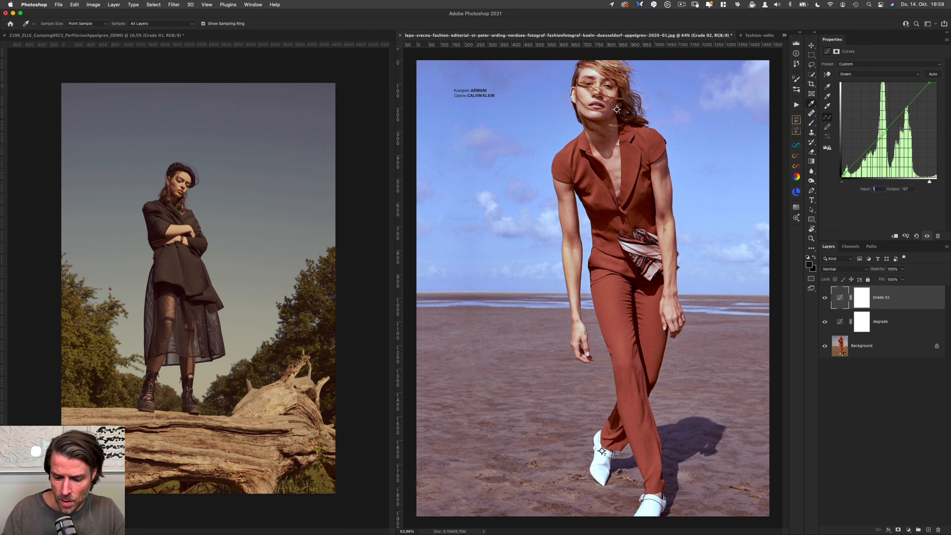
{"action": "key", "text": "Tab"}
{"action": "type", "text": "120"}
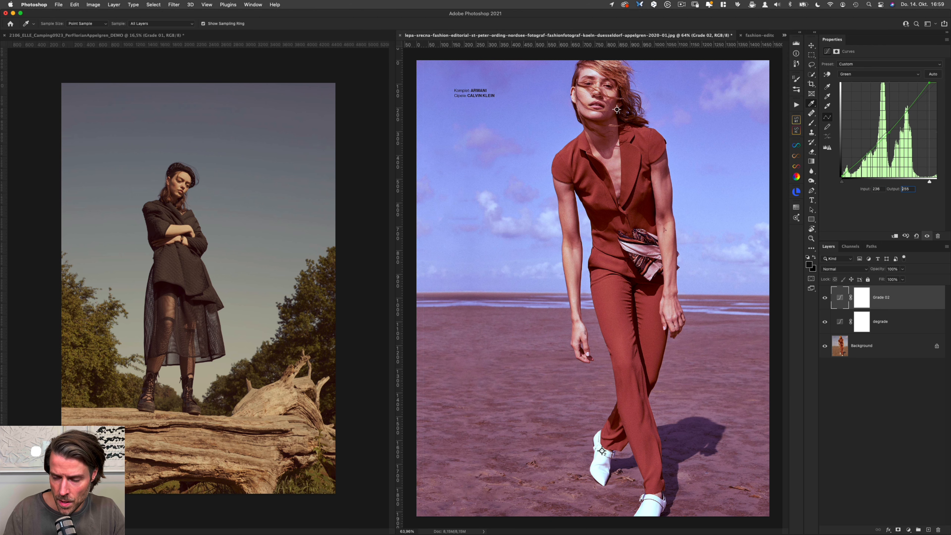
Step: Reverse the Green curve's white point by setting its input to 255 and output to 236
{"action": "key", "text": "shift+Tab"}
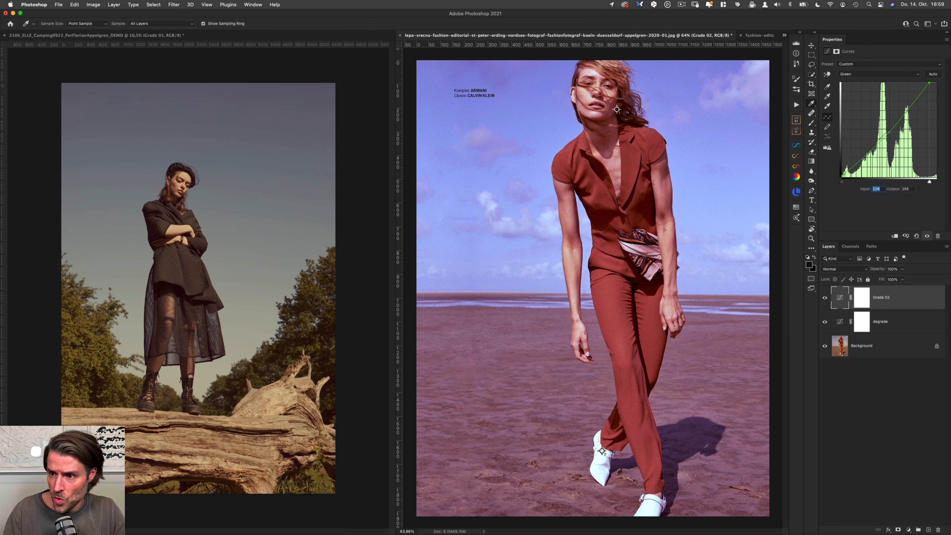
{"action": "type", "text": "255"}
{"action": "key", "text": "Tab"}
{"action": "type", "text": "236"}
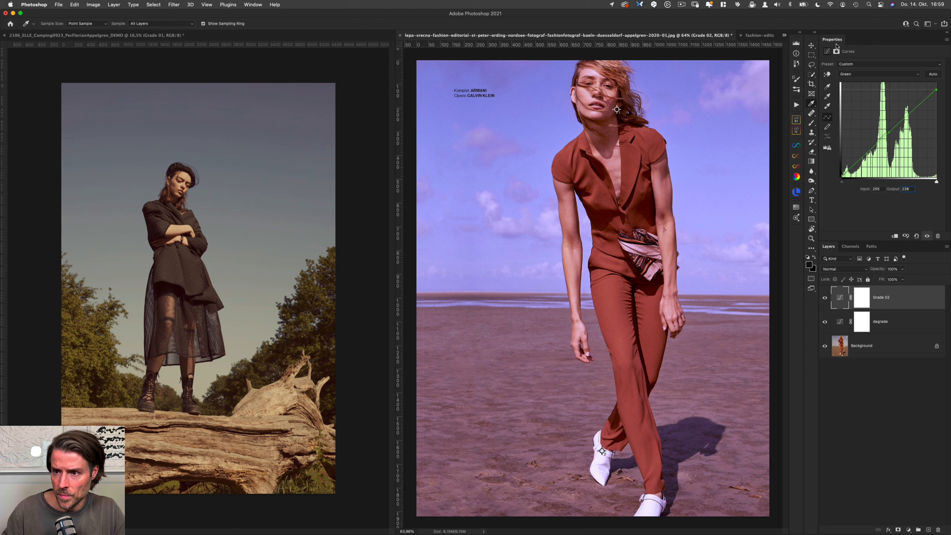
Step: Reverse the Blue curve's black point by setting its input to 0 and output to 4
{"action": "key", "text": "alt+5"}
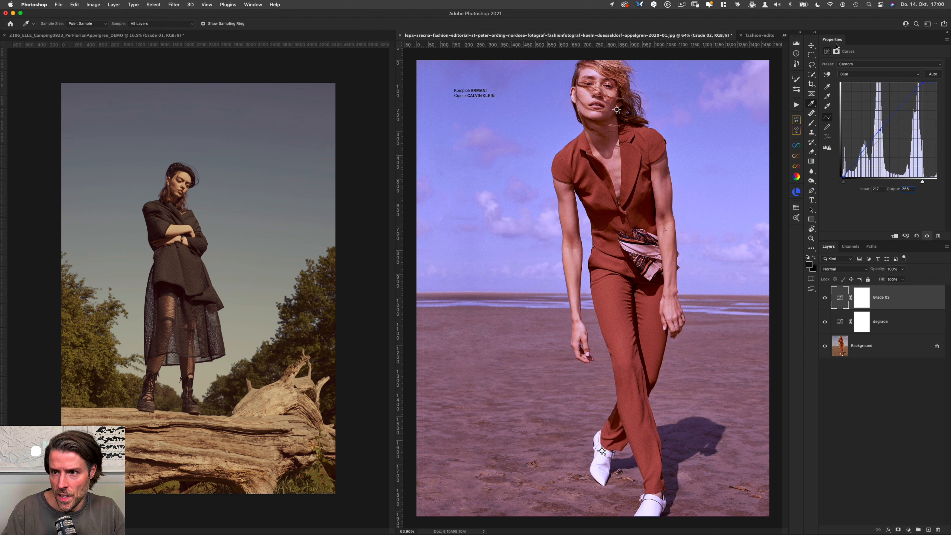
{"action": "key", "text": "plus"}
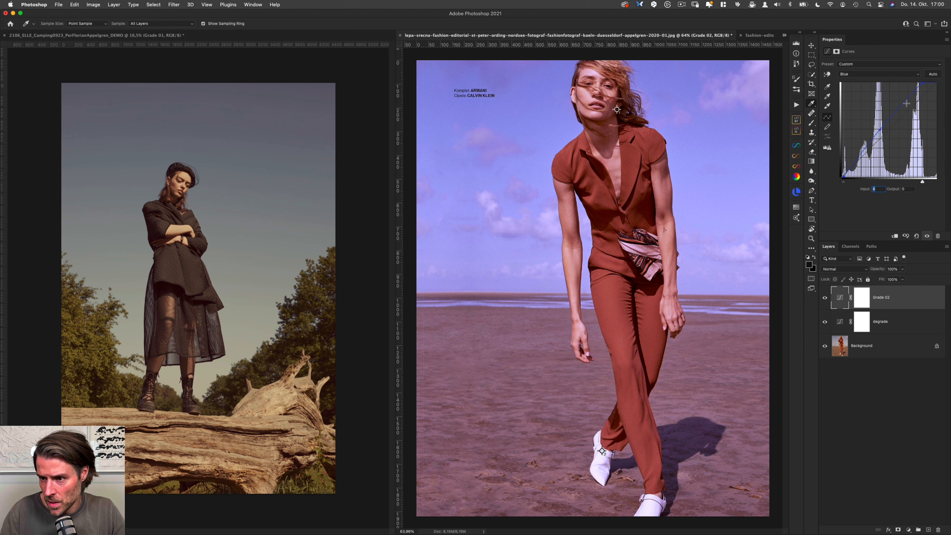
{"action": "type", "text": "0"}
{"action": "key", "text": "Tab"}
{"action": "type", "text": "4"}
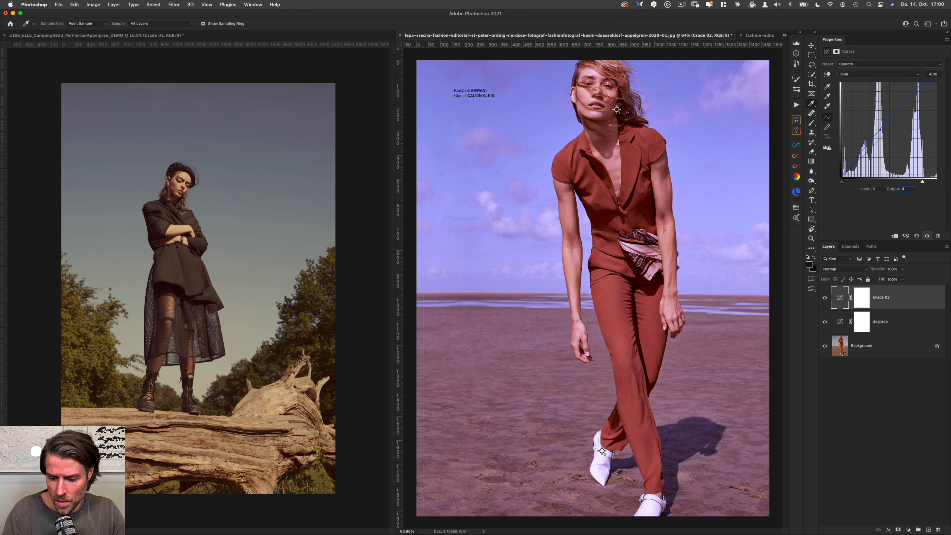
Step: Reverse the Blue curve's midtone point by setting its input to 127 and output to 102
{"action": "key", "text": "plus"}
{"action": "key", "text": "Tab"}
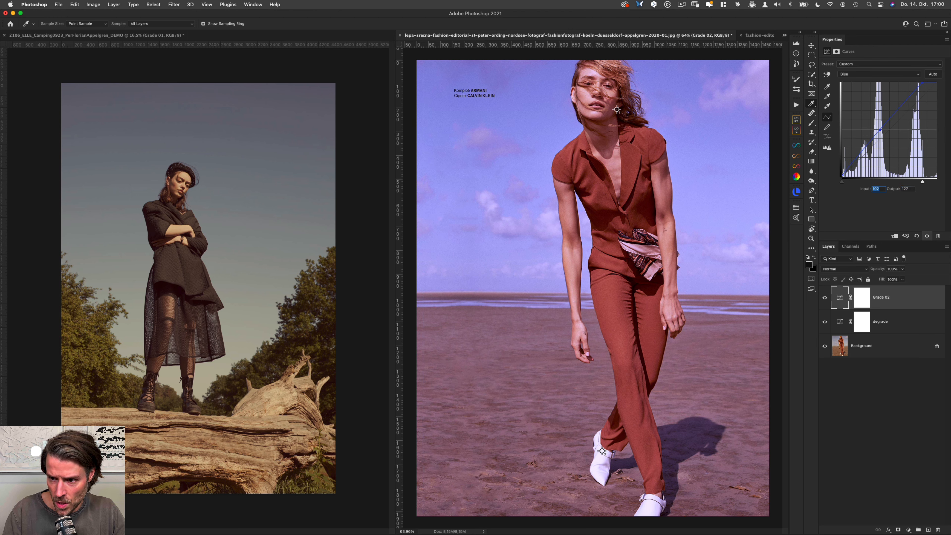
{"action": "type", "text": "127"}
{"action": "key", "text": "Tab"}
{"action": "type", "text": "102"}
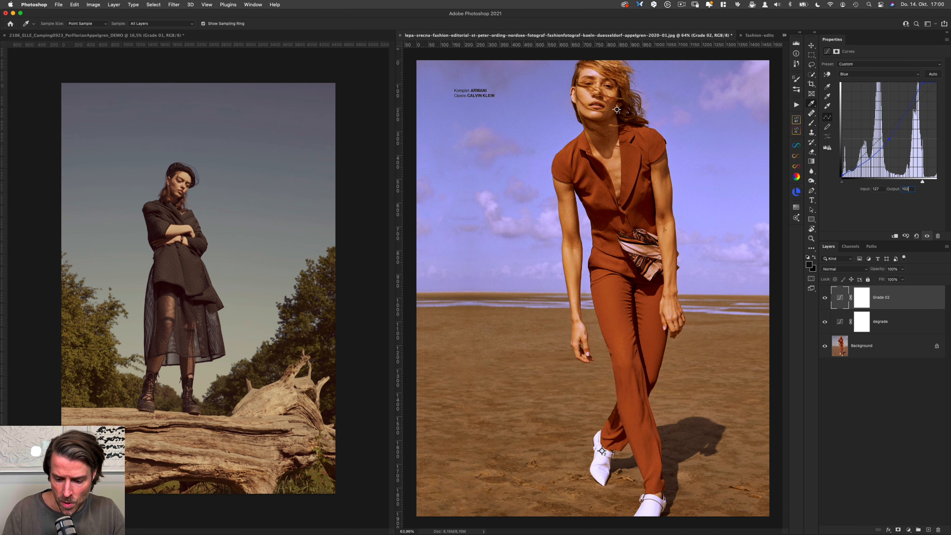
Step: Reverse the Blue curve's white point by setting its input to 255 and output to 217
{"action": "key", "text": "Tab"}
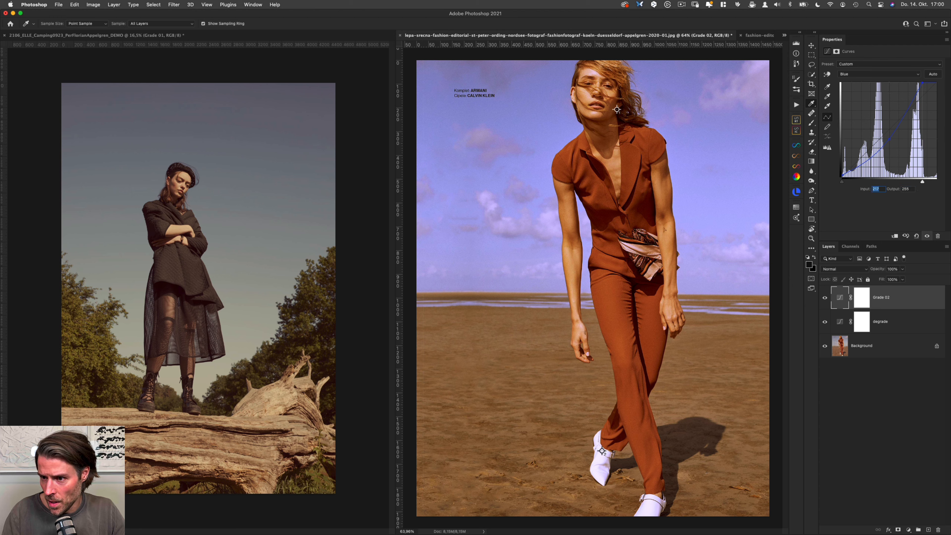
{"action": "type", "text": "255"}
{"action": "key", "text": "Tab"}
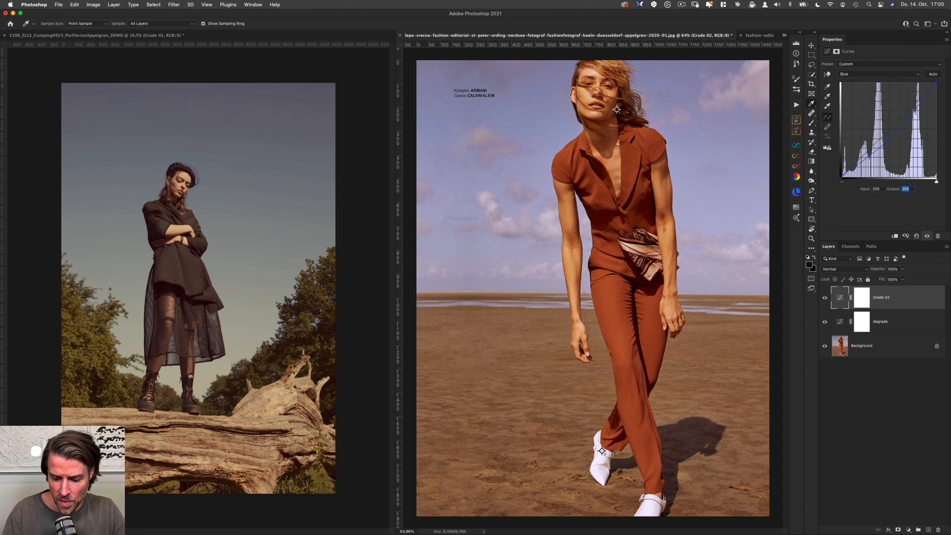
{"action": "type", "text": "217"}
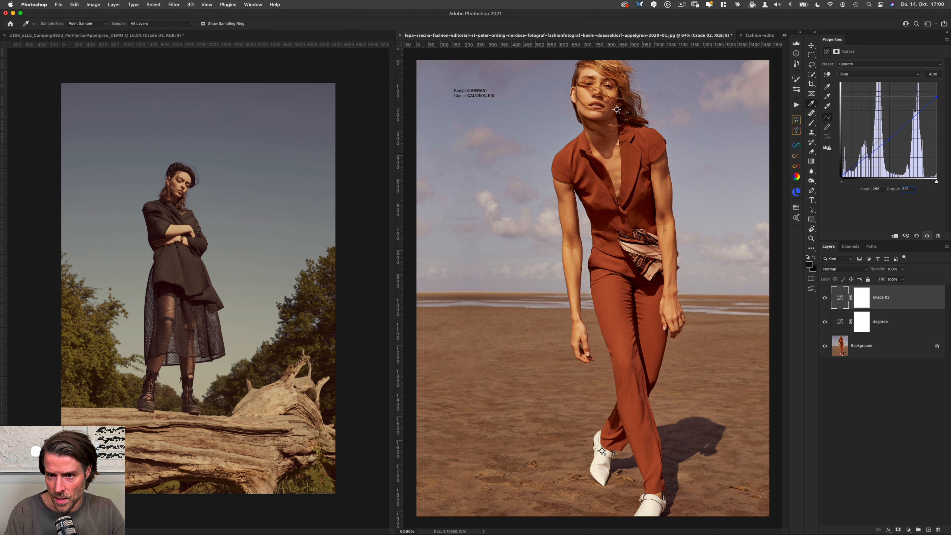
Step: Copy only the Grade 02 layer into the camping photo document and hide the Grade 01 group there
{"action": "left_click", "coordinate": [896, 324]}
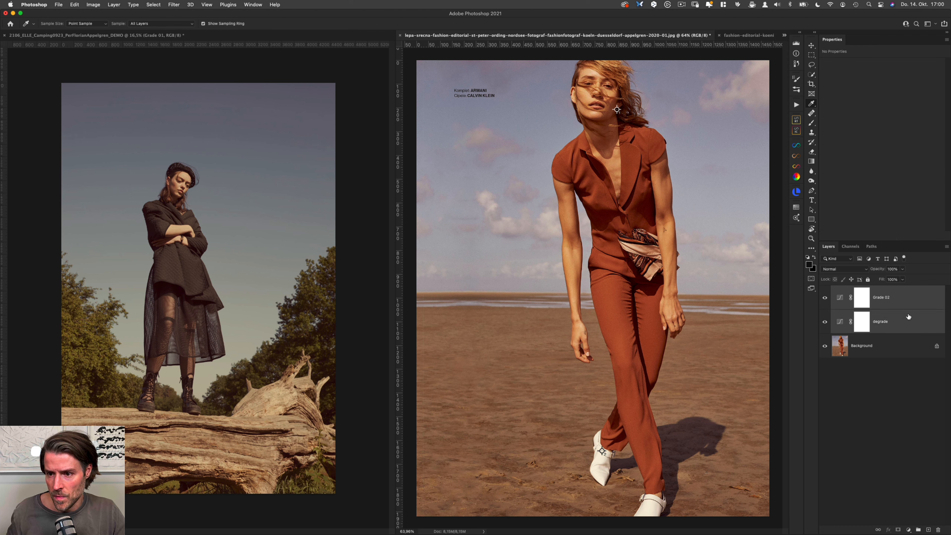
{"action": "left_click", "coordinate": [915, 299]}
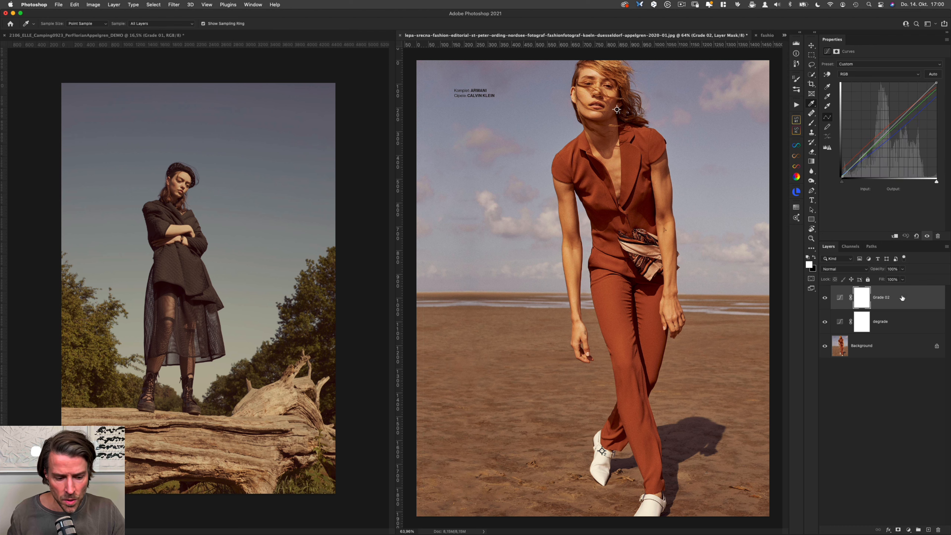
{"action": "key", "text": "v"}
{"action": "left_click_drag", "start_coordinate": [902, 297], "coordinate": [280, 262]}
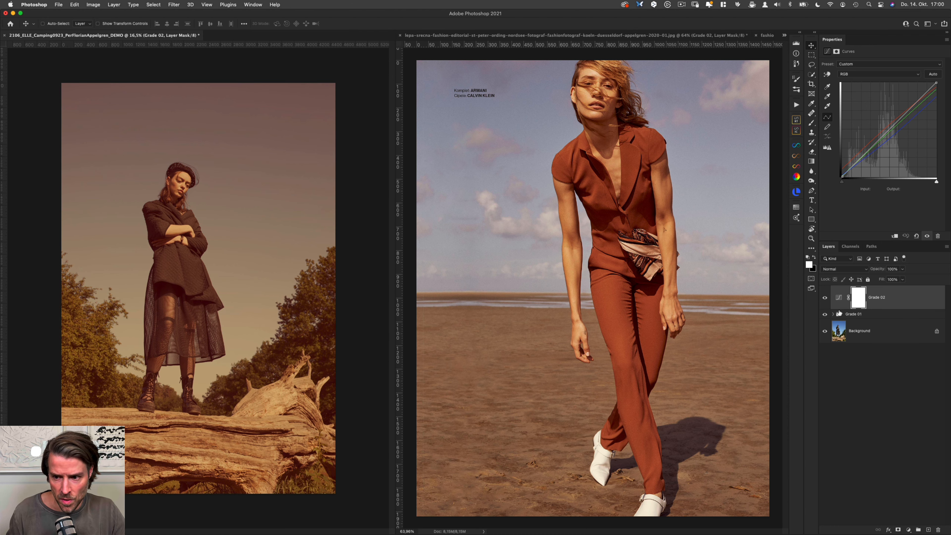
{"action": "left_click", "coordinate": [824, 314]}
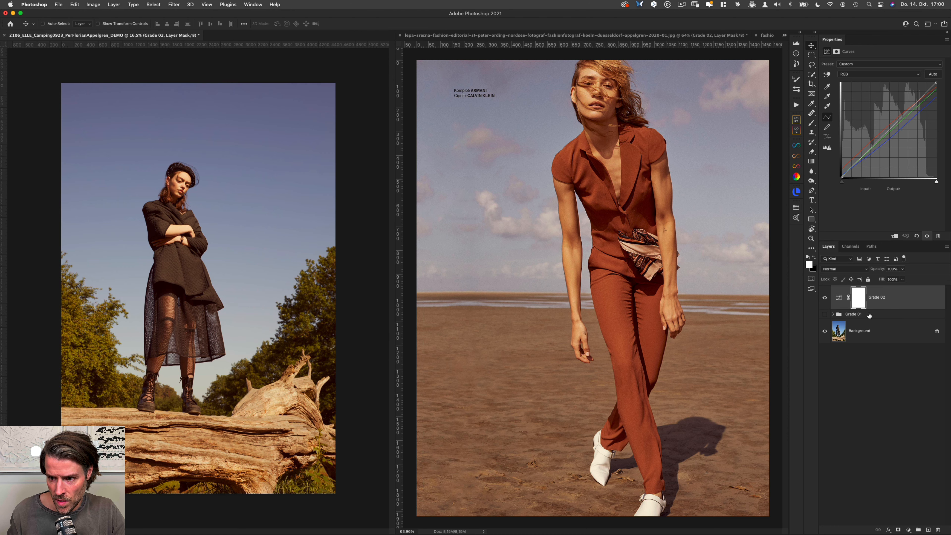
{"action": "left_click", "coordinate": [870, 315]}
{"action": "left_click", "coordinate": [908, 295]}
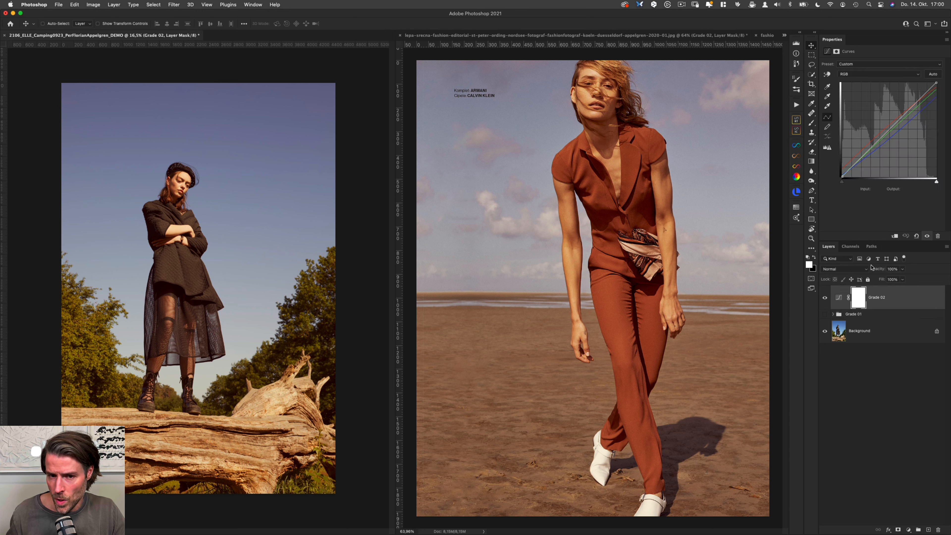
Step: Toggle the Grade 02 layer's visibility to compare the camping photo with and without the grade
{"action": "key", "text": "super+g"}
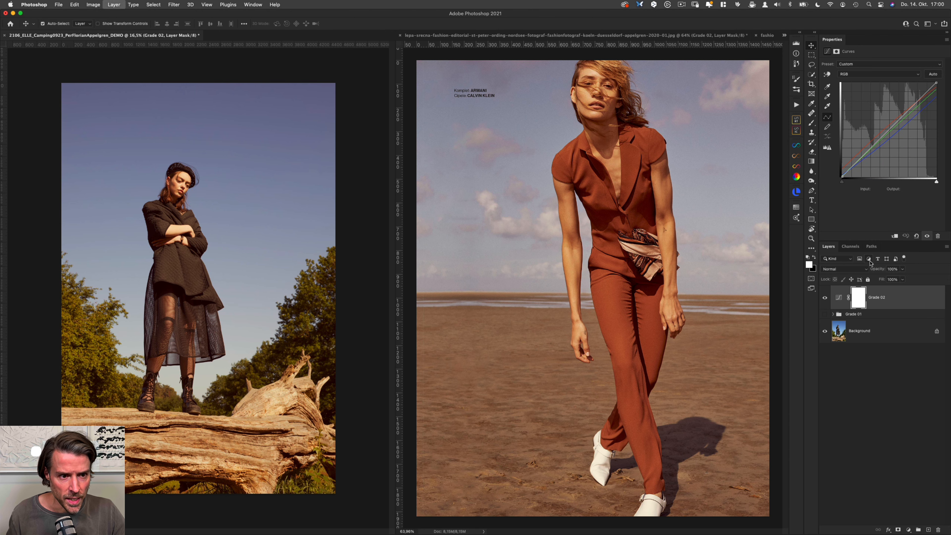
{"action": "key", "text": "super+comma"}
{"action": "key", "text": "super+comma"}
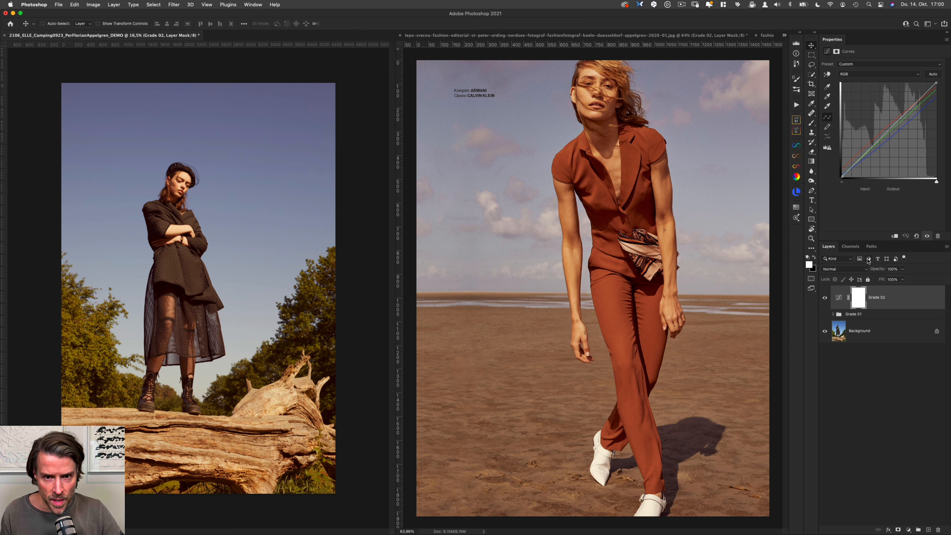
{"action": "key", "text": "super+comma"}
{"action": "key", "text": "super+comma"}
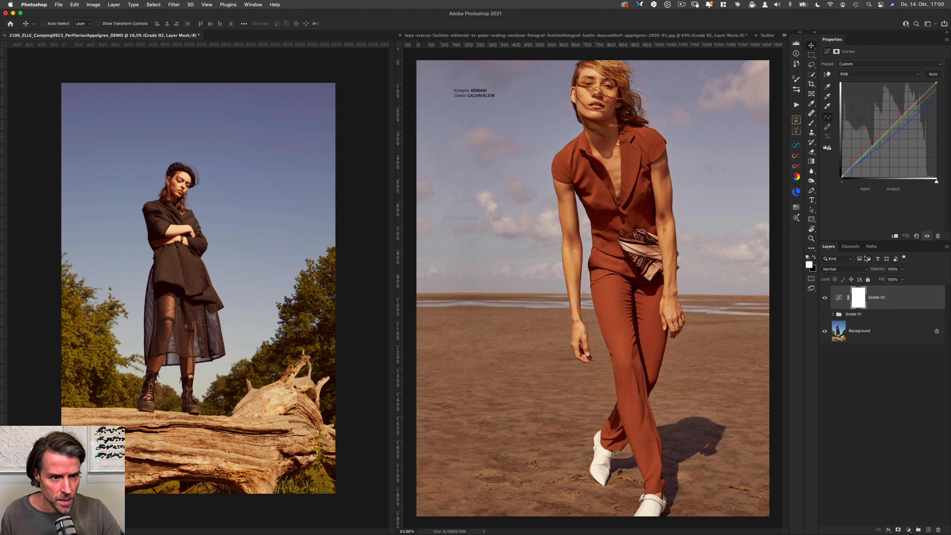
Step: Set the Grade 02 layer's blend mode to Color and duplicate the layer
{"action": "left_click", "coordinate": [845, 270]}
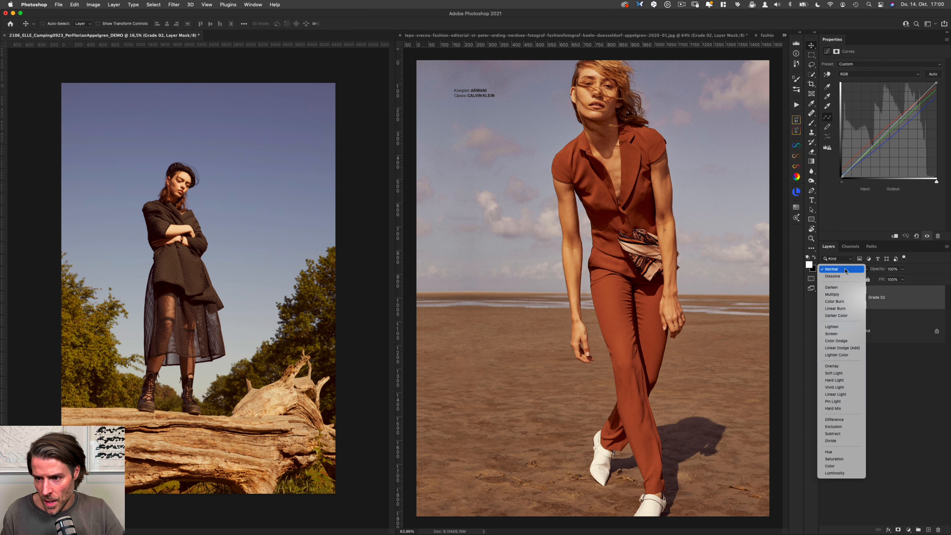
{"action": "left_click", "coordinate": [855, 465]}
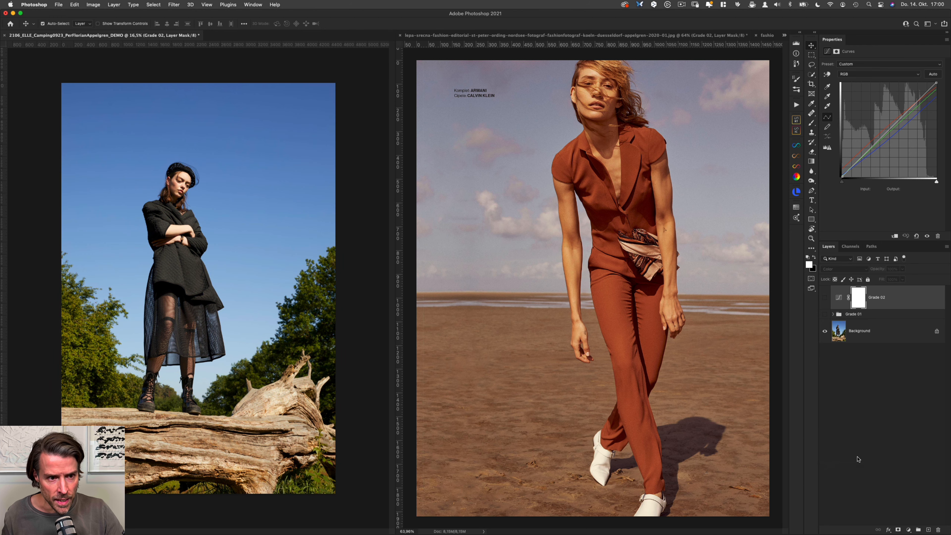
{"action": "key", "text": "super+comma"}
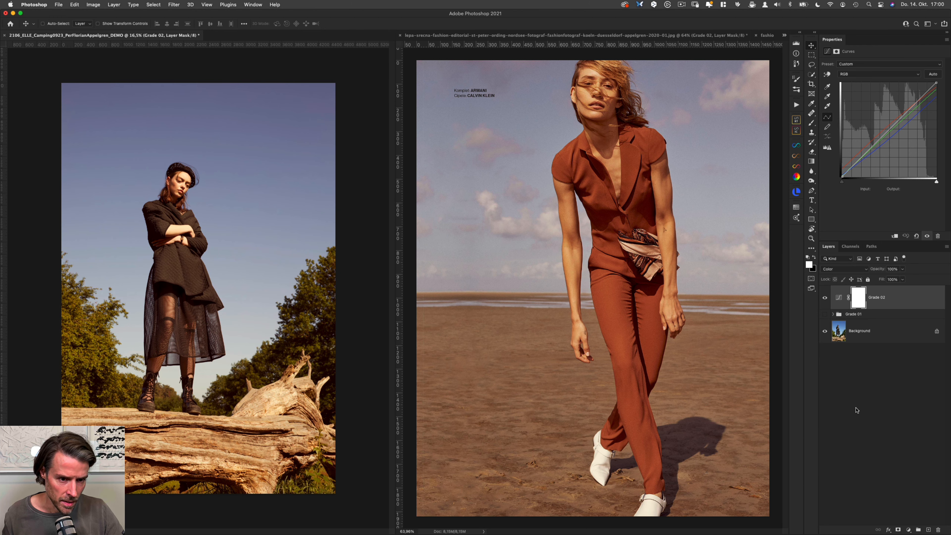
{"action": "key", "text": "super+j"}
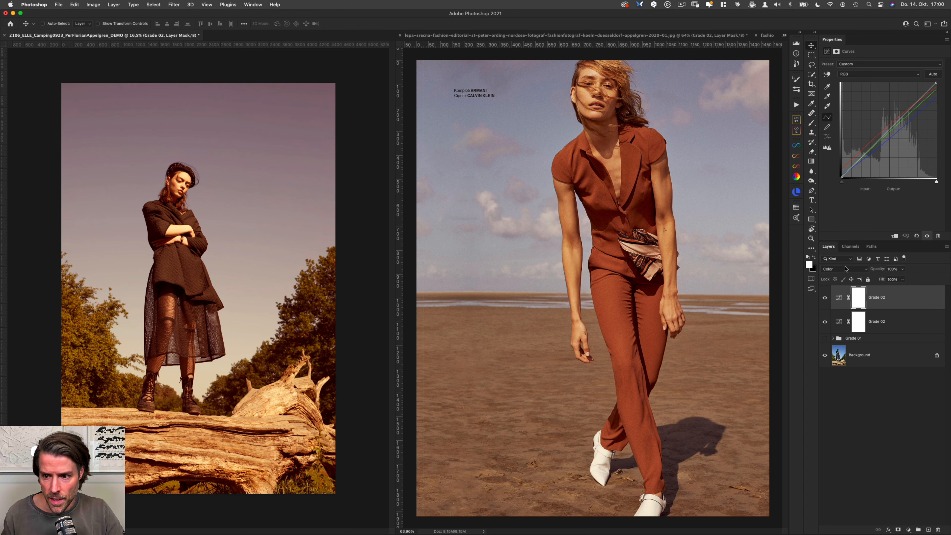
Step: Set the upper Grade 02 layer to Normal blend mode at 50% opacity and compare the photo with and without it
{"action": "left_click", "coordinate": [845, 269]}
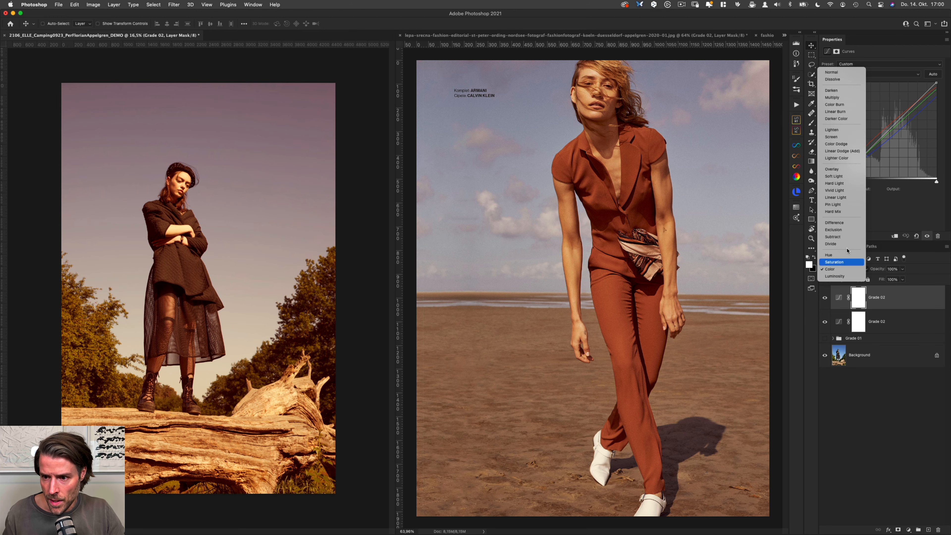
{"action": "left_click", "coordinate": [846, 72]}
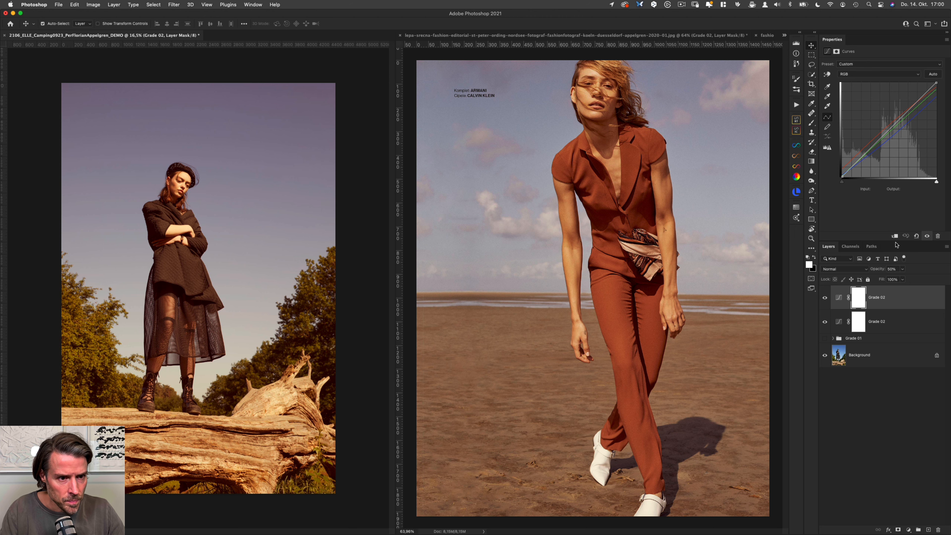
{"action": "key", "text": "super+comma"}
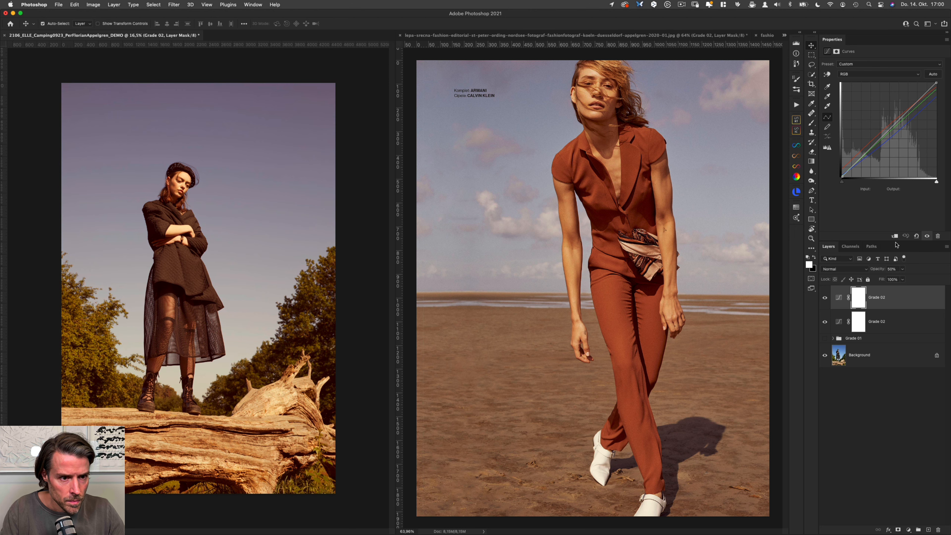
{"action": "key", "text": "super+comma"}
{"action": "key", "text": "super+comma"}
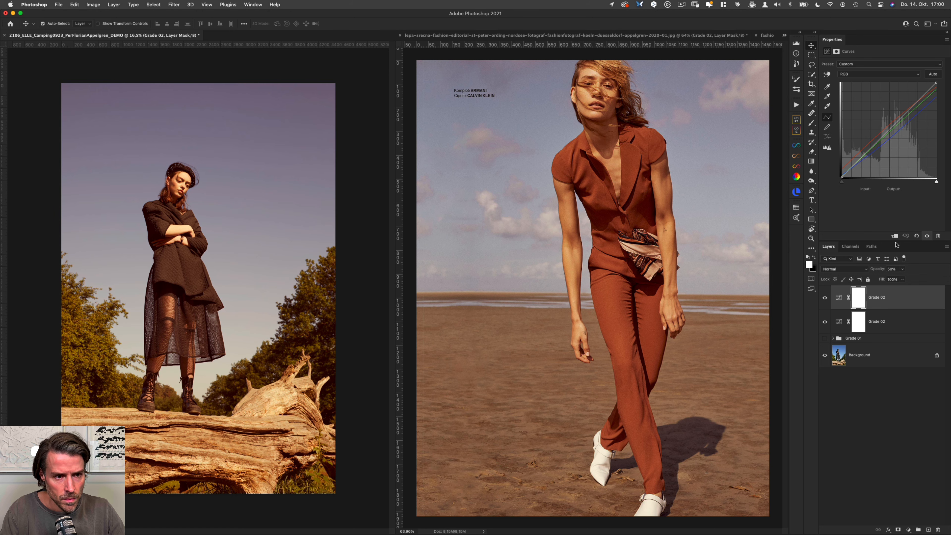
{"action": "key", "text": "super+comma"}
{"action": "key", "text": "super+comma"}
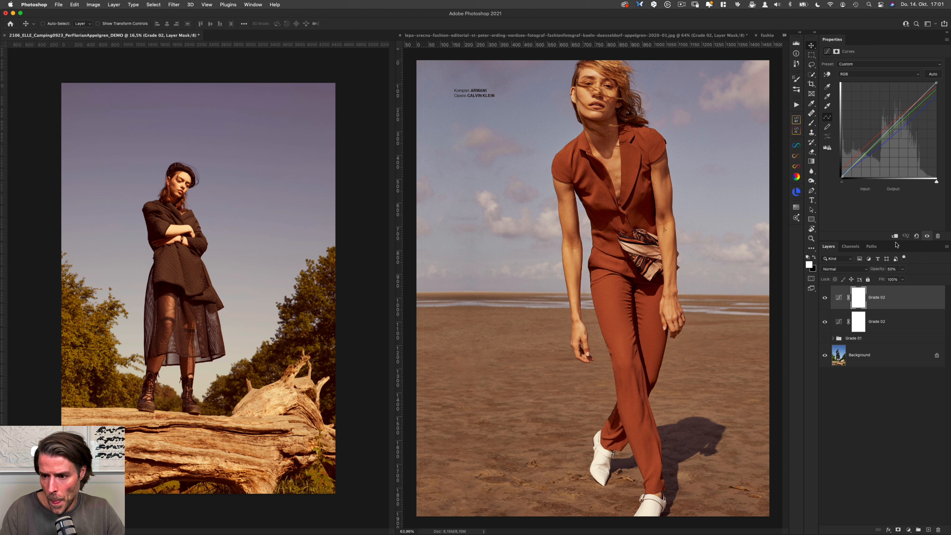
Step: Move the masked Background layer out of the Grade 01 group to just above the locked Background and hide it
{"action": "left_click", "coordinate": [832, 337]}
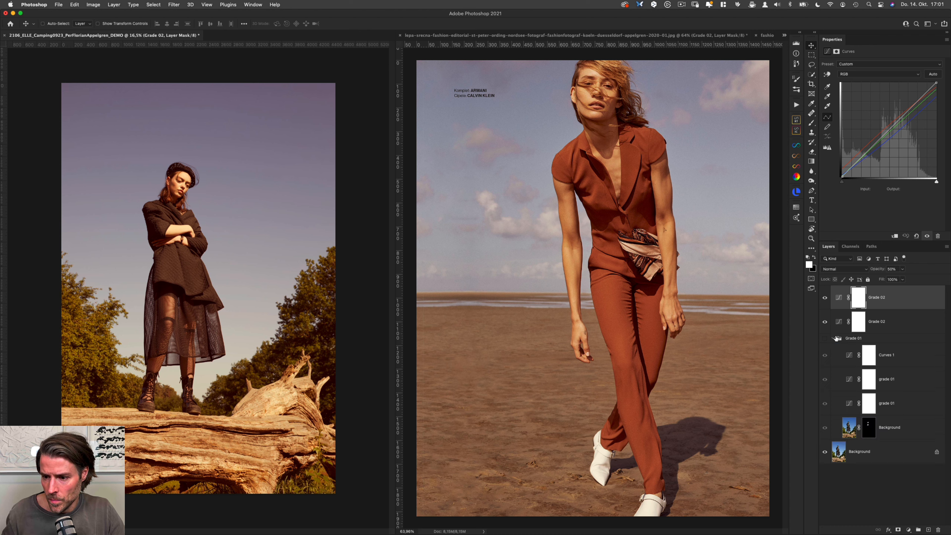
{"action": "left_click_drag", "start_coordinate": [902, 431], "coordinate": [901, 442]}
{"action": "left_click", "coordinate": [833, 338]}
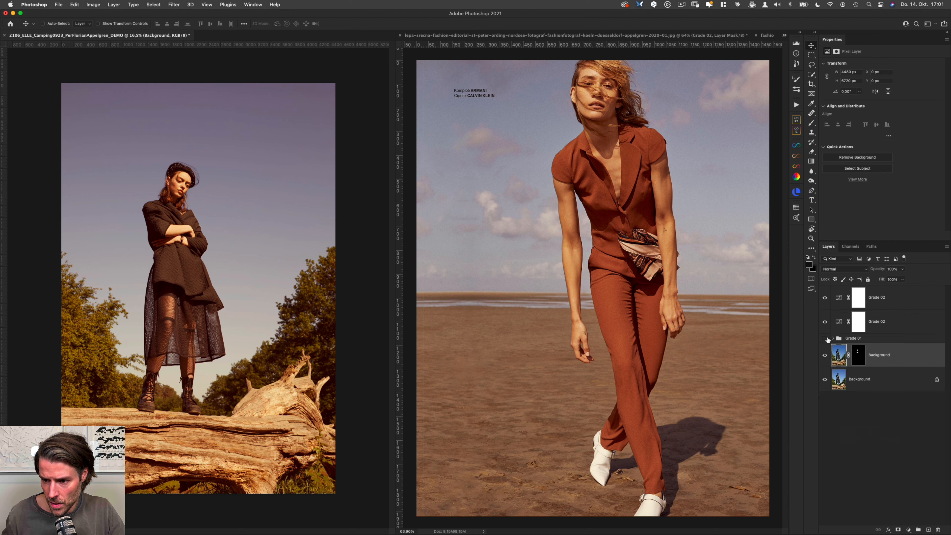
{"action": "left_click", "coordinate": [824, 356]}
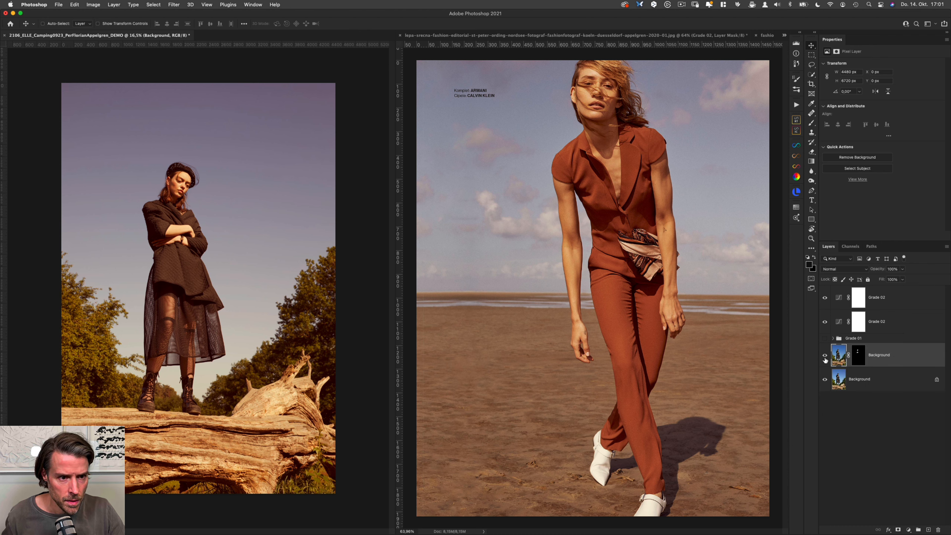
{"action": "left_click", "coordinate": [824, 359]}
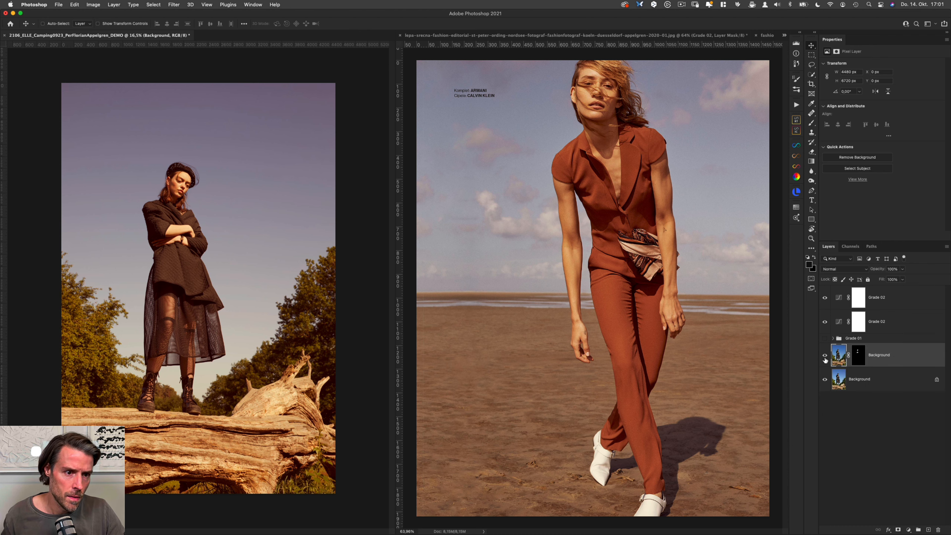
{"action": "left_click", "coordinate": [825, 359]}
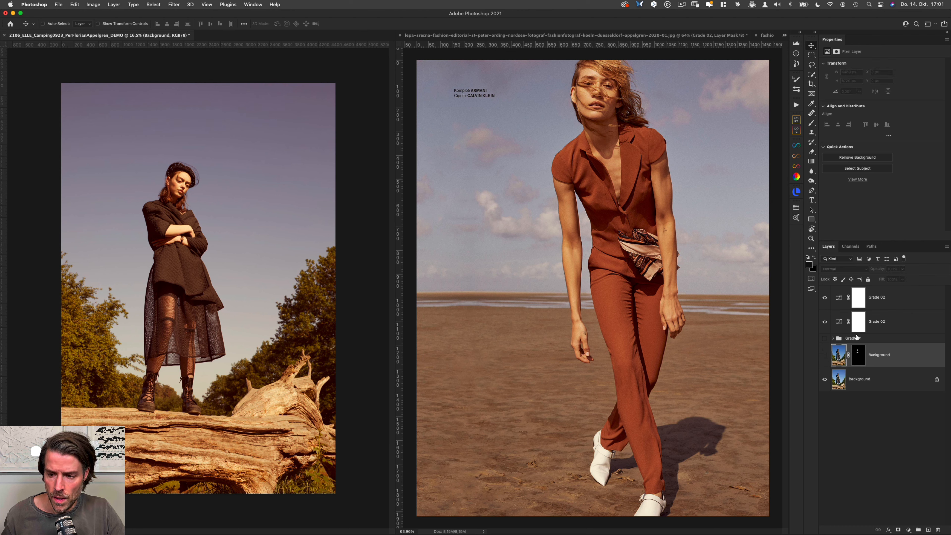
Step: Delete the hidden masked Background layer above the locked Background
{"action": "left_click", "coordinate": [894, 324]}
{"action": "left_click", "coordinate": [906, 300]}
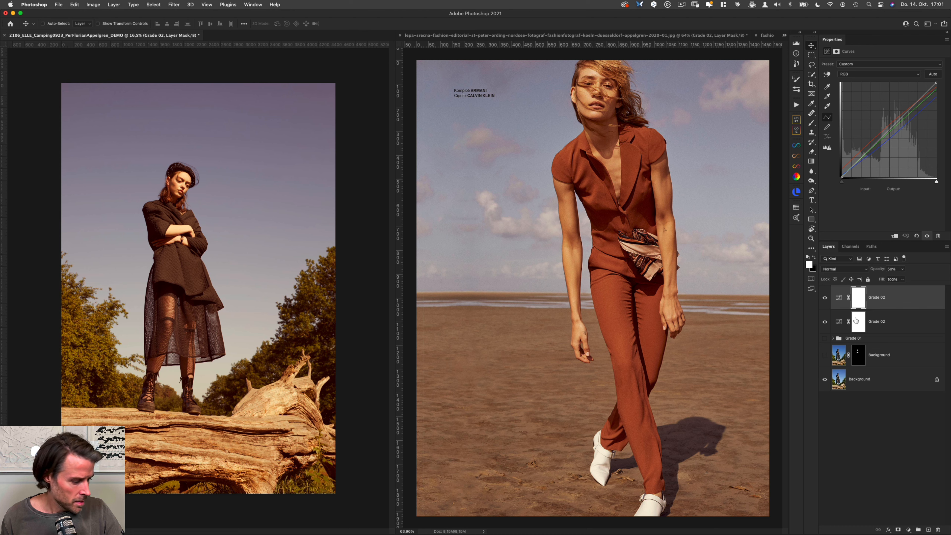
{"action": "left_click", "coordinate": [886, 376]}
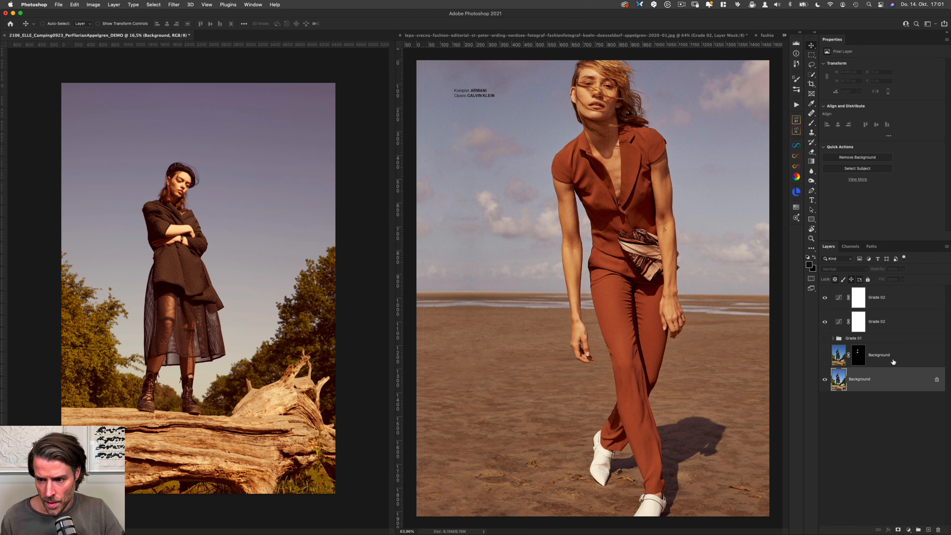
{"action": "left_click_drag", "start_coordinate": [893, 361], "coordinate": [937, 529]}
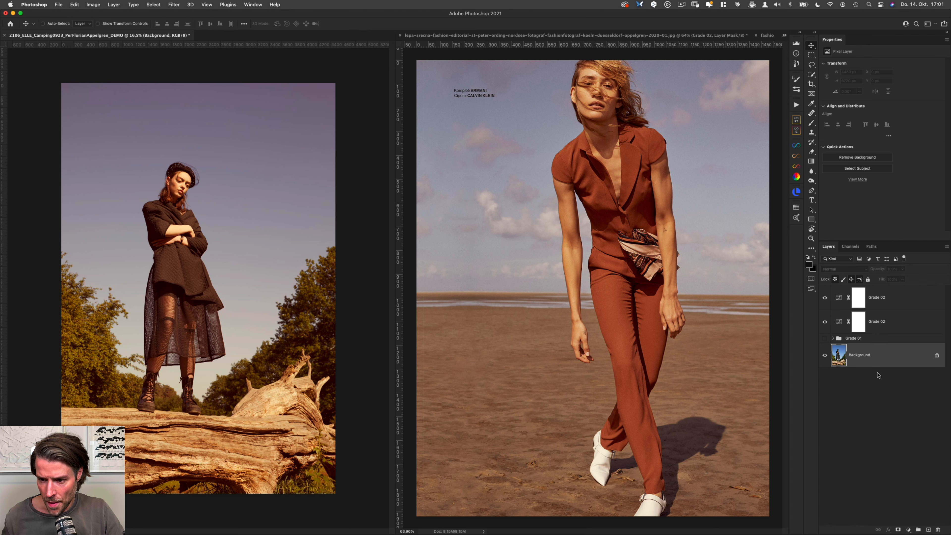
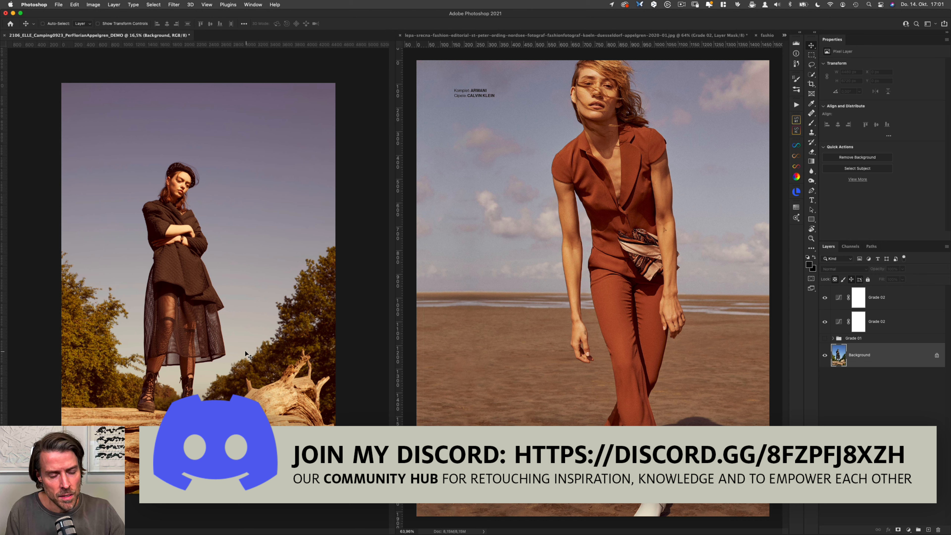
Step: Replace the sky with the blue cloudy sky at scale 329 and temperature -38, output to new layers
{"action": "left_click", "coordinate": [76, 5]}
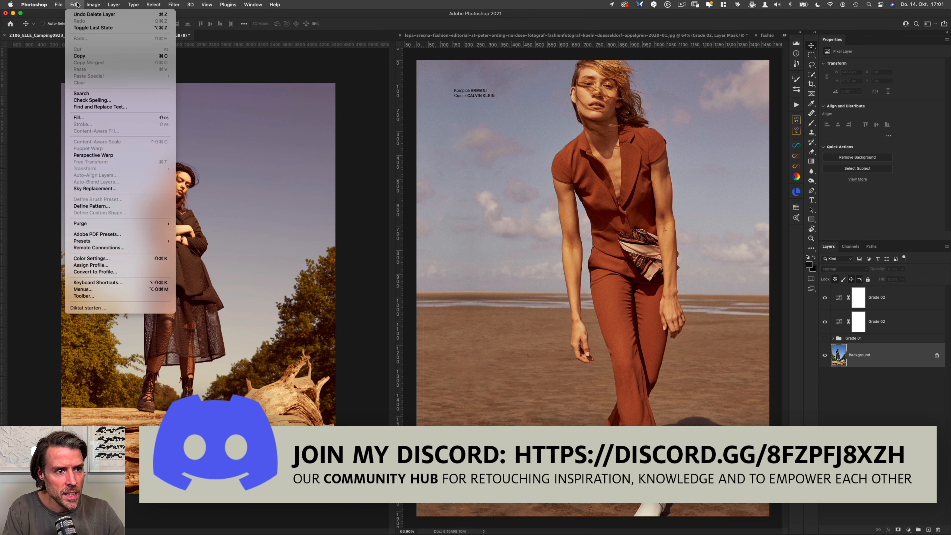
{"action": "left_click", "coordinate": [130, 189]}
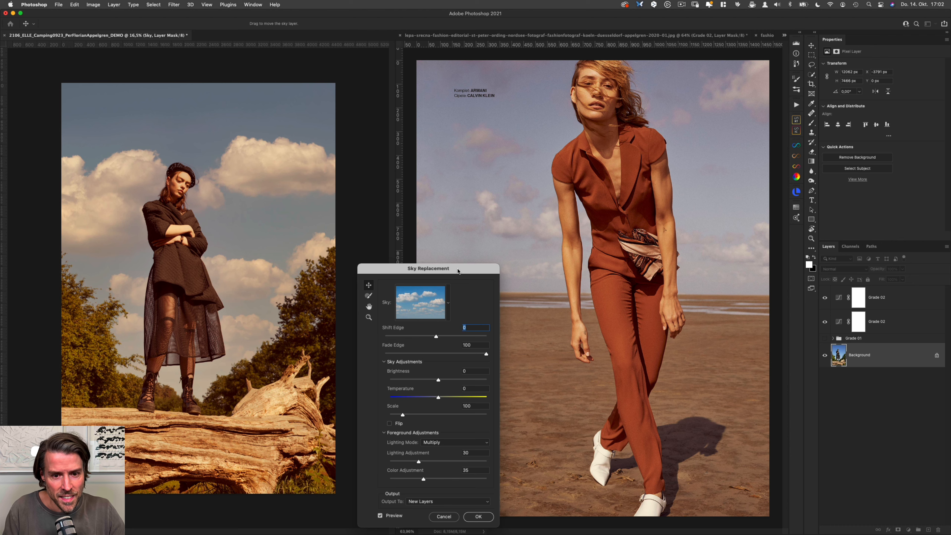
{"action": "mouse_move", "coordinate": [458, 271]}
{"action": "left_mouse_down"}
{"action": "mouse_move", "coordinate": [506, 210]}
{"action": "mouse_move", "coordinate": [460, 253]}
{"action": "left_mouse_up"}
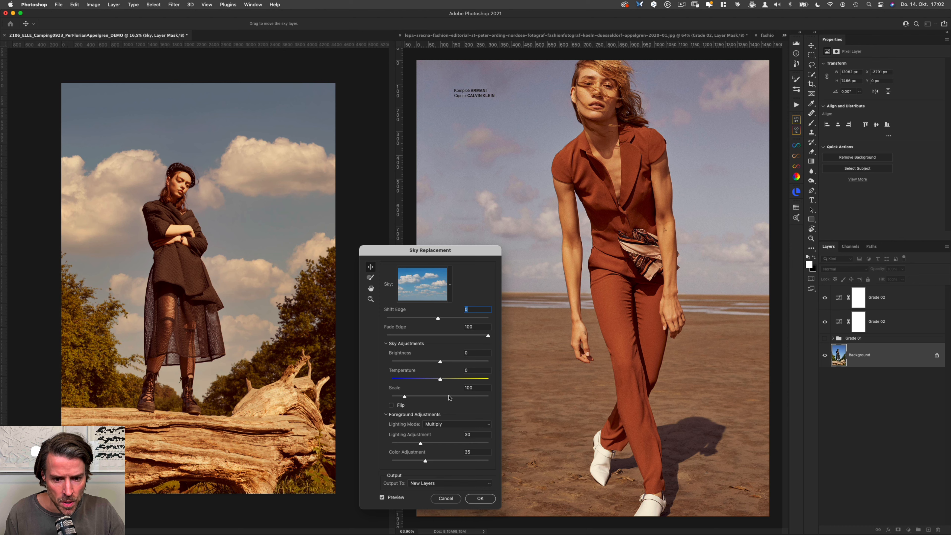
{"action": "left_click", "coordinate": [449, 396]}
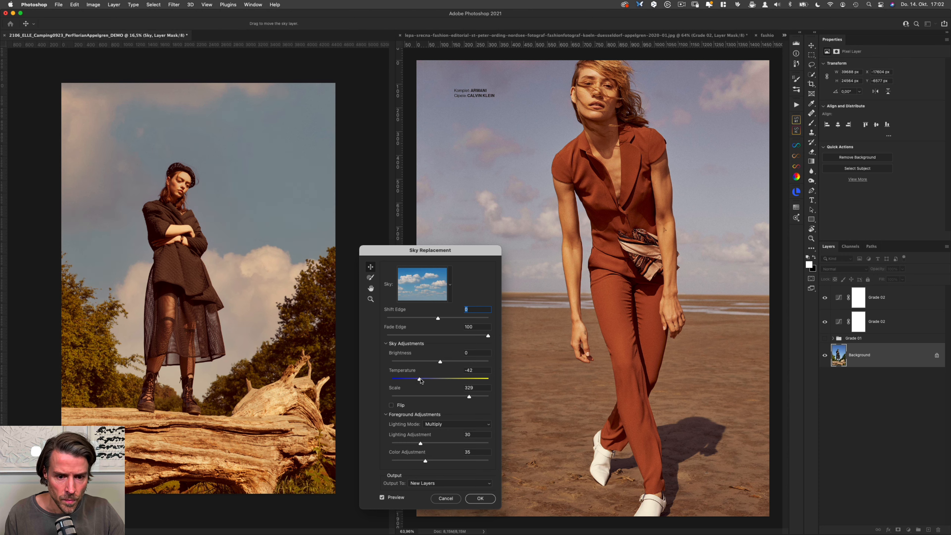
{"action": "left_click_drag", "start_coordinate": [420, 380], "coordinate": [422, 381]}
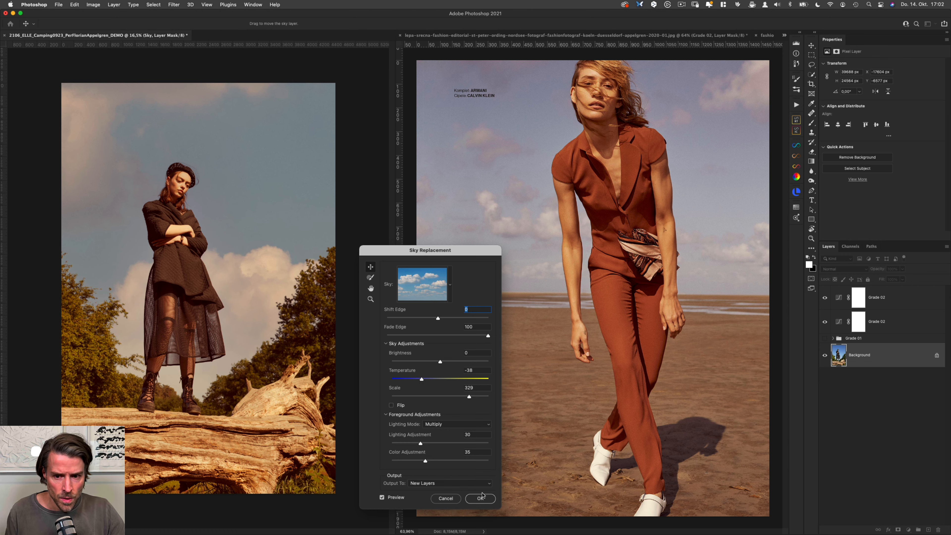
{"action": "left_click", "coordinate": [482, 499]}
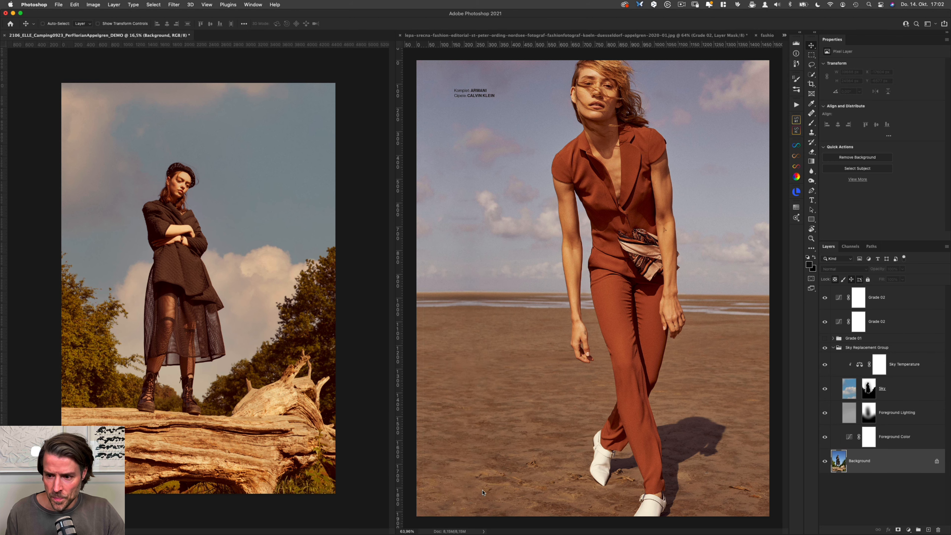
Step: Inspect the Sky layer's mask, and add a Selective Color adjustment clipped above the Sky Temperature layer
{"action": "left_click", "coordinate": [868, 389], "text": "alt"}
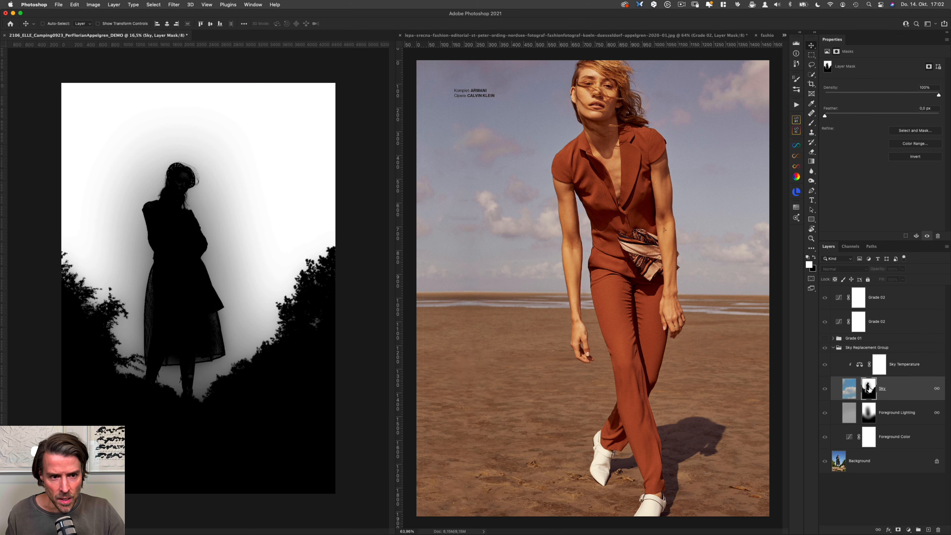
{"action": "left_click", "coordinate": [868, 389], "text": "alt"}
{"action": "left_click", "coordinate": [911, 367]}
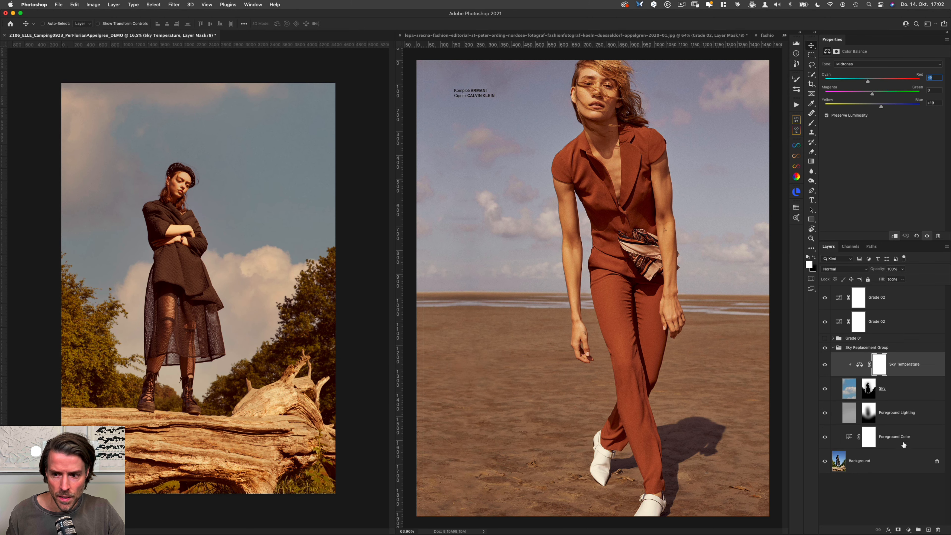
{"action": "left_click", "coordinate": [908, 530]}
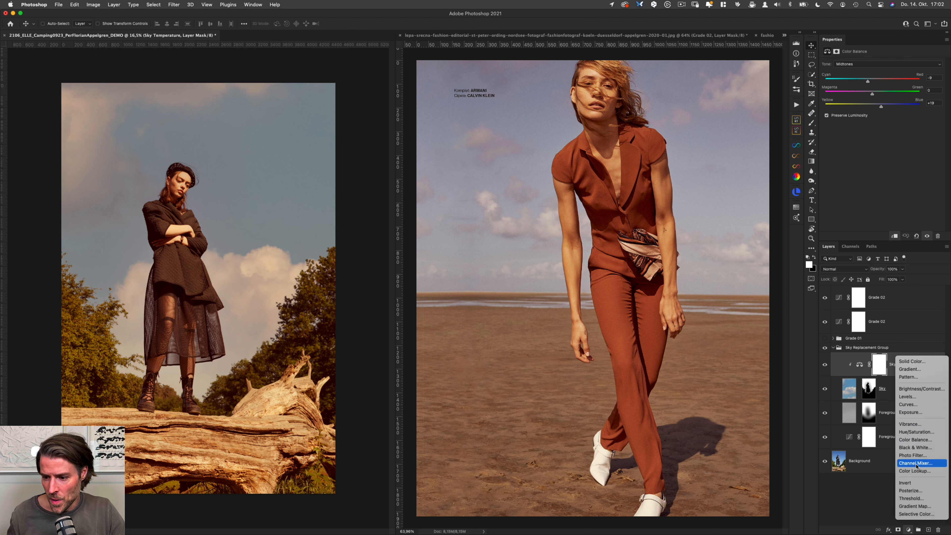
{"action": "left_click", "coordinate": [917, 513]}
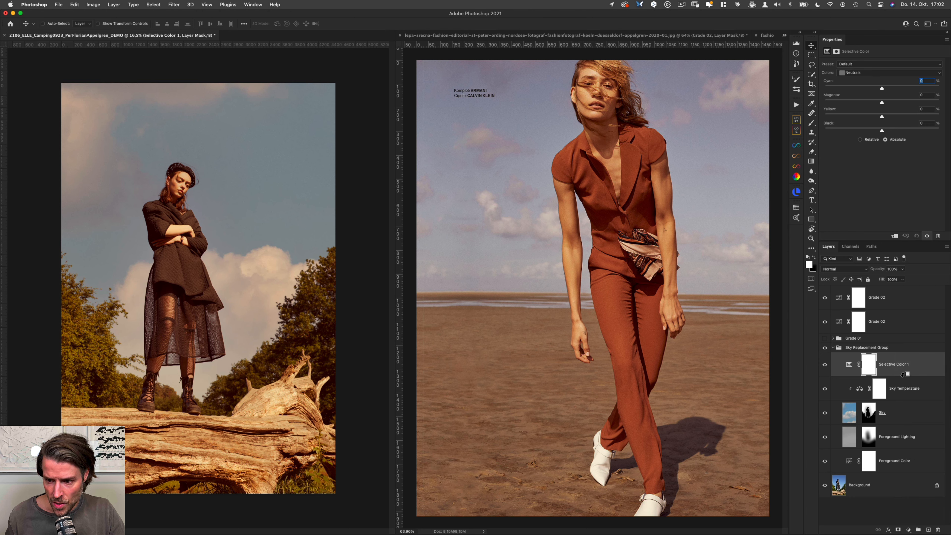
{"action": "left_click", "coordinate": [903, 376], "text": "alt"}
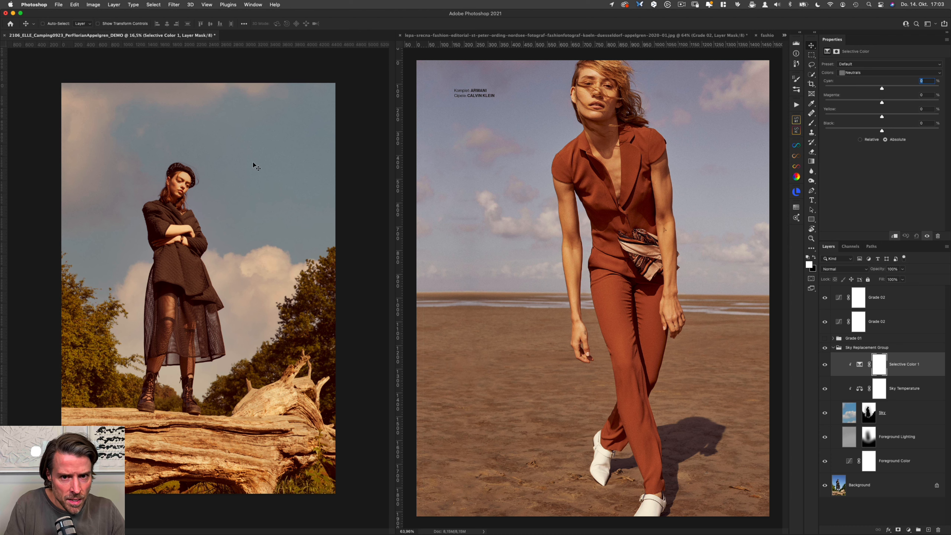
Step: Set the Selective Color layer's Cyan for Neutrals to -5%, comparing the sky with and without the adjustment
{"action": "left_click_drag", "start_coordinate": [883, 87], "coordinate": [878, 89]}
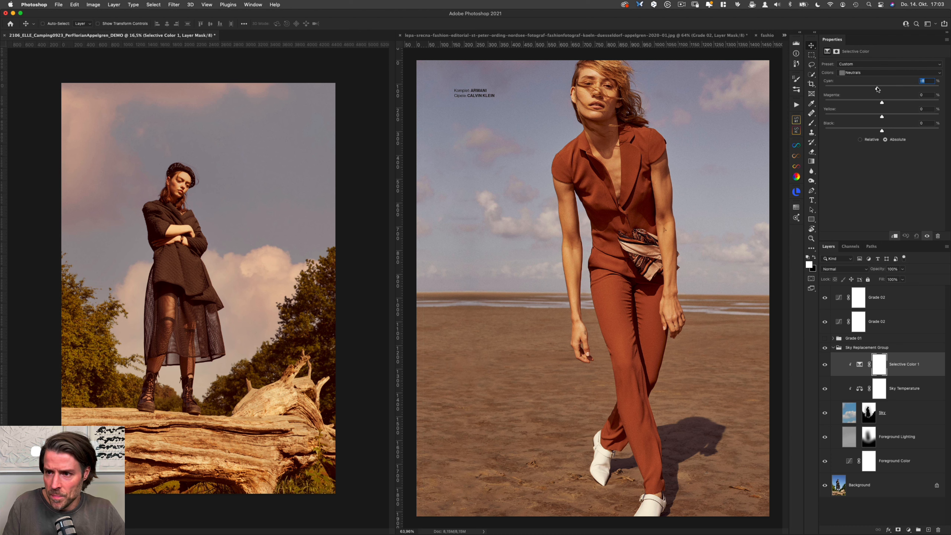
{"action": "key", "text": "super+comma"}
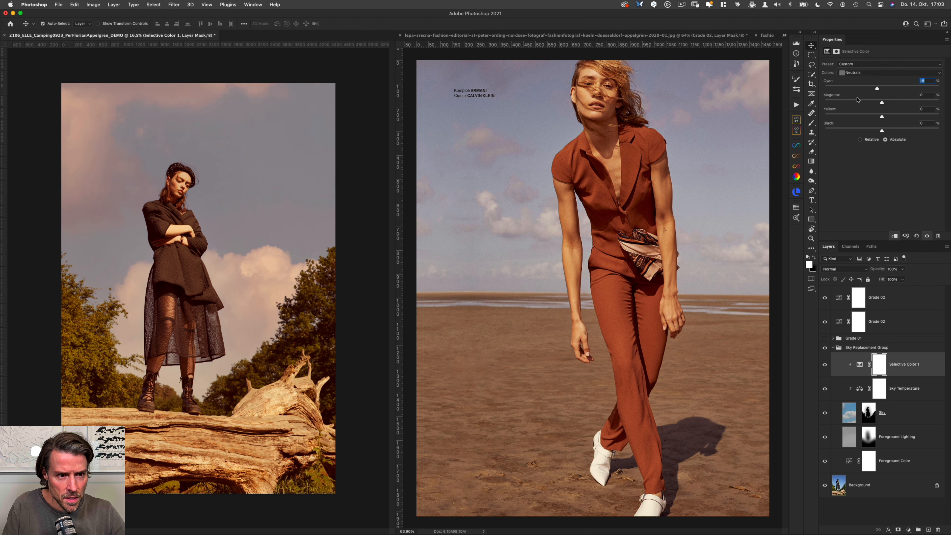
{"action": "key", "text": "super+comma"}
{"action": "key", "text": "super+comma"}
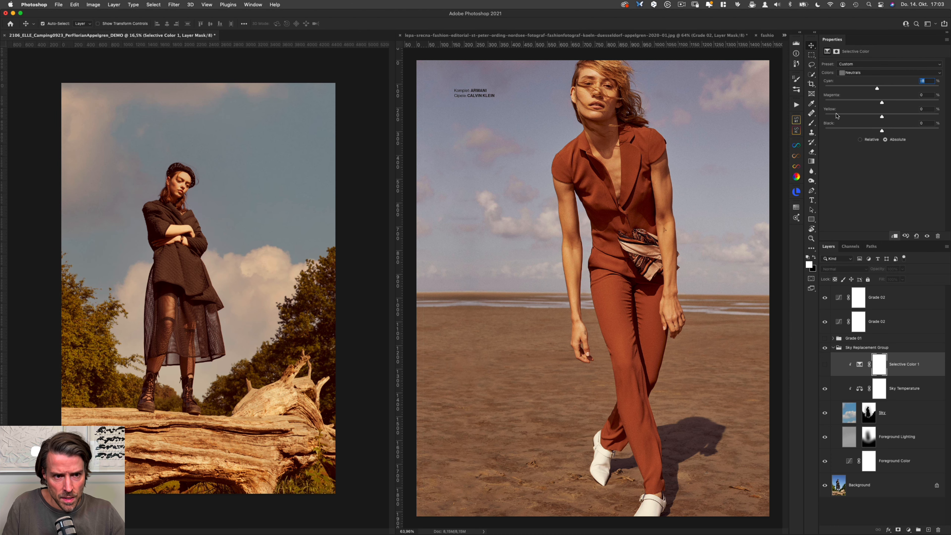
{"action": "key", "text": "super+comma"}
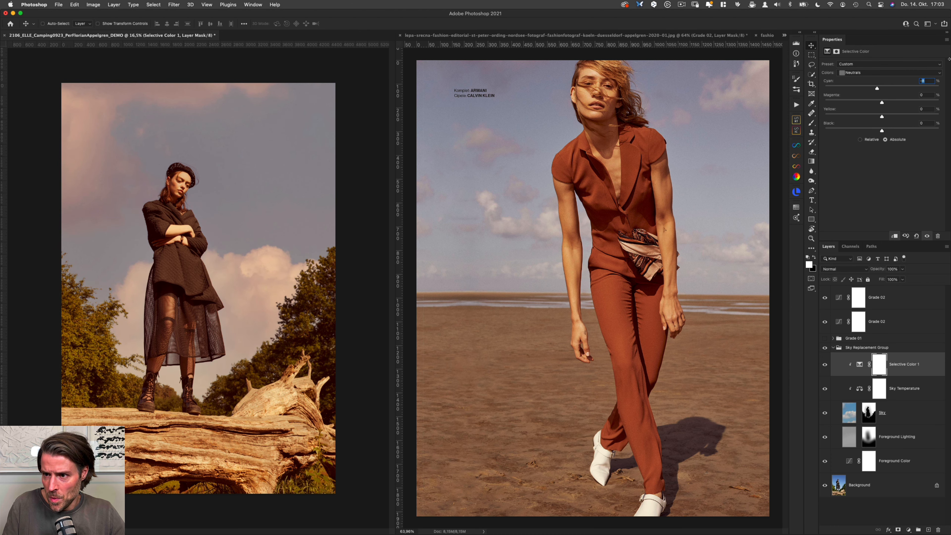
{"action": "type", "text": "-5"}
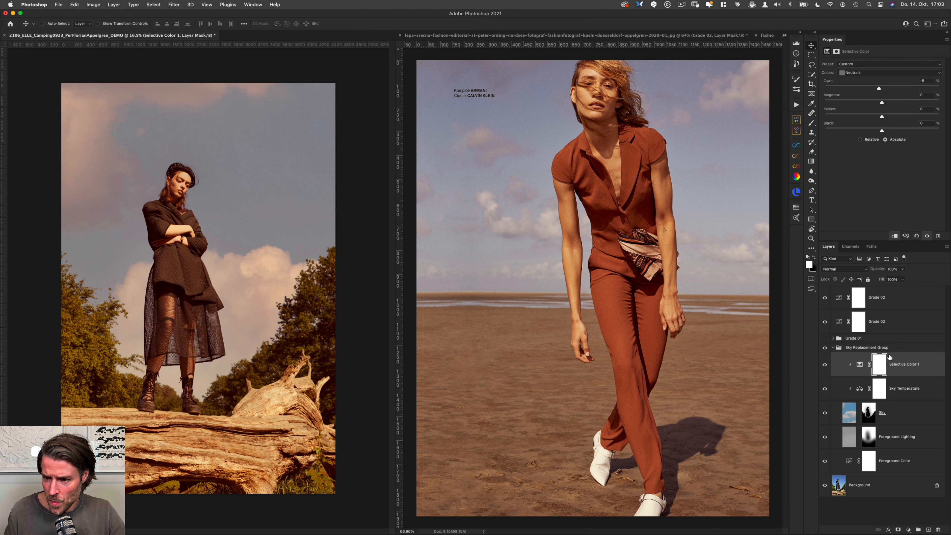
Step: Add a Hue/Saturation layer above the Grade 02 layers and lower the Yellows saturation to -25, sampling the tree trunk
{"action": "left_click", "coordinate": [833, 347]}
{"action": "left_click", "coordinate": [907, 299]}
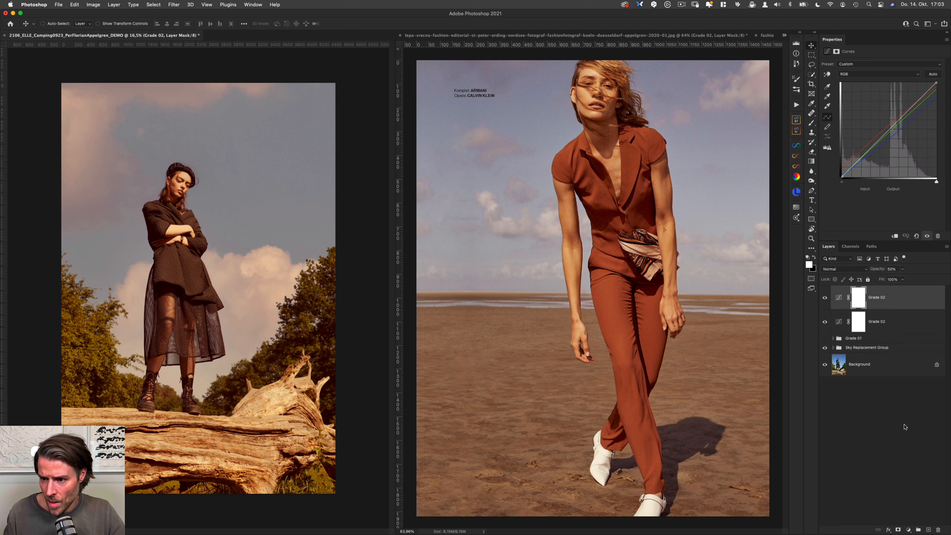
{"action": "left_click", "coordinate": [908, 529]}
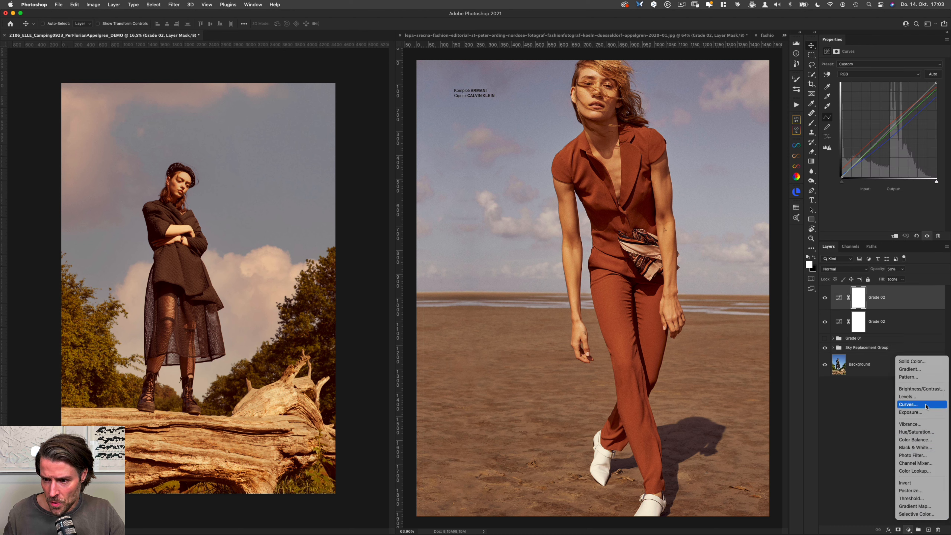
{"action": "left_click", "coordinate": [919, 432]}
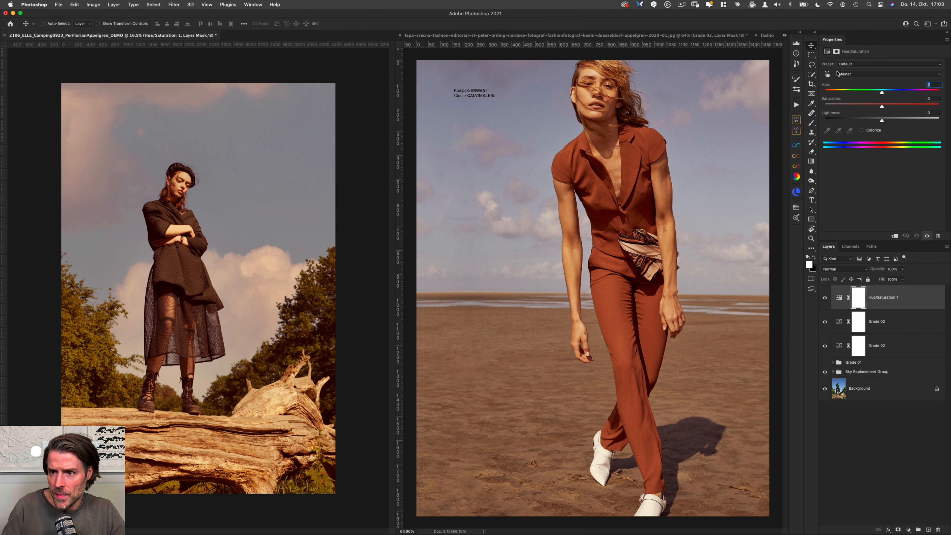
{"action": "left_click", "coordinate": [827, 74]}
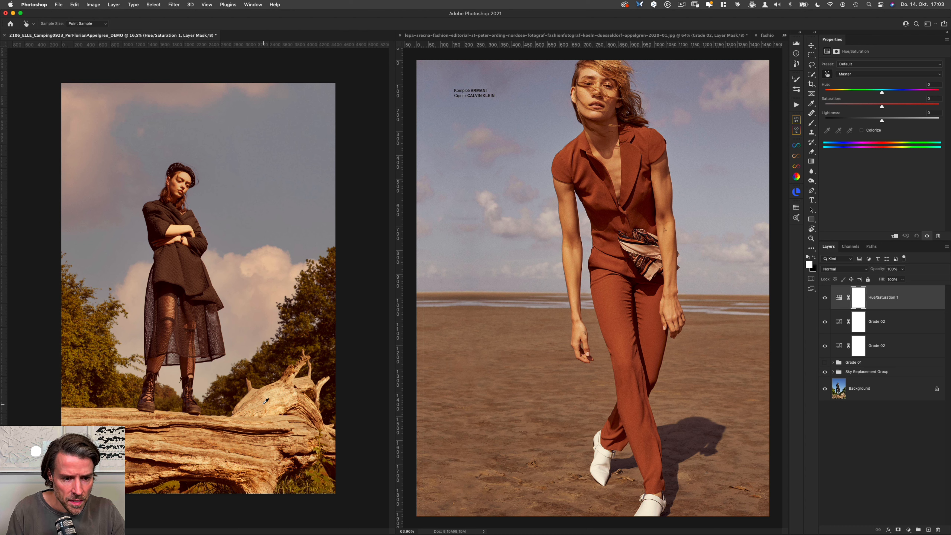
{"action": "left_click_drag", "start_coordinate": [268, 404], "coordinate": [262, 411]}
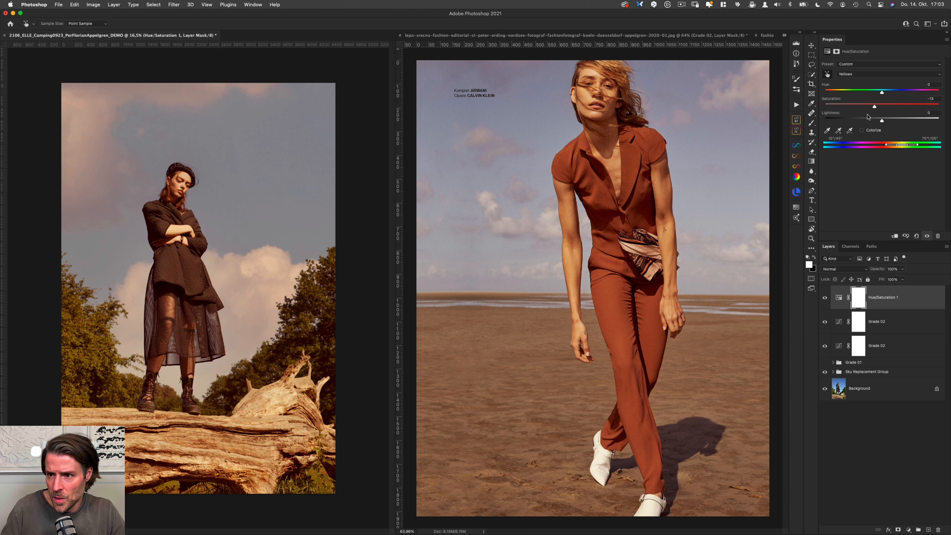
{"action": "left_click_drag", "start_coordinate": [874, 107], "coordinate": [869, 107]}
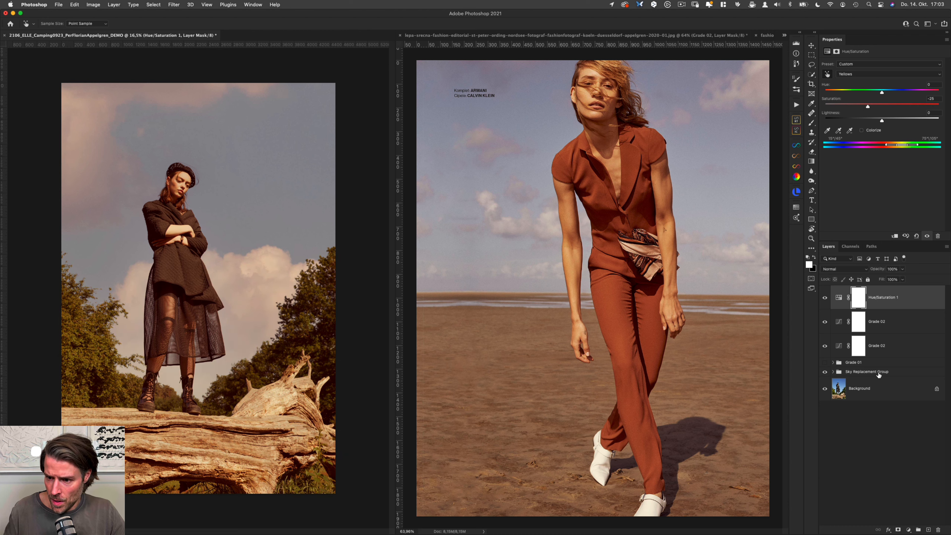
Step: Group the Hue/Saturation layer with both Grade 02 Curves layers and name the group "Grade 02"
{"action": "left_click", "coordinate": [890, 346], "text": "shift"}
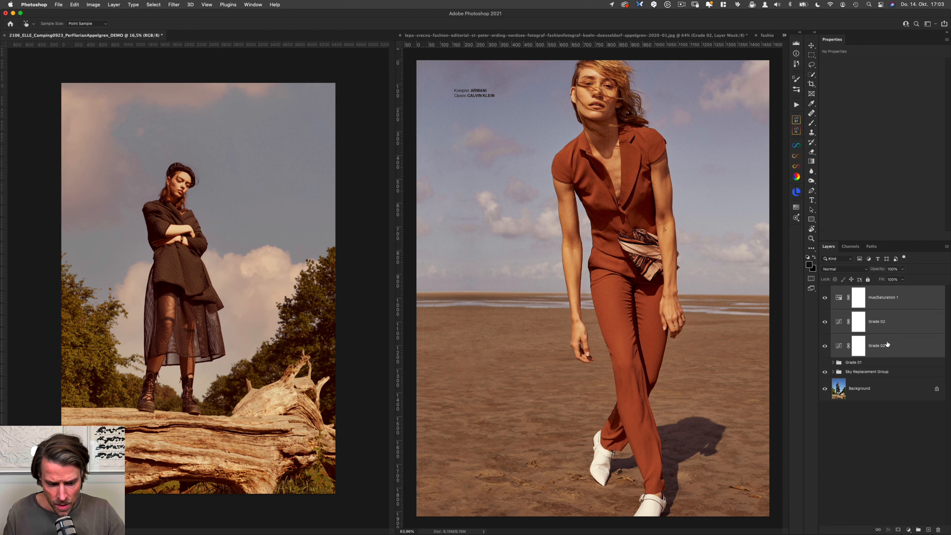
{"action": "key", "text": "super+g"}
{"action": "double_click", "coordinate": [853, 291]}
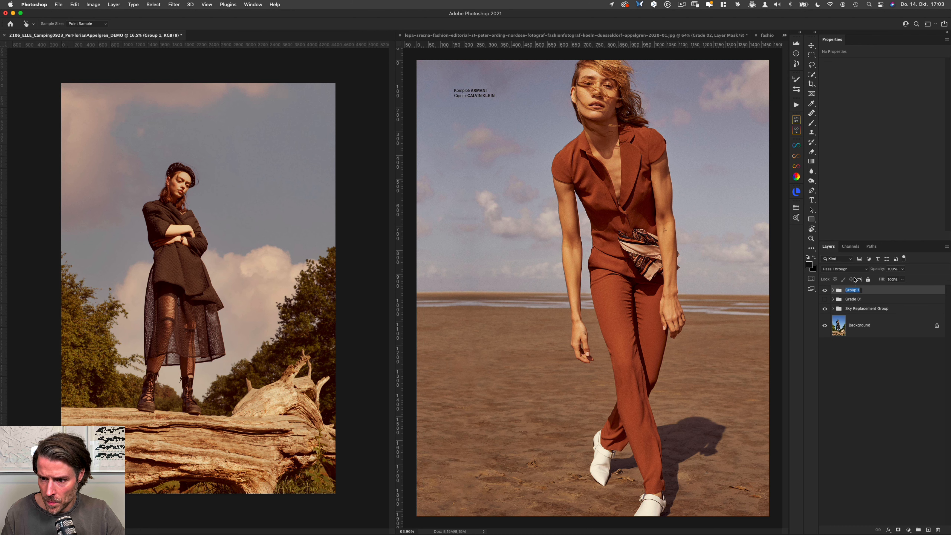
{"action": "type", "text": "Grade 02"}
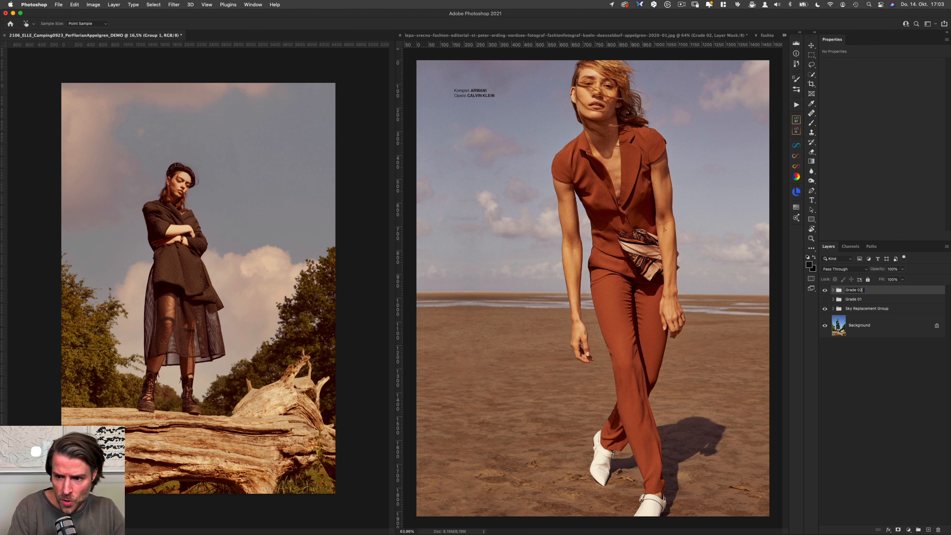
{"action": "key", "text": "Return"}
Step: Compare the photo with and without the Grade 02 and Sky Replacement groups, and leave both groups hidden
{"action": "key", "text": "super+comma"}
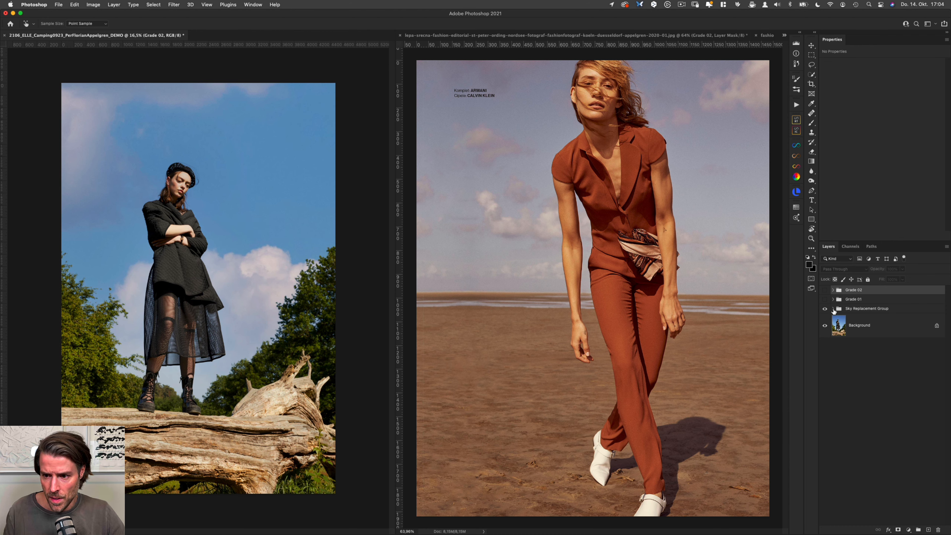
{"action": "left_click", "coordinate": [825, 308]}
{"action": "left_click", "coordinate": [853, 309]}
{"action": "left_click", "coordinate": [884, 290], "text": "super"}
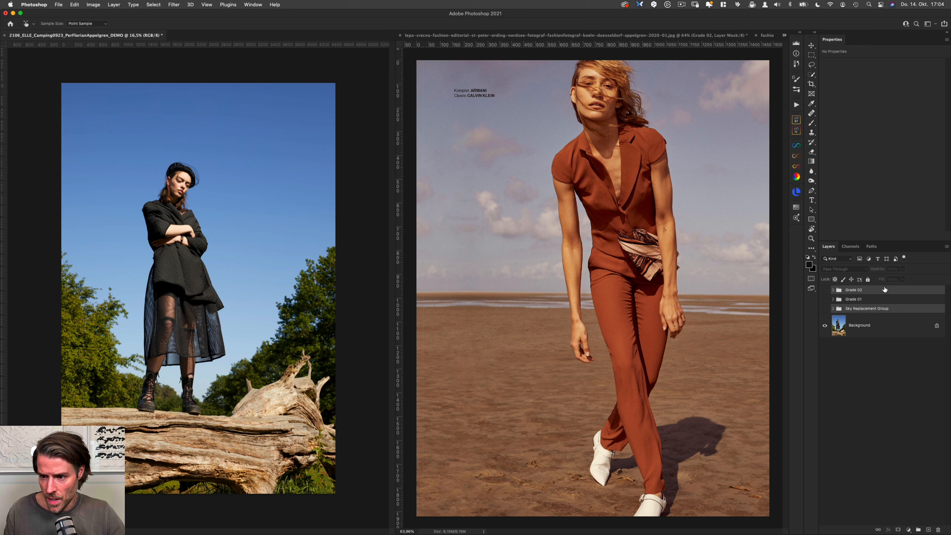
{"action": "key", "text": "super+comma"}
{"action": "key", "text": "super+comma"}
{"action": "key", "text": "super+comma"}
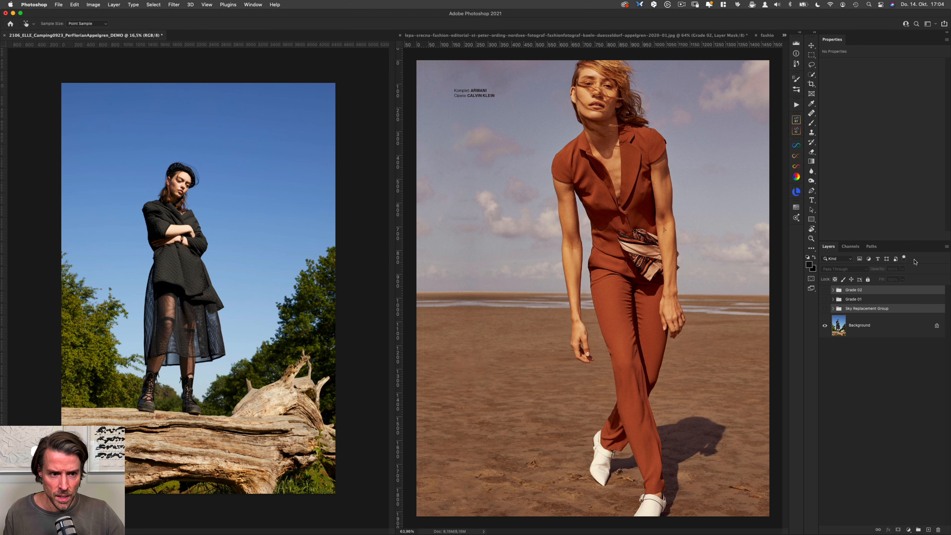
{"action": "key", "text": "super+comma"}
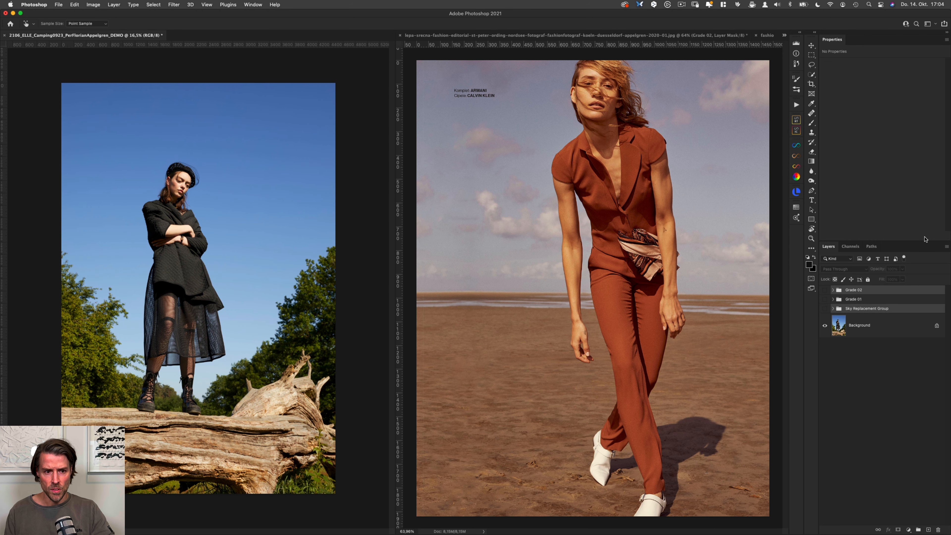
{"action": "key", "text": "super+comma"}
{"action": "key", "text": "super+comma"}
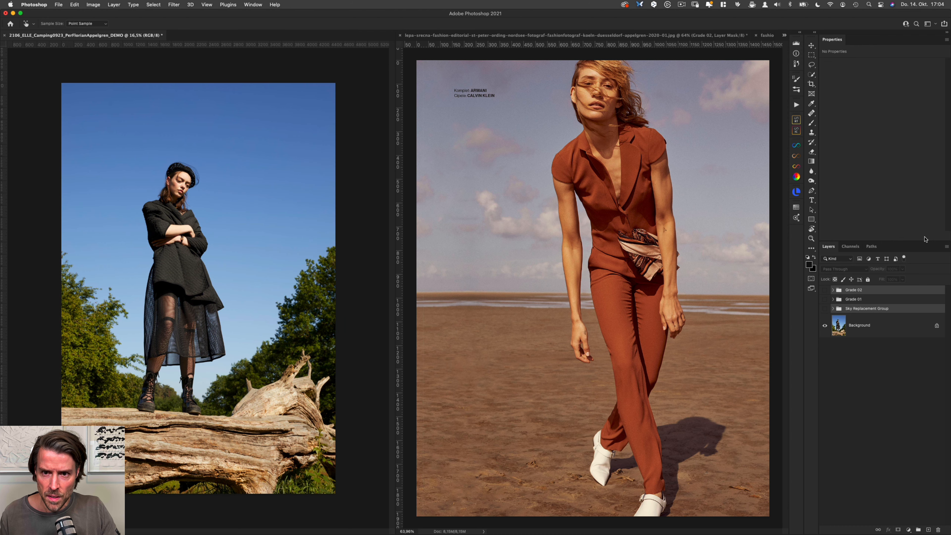
{"action": "key", "text": "super+comma"}
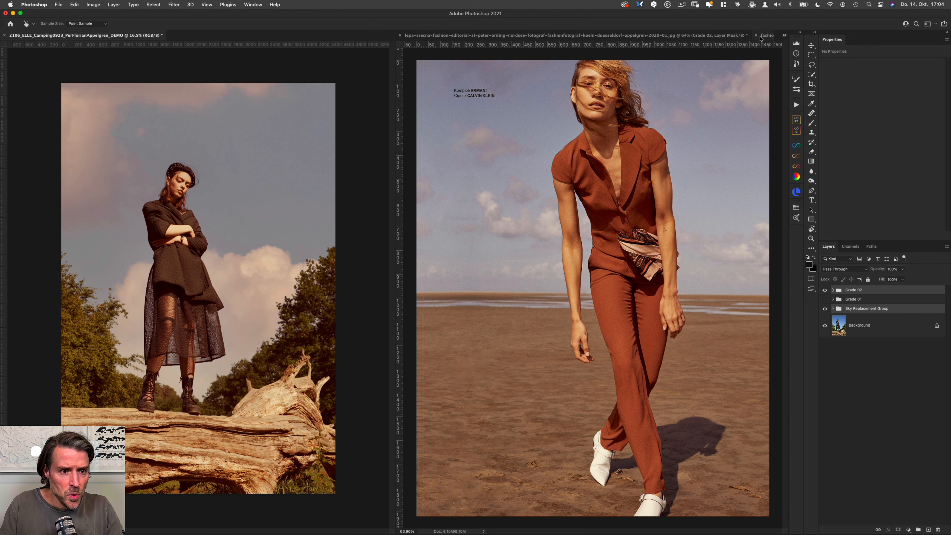
{"action": "key", "text": "super+0"}
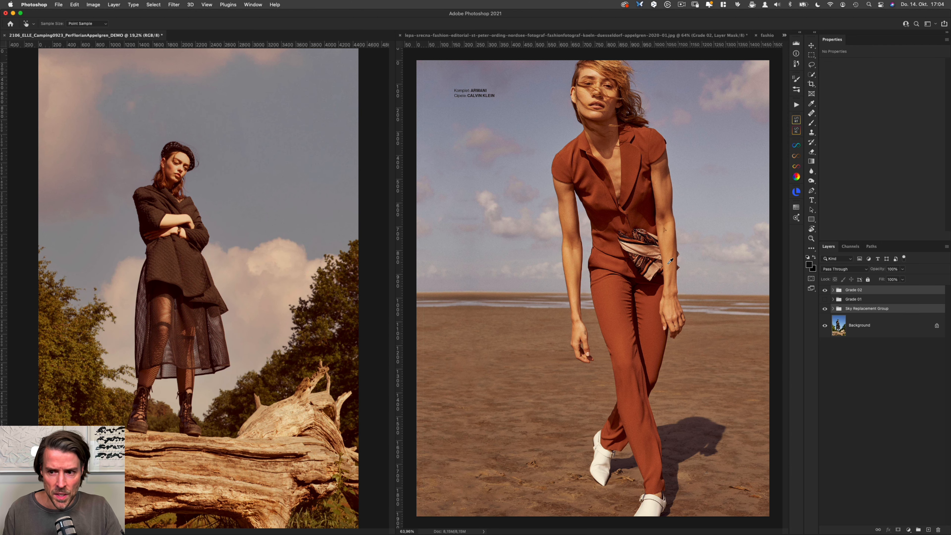
{"action": "key", "text": "super+comma"}
Step: Bring up the "By the Sea" reference beside the camping photo and show the photo's Grade 01 group for comparison
{"action": "left_click", "coordinate": [732, 36]}
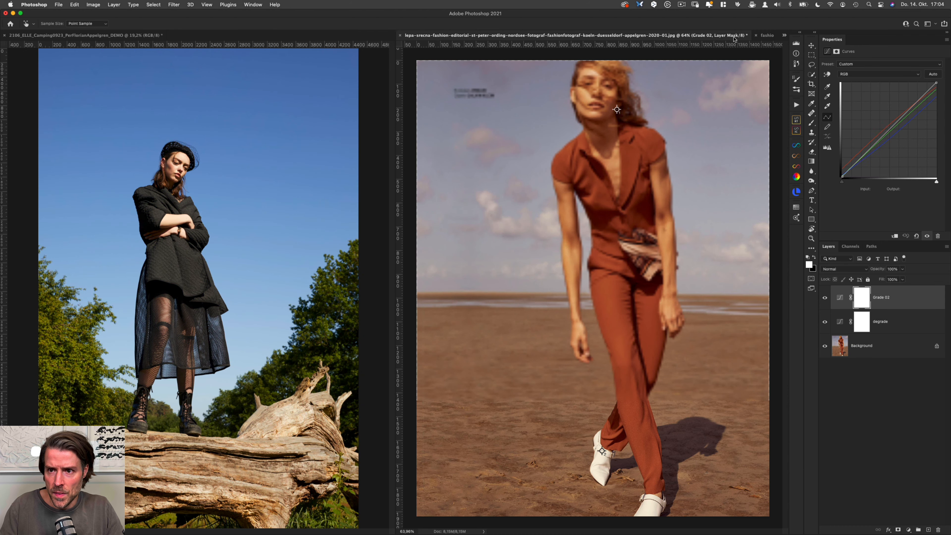
{"action": "left_click", "coordinate": [767, 36]}
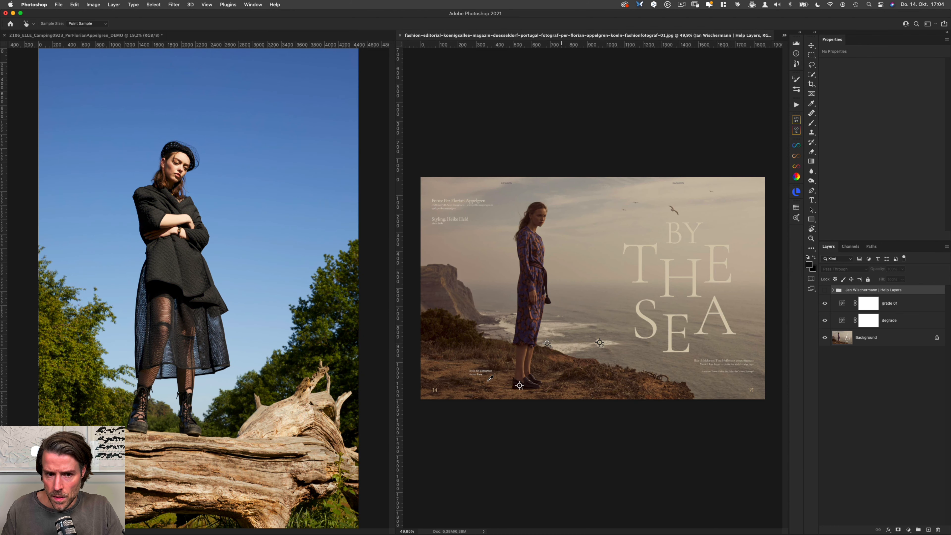
{"action": "key", "text": "v"}
{"action": "left_click", "coordinate": [375, 320]}
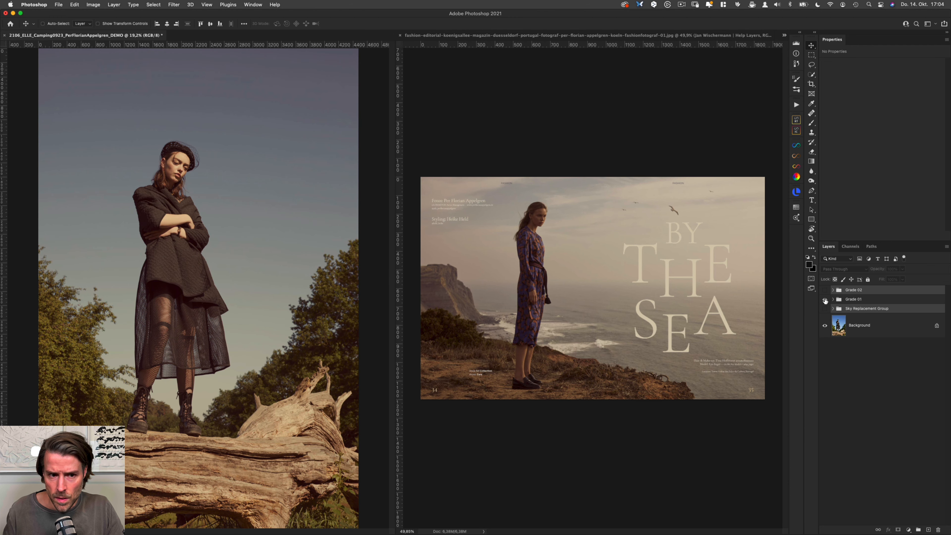
{"action": "left_click", "coordinate": [824, 299]}
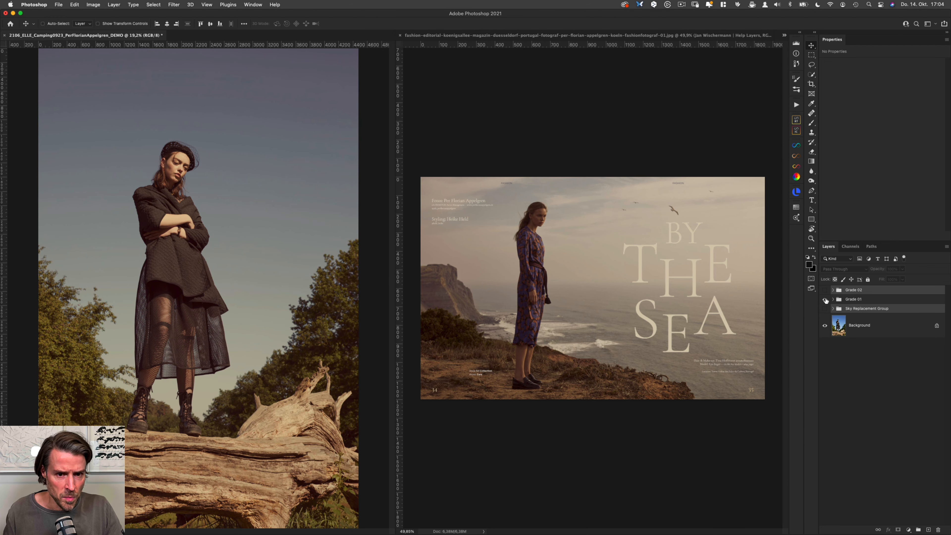